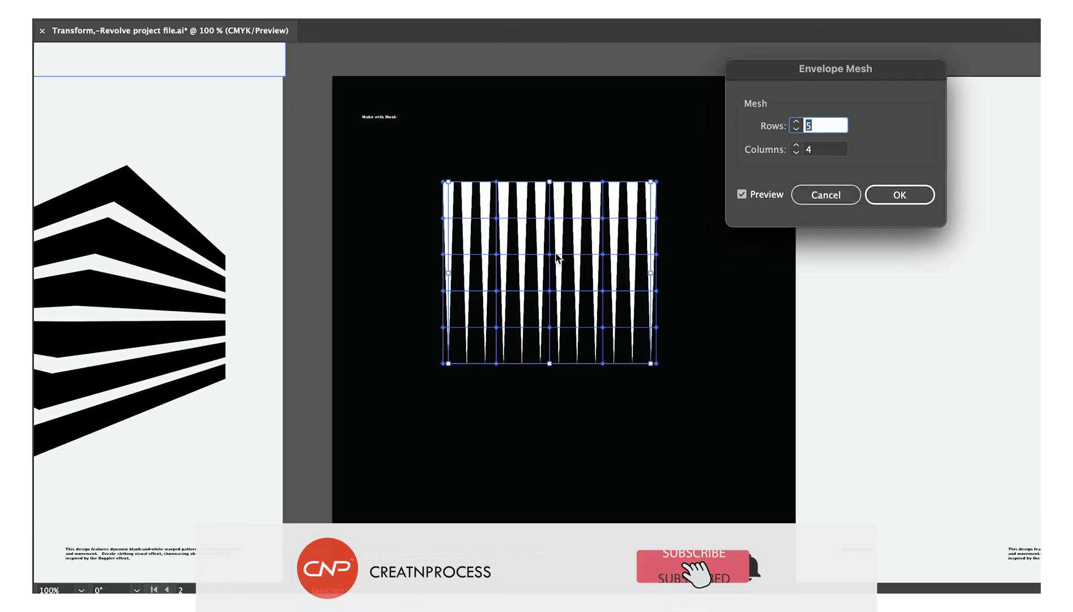
# Step: Apply an envelope mesh with 2 rows and 1 column to the row of white tapered lines
pyautogui.write('2')
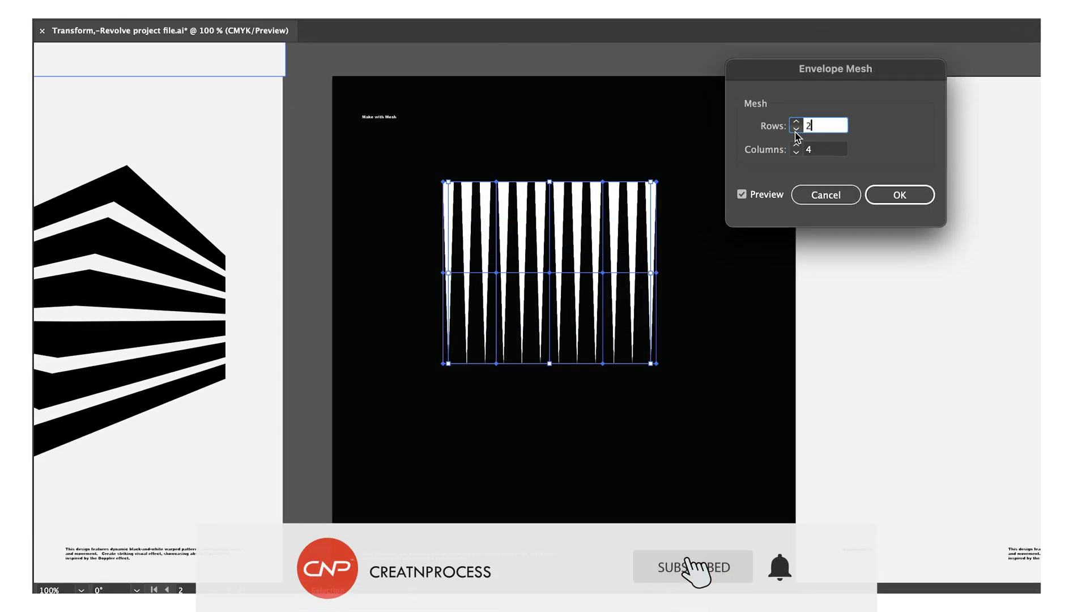
pyautogui.press('Tab')
pyautogui.write('1')
pyautogui.press('Return')
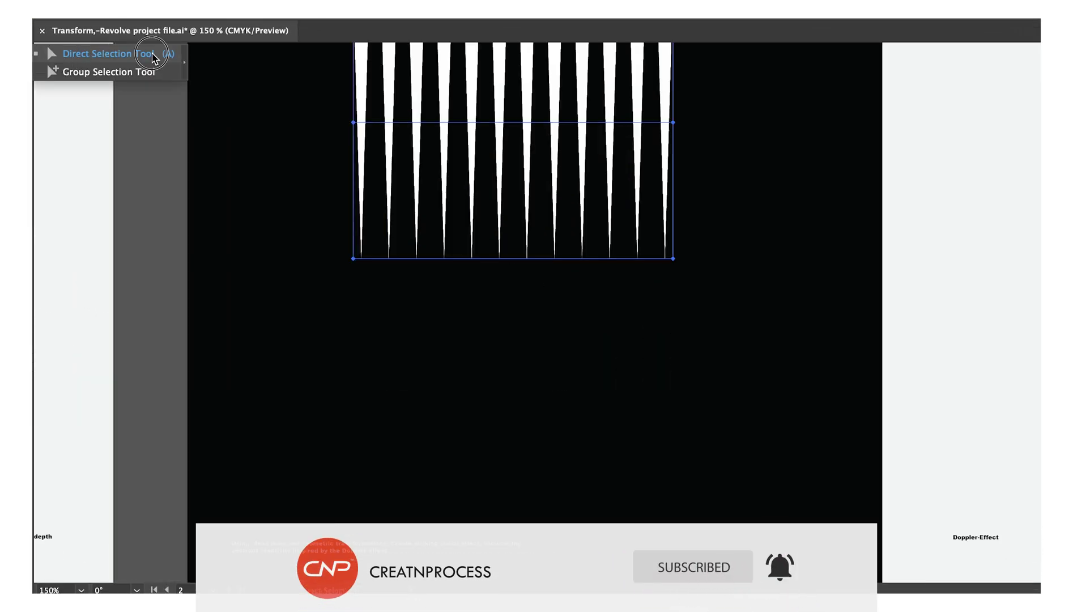
pyautogui.click(152, 57)
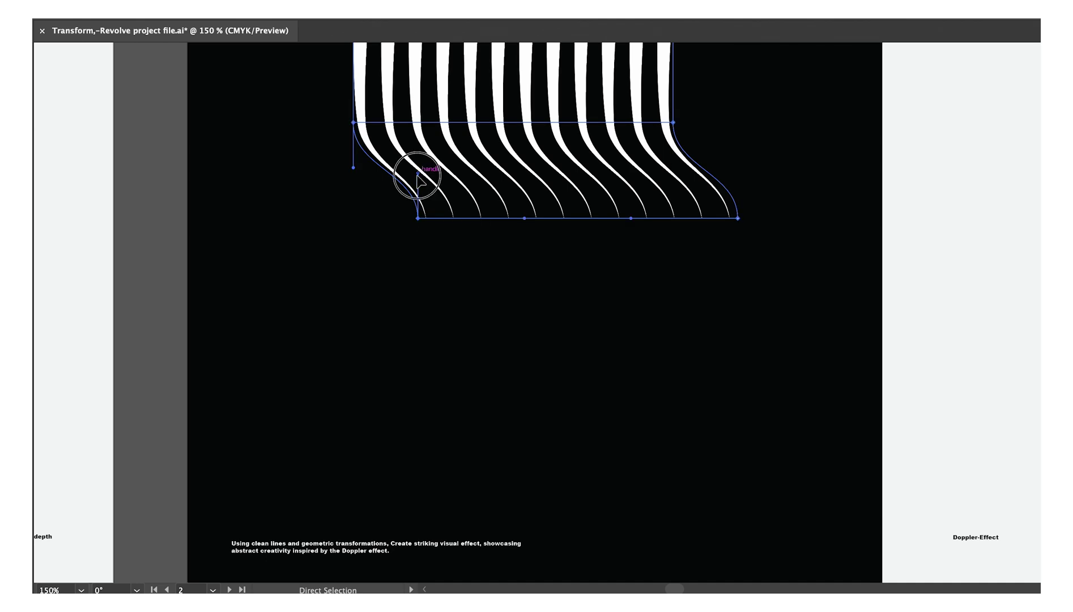
# Step: Shift the mesh's bottom edge up and to the right, and pull its corner handles to bend the stripes
pyautogui.moveTo(417, 175); pyautogui.dragTo(699, 196)
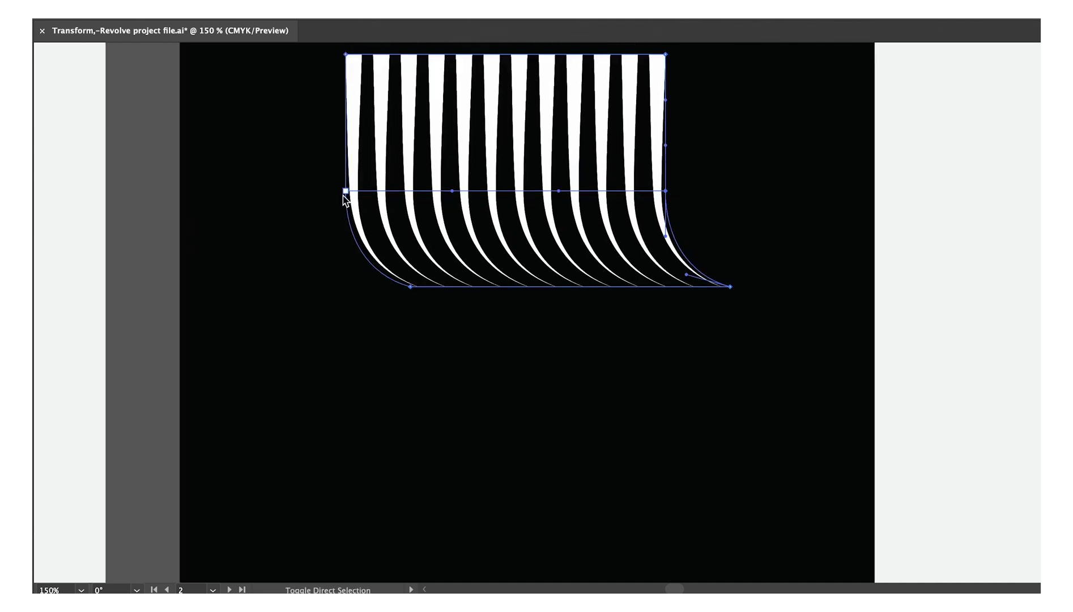
pyautogui.moveTo(410, 282); pyautogui.dragTo(408, 287)
pyautogui.scroll(-1, 657, 305)
pyautogui.hscroll(2, 656, 305)
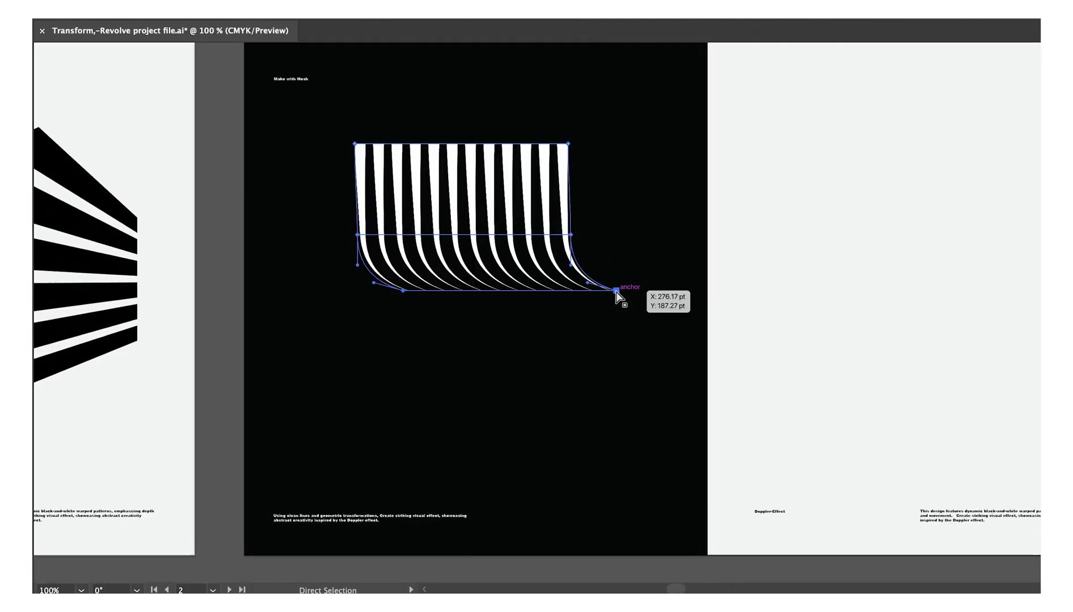
pyautogui.scroll(1, 443, 283)
pyautogui.moveTo(702, 293); pyautogui.dragTo(660, 282)
# Step: Refine the bend of the stripes by adjusting the mesh points on its middle row
pyautogui.scroll(2, 531, 296)
pyautogui.moveTo(148, 255); pyautogui.dragTo(141, 264)
pyautogui.scroll(2, 175, 273)
pyautogui.click(340, 257)
pyautogui.hscroll(5, 479, 287)
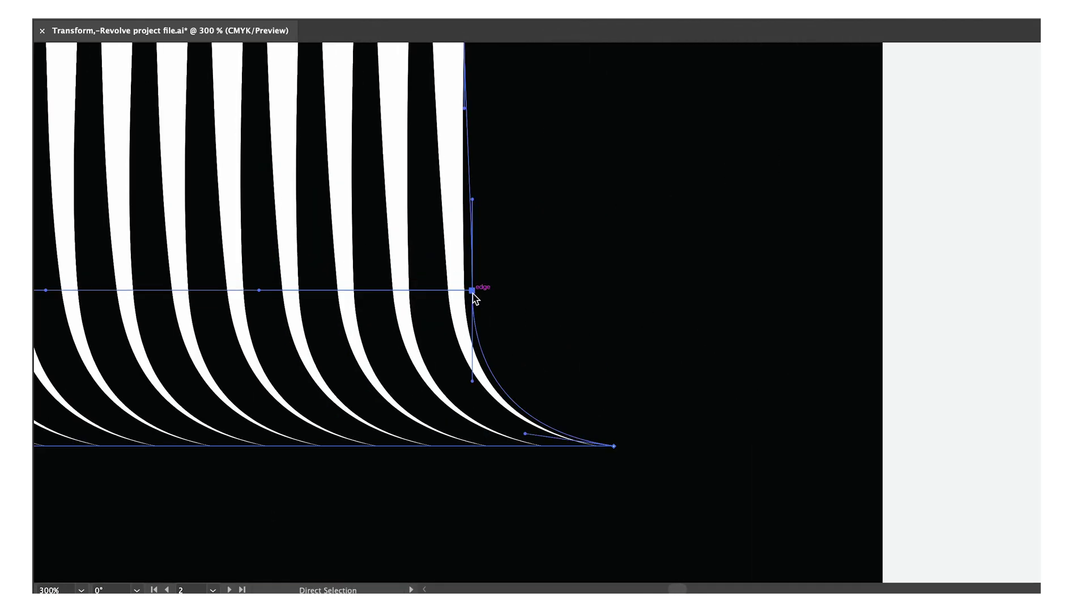
# Step: Place a copy of the bent stripes, rotated 180°, below the original
pyautogui.scroll(-3, 568, 259)
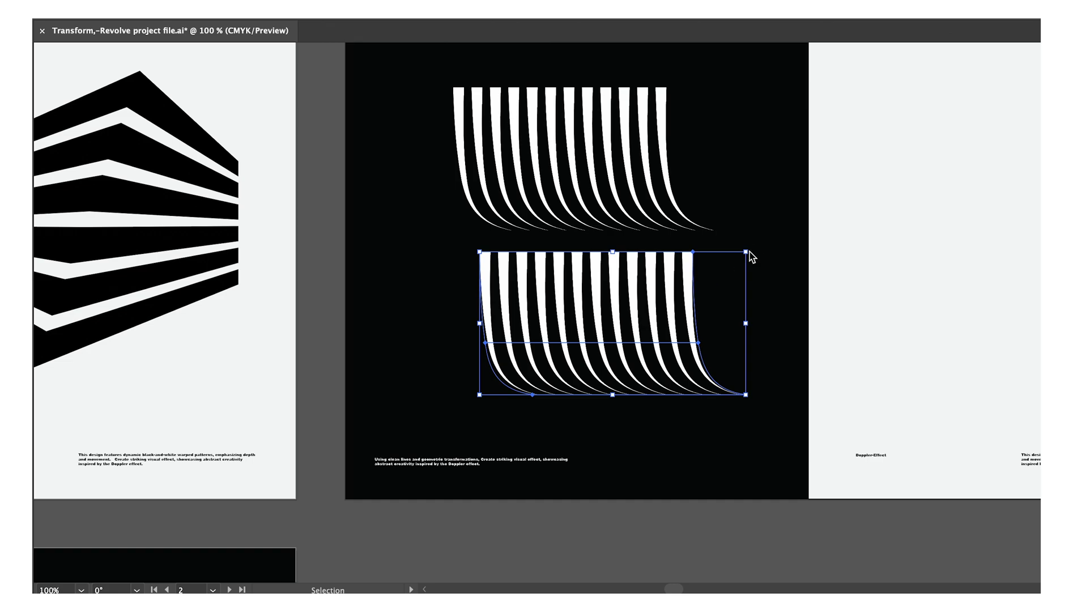
pyautogui.scroll(2, 748, 252)
pyautogui.scroll(-3, 455, 384)
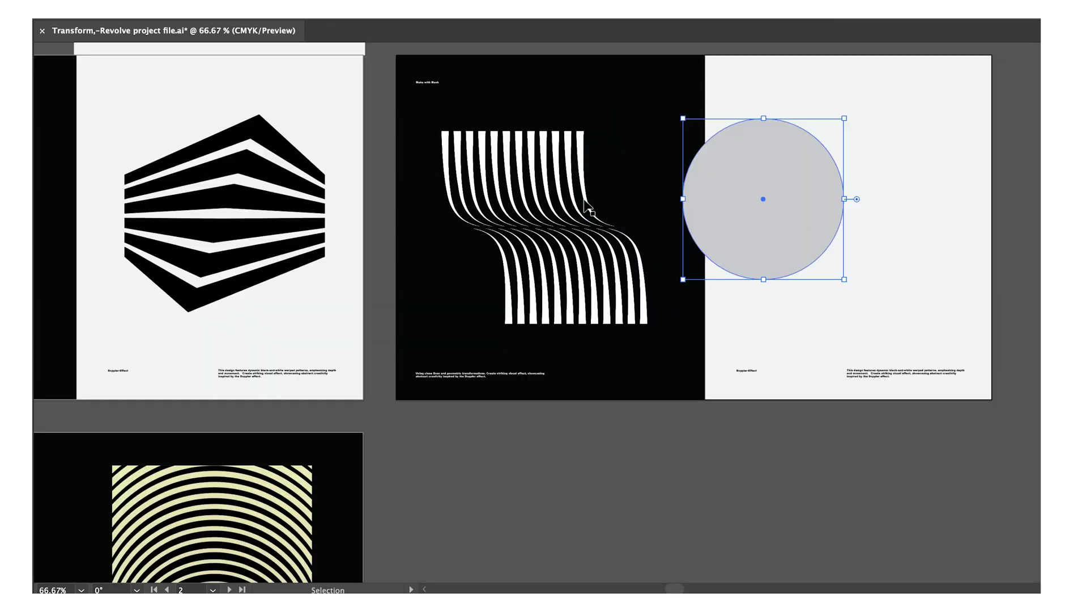
# Step: Fit the two bent stripe halves together under a circle and make a clipping mask from it
pyautogui.moveTo(702, 213); pyautogui.dragTo(477, 241)
pyautogui.keyDown('shift'); pyautogui.click(575, 141); pyautogui.keyUp('shift')
pyautogui.rightClick(560, 164)
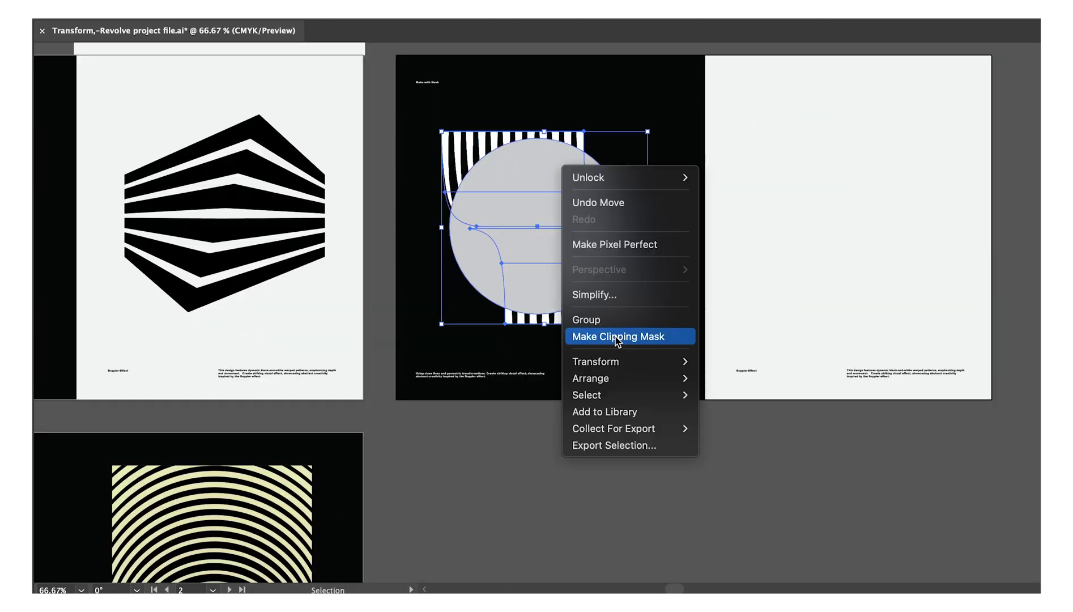
pyautogui.click(615, 338)
# Step: Compare the clipped circular stripe artwork with the finished reference artboard beside it
pyautogui.scroll(-2, 617, 311)
pyautogui.click(627, 173)
pyautogui.scroll(1, 626, 173)
pyautogui.hscroll(-2, 711, 247)
pyautogui.doubleClick(655, 282)
pyautogui.doubleClick(625, 307)
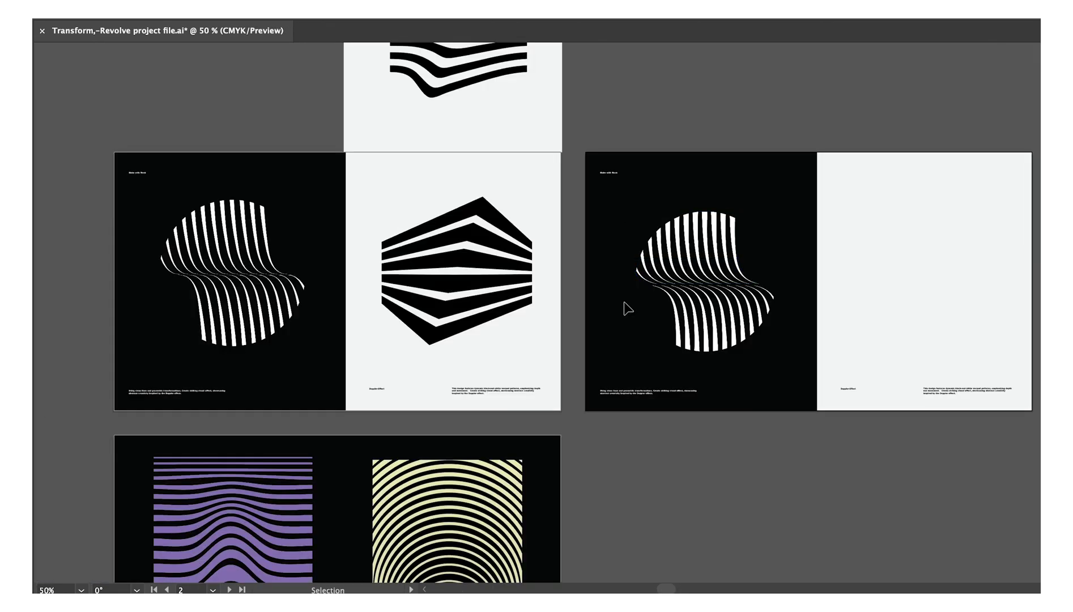
pyautogui.press('super+plus')
pyautogui.moveTo(465, 282); pyautogui.dragTo(396, 274)
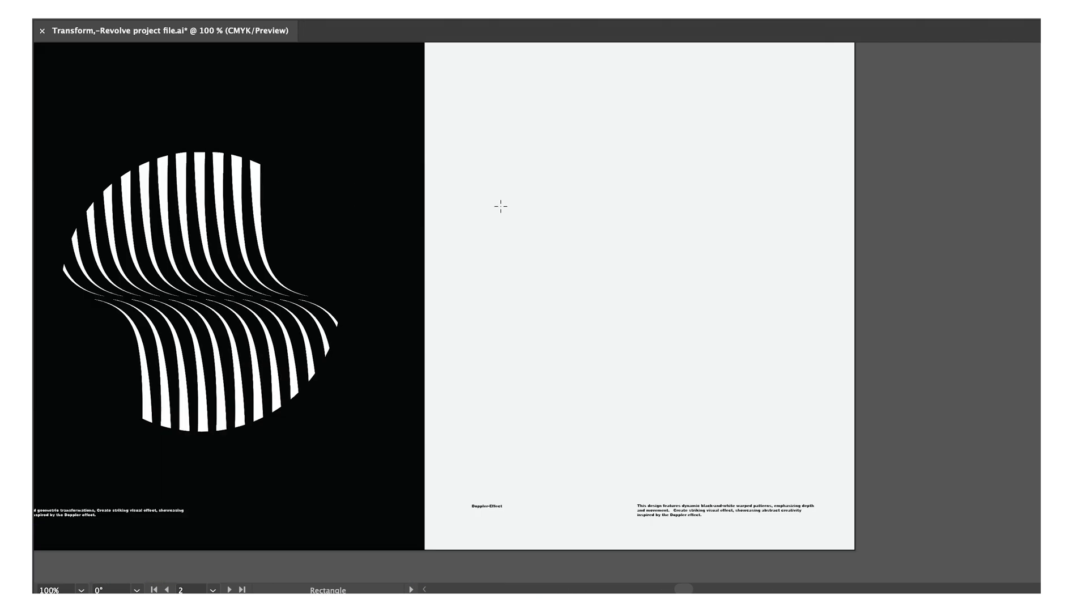
# Step: Draw a thin black horizontal bar on the light page and duplicate it downward into seven evenly spaced bars
pyautogui.moveTo(492, 194); pyautogui.dragTo(785, 210)
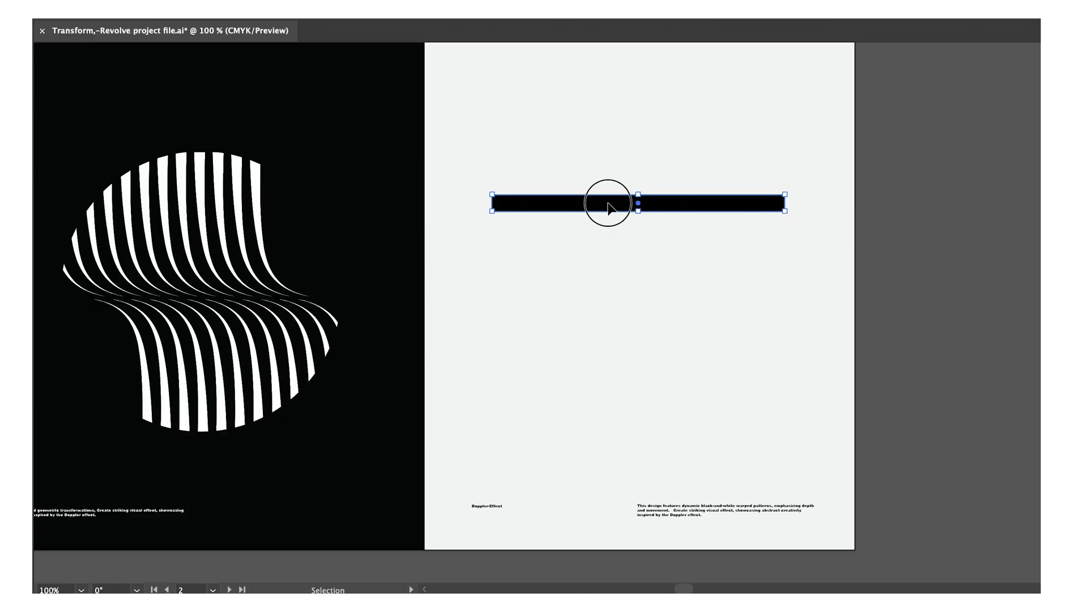
pyautogui.moveTo(606, 199); pyautogui.dragTo(688, 168)
pyautogui.hotkey('ctrl', 'd')
pyautogui.hotkey('ctrl', 'd')
pyautogui.hotkey('ctrl', 'd')
pyautogui.hotkey('ctrl', 'd')
pyautogui.hotkey('ctrl', 'd')
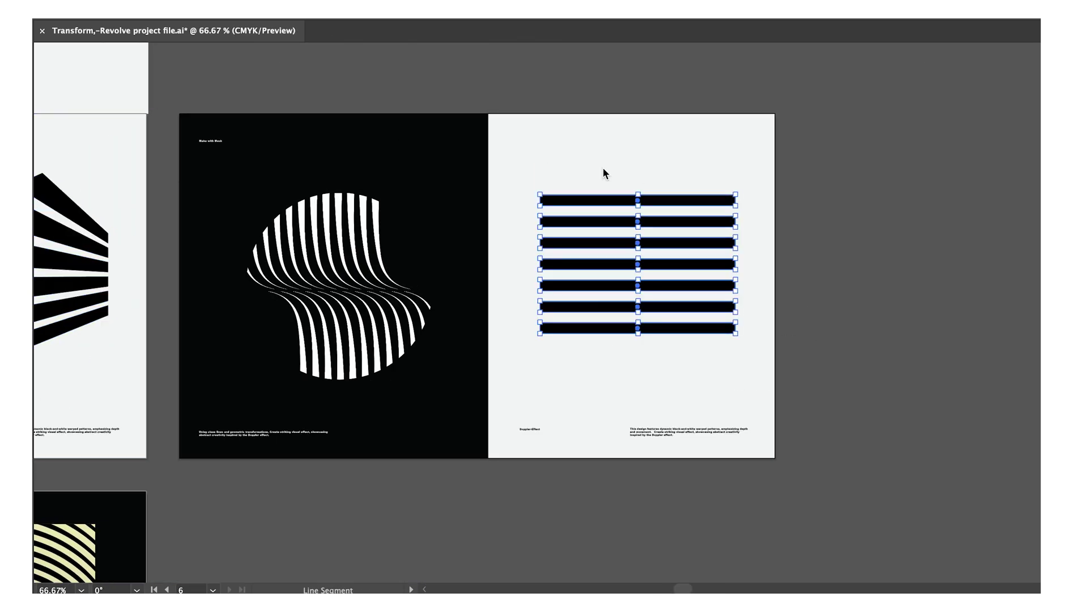
# Step: Draw a vertical line through the middle of the seven bars and split them along it with Pathfinder Divide
pyautogui.moveTo(638, 173); pyautogui.dragTo(637, 361)
pyautogui.press('v')
pyautogui.keyDown('shift'); pyautogui.click(644, 198); pyautogui.keyUp('shift')
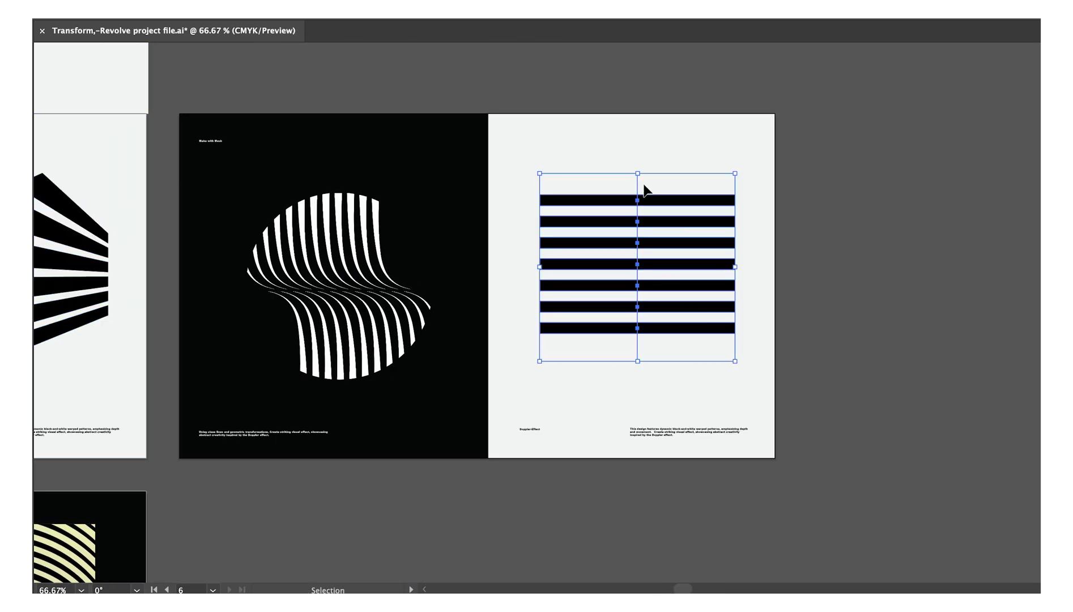
pyautogui.click(358, 19)
pyautogui.click(386, 322)
pyautogui.click(901, 331)
# Step: Use Free Transform on the bars' middle points to stretch them vertically and tilt them into an angular folded shape
pyautogui.press('e')
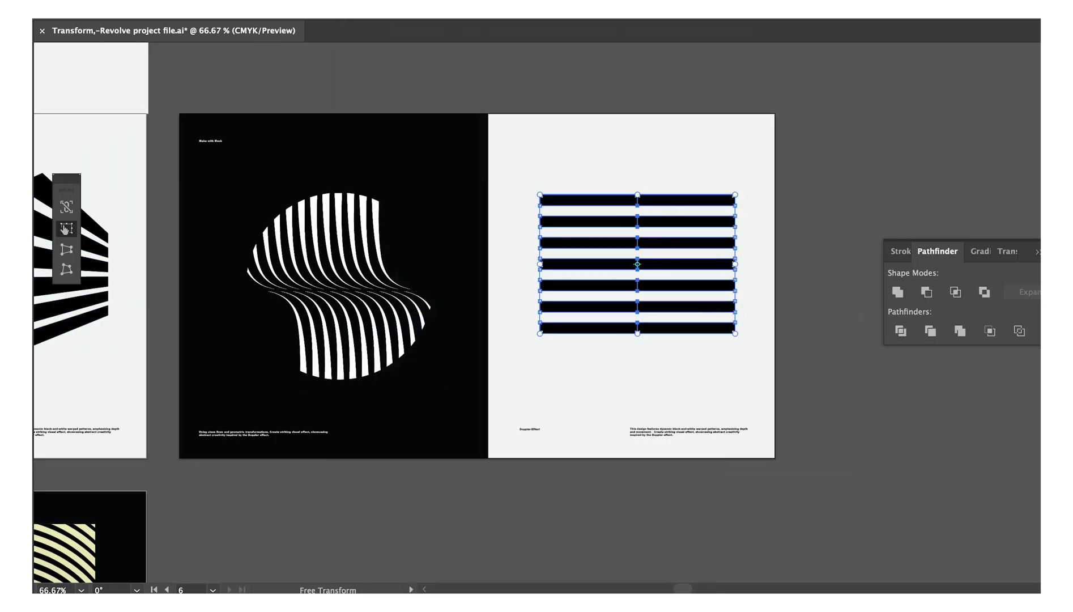
pyautogui.scroll(3, 638, 187)
pyautogui.scroll(-2, 637, 187)
pyautogui.moveTo(637, 208); pyautogui.dragTo(638, 121)
pyautogui.moveTo(795, 121); pyautogui.dragTo(821, 167)
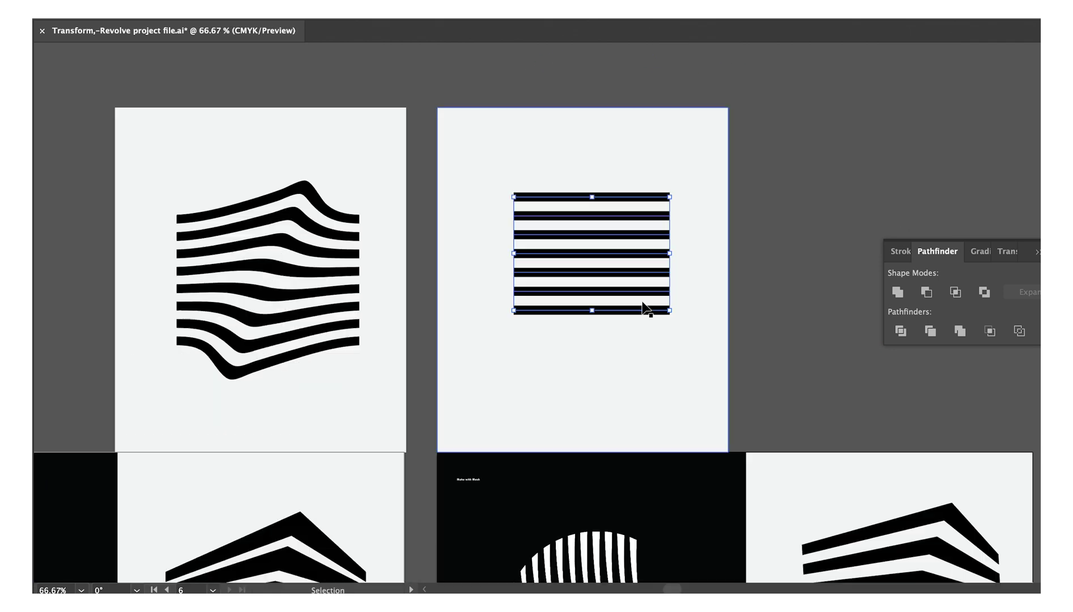
# Step: Apply an envelope mesh with 2 columns to the stack of thin horizontal bars on the upper blank artboard
pyautogui.click(149, 16)
pyautogui.moveTo(182, 422)
pyautogui.click(371, 442)
pyautogui.click(783, 115)
pyautogui.click(783, 101)
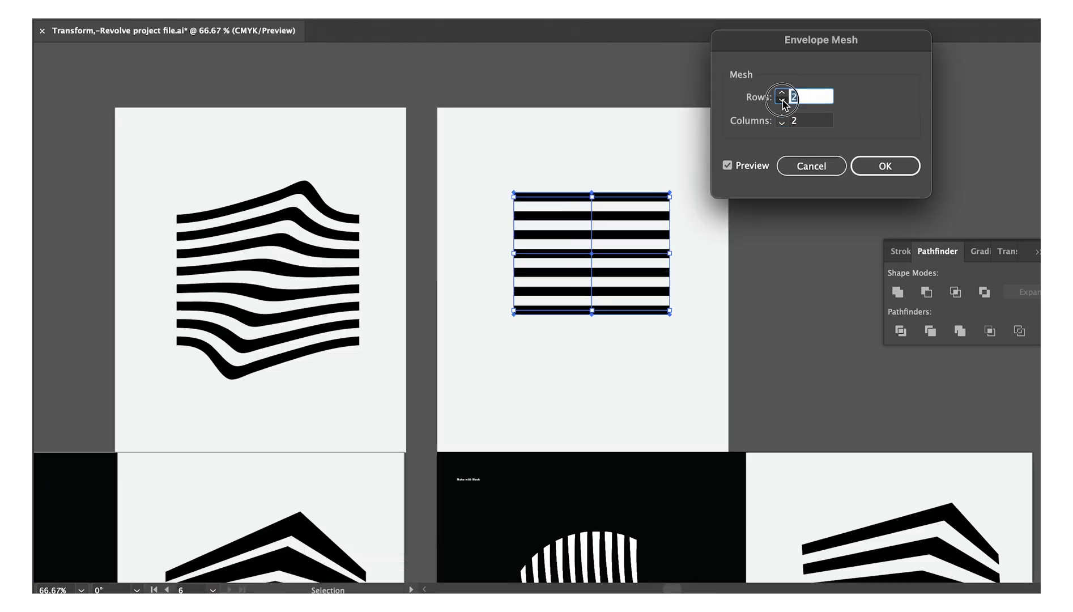
pyautogui.click(885, 165)
# Step: Move the mesh's middle points and adjust their handles to warp the bars into a flowing wave
pyautogui.press('a')
pyautogui.click(85, 175)
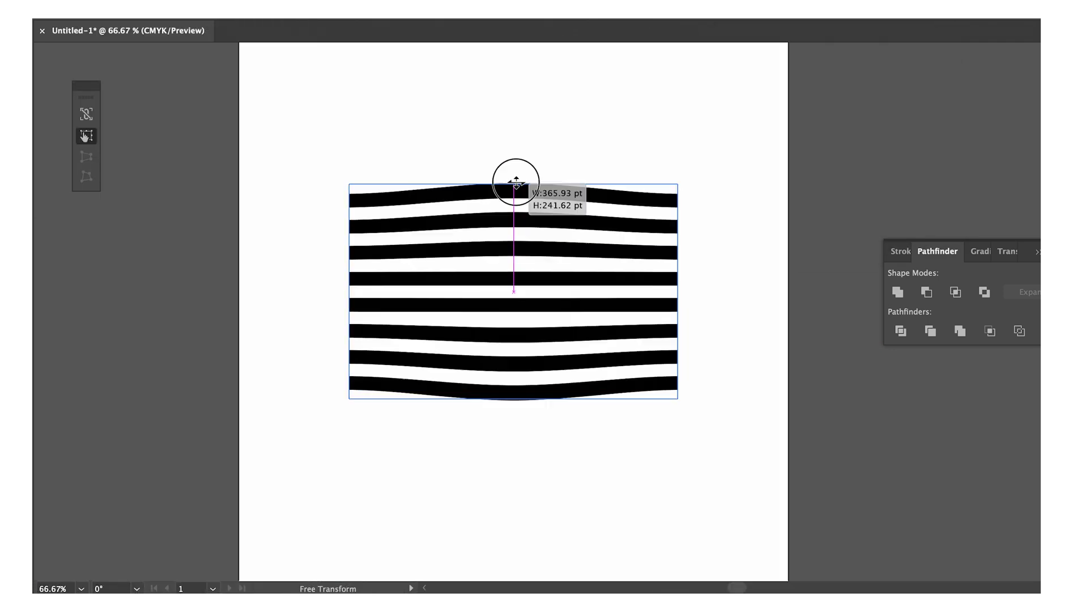
pyautogui.moveTo(515, 181); pyautogui.dragTo(519, 115)
pyautogui.moveTo(688, 150); pyautogui.dragTo(728, 230)
pyautogui.moveTo(583, 132); pyautogui.dragTo(630, 149)
pyautogui.scroll(1, 598, 110)
pyautogui.press('a')
pyautogui.moveTo(476, 531); pyautogui.dragTo(510, 498)
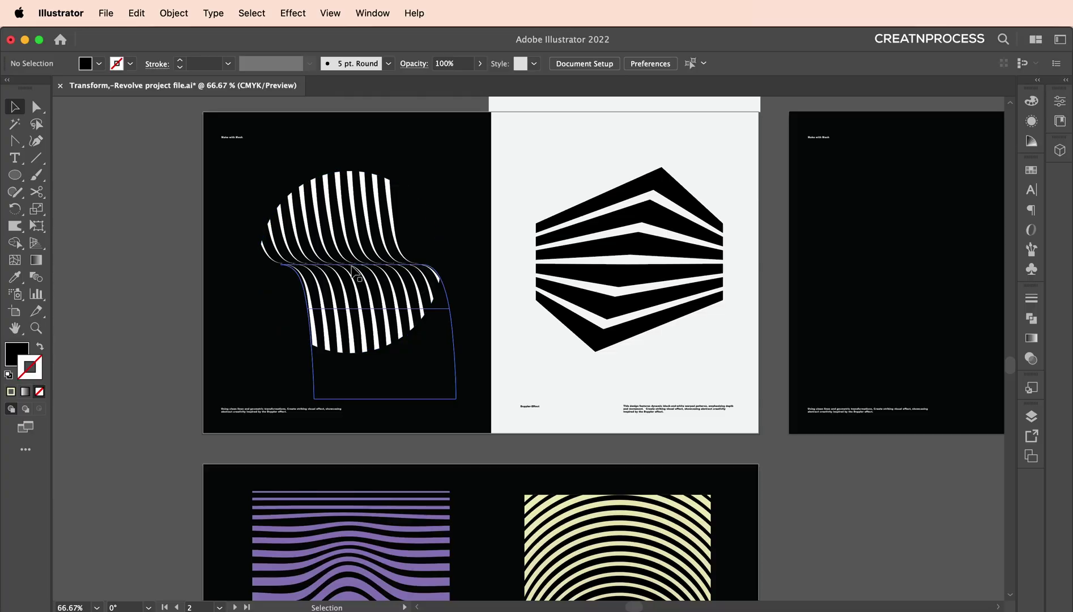
pyautogui.moveTo(539, 268); pyautogui.dragTo(508, 297)
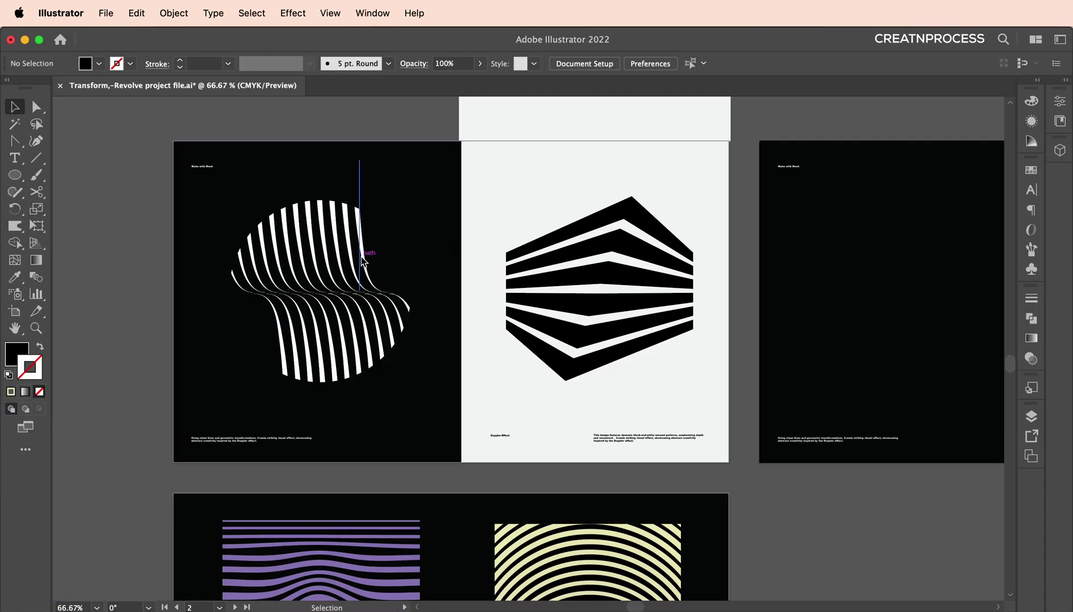
# Step: Examine the finished poster artboards and the empty black and light spread next to them
pyautogui.scroll(2, 327, 254)
pyautogui.moveTo(327, 254); pyautogui.dragTo(297, 252)
pyautogui.scroll(-4, 298, 253)
pyautogui.hscroll(5, 462, 281)
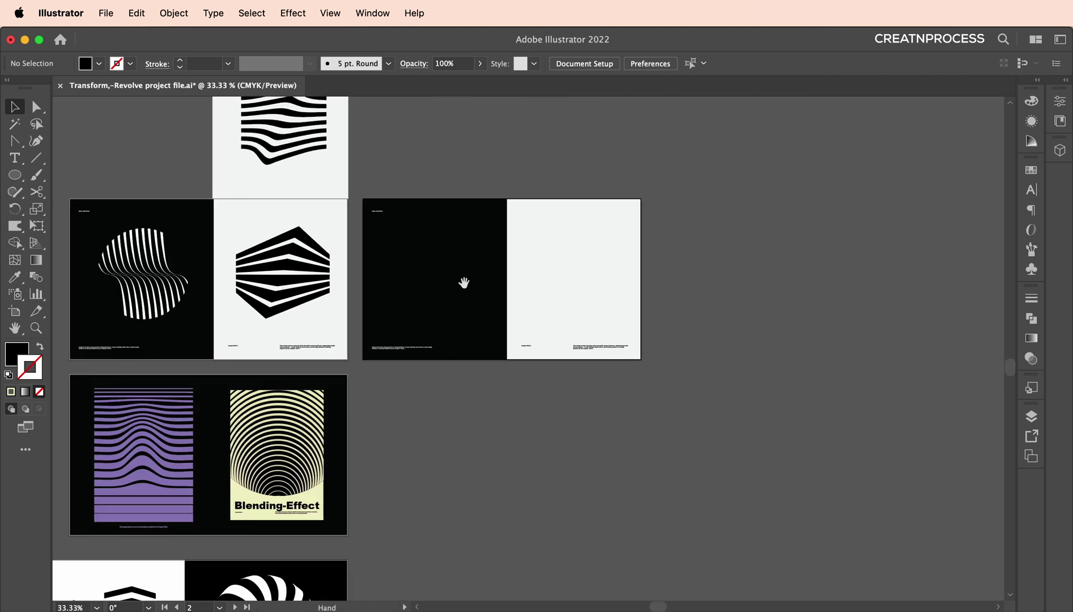
pyautogui.scroll(2, 404, 263)
pyautogui.scroll(2, 419, 252)
pyautogui.hscroll(-1, 419, 252)
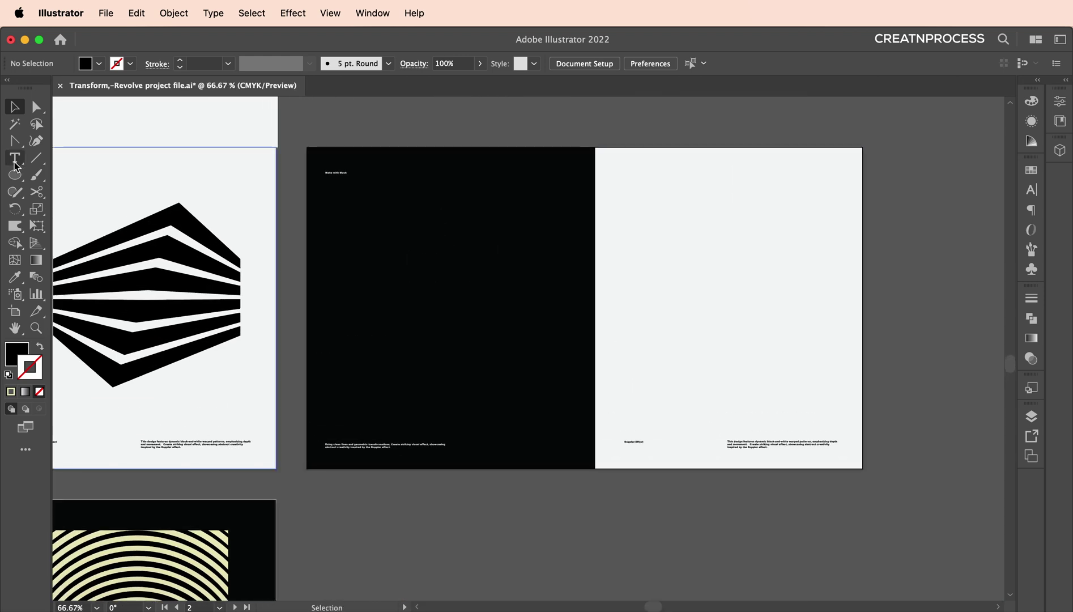
# Step: Draw a straight vertical line with the Line Segment tool in the upper-left area of the black page
pyautogui.moveTo(41, 167); pyautogui.dragTo(78, 163)
pyautogui.hscroll(-4, 491, 177)
pyautogui.scroll(-2, 490, 177)
pyautogui.moveTo(493, 156); pyautogui.dragTo(492, 268)
pyautogui.scroll(2, 472, 218)
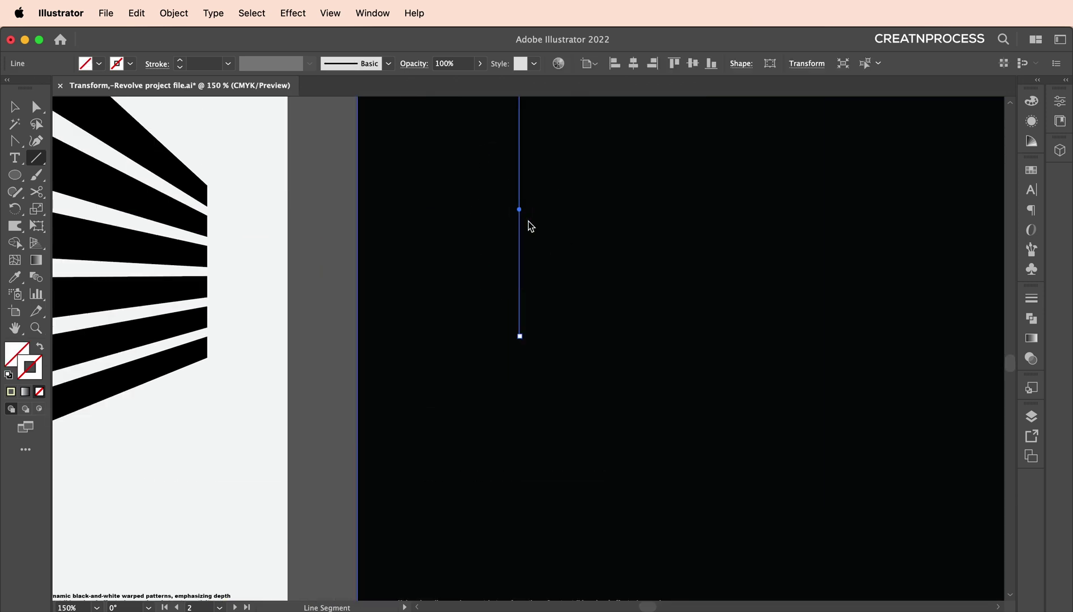
pyautogui.scroll(-1, 530, 222)
pyautogui.moveTo(554, 173); pyautogui.dragTo(442, 250)
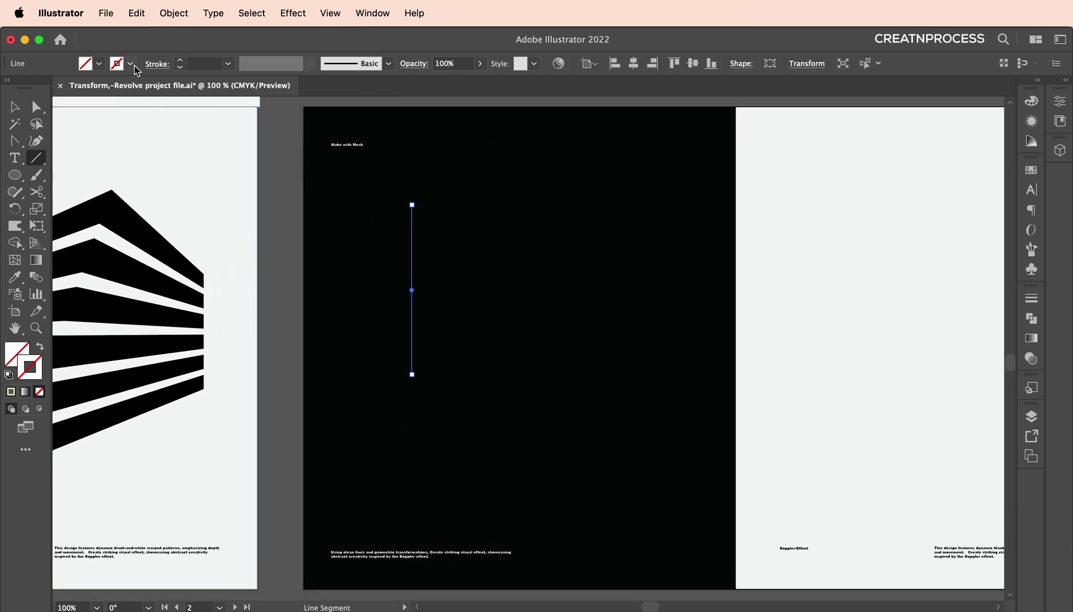
# Step: Give the vertical line a white stroke and set its weight to 7 pt
pyautogui.click(130, 63)
pyautogui.click(29, 88)
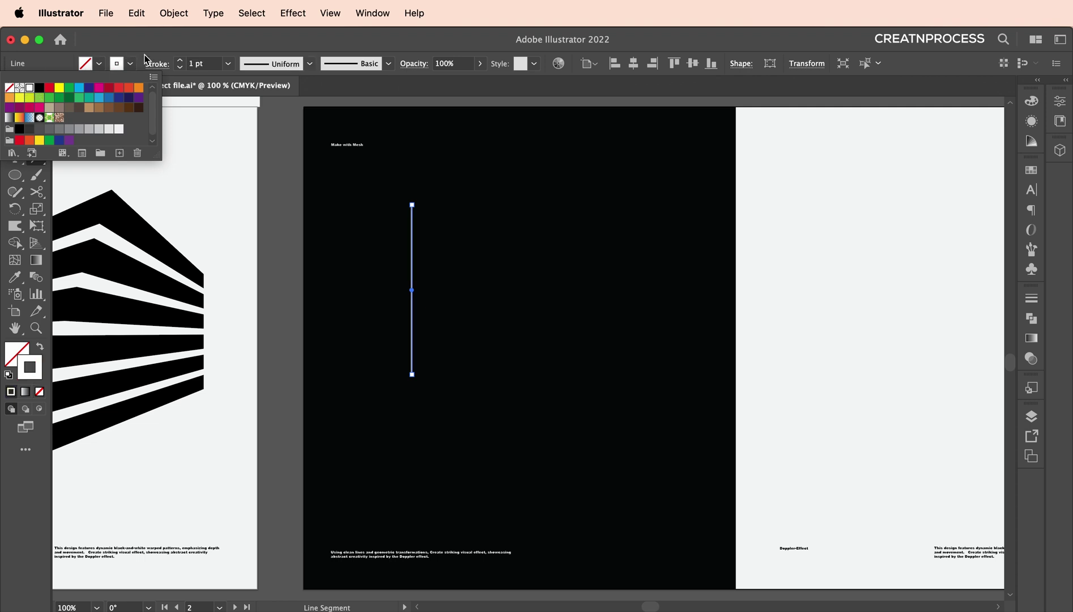
pyautogui.click(207, 65)
pyautogui.press('Up')
pyautogui.press('Up')
pyautogui.press('Up')
pyautogui.press('Up')
pyautogui.press('Up')
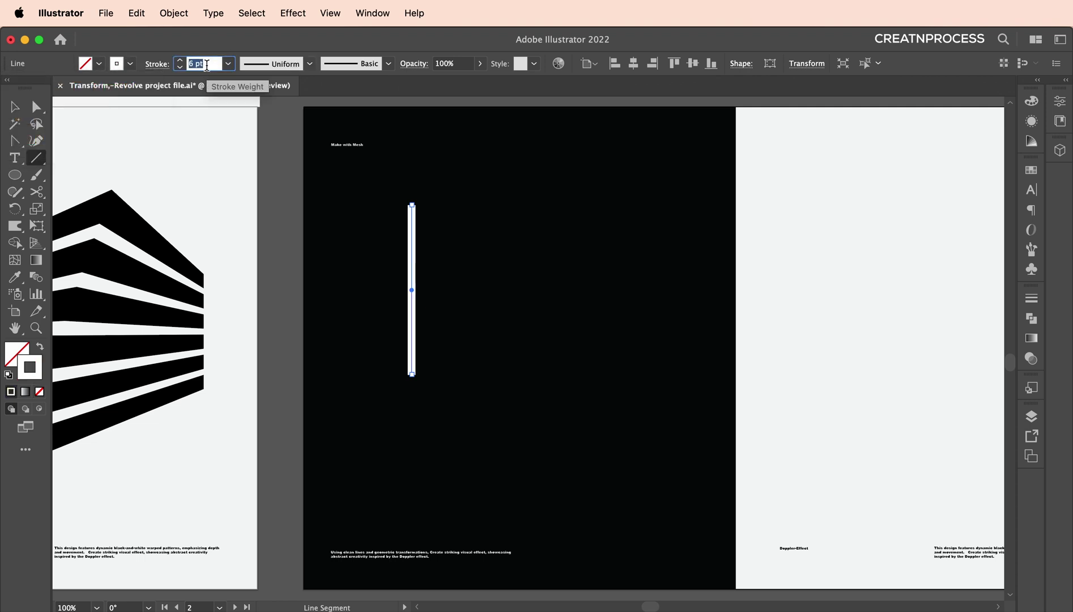
pyautogui.press('Up')
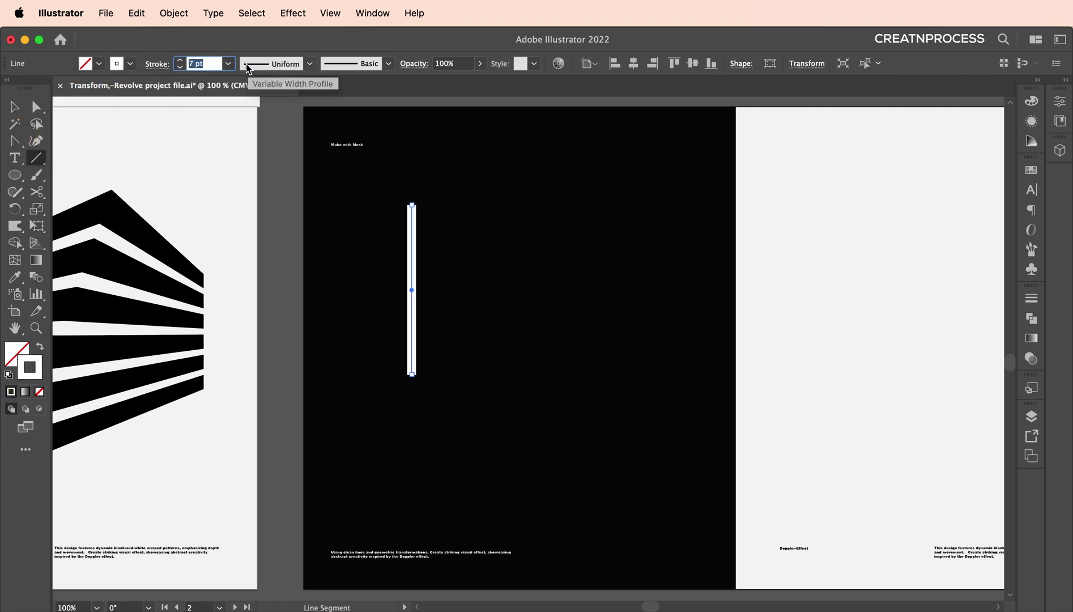
# Step: Apply Width Profile 4 to the line's stroke so it tapers to a point at the lower end
pyautogui.click(155, 67)
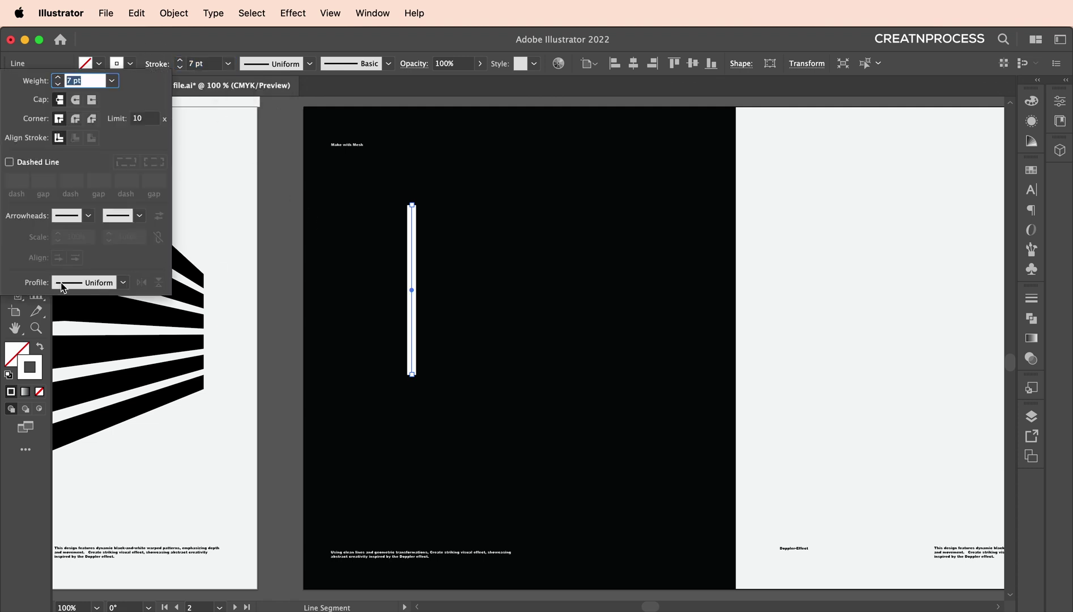
pyautogui.click(96, 282)
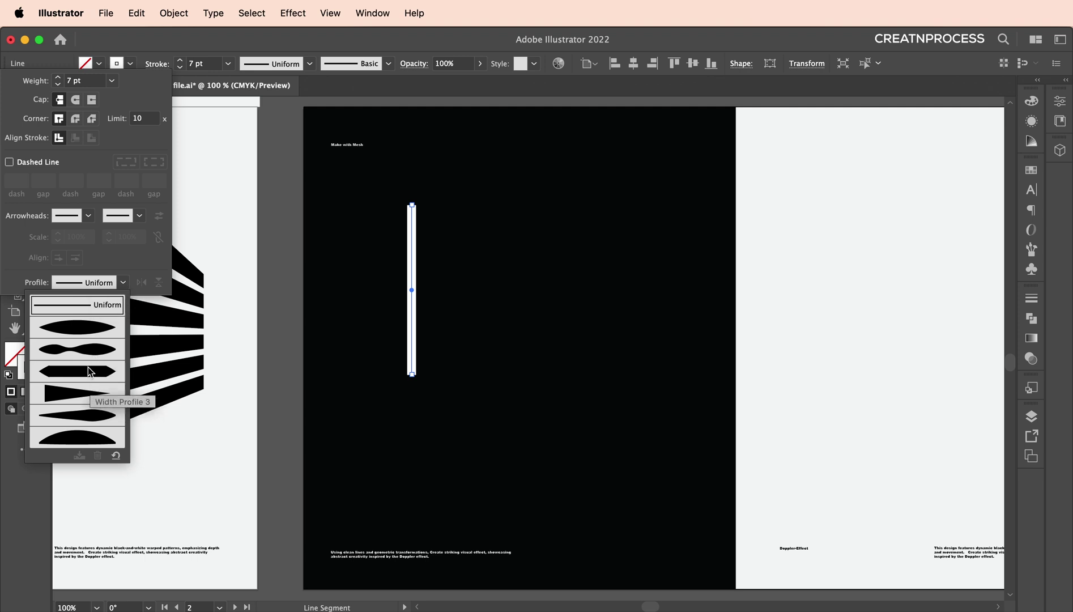
pyautogui.click(93, 335)
pyautogui.click(102, 287)
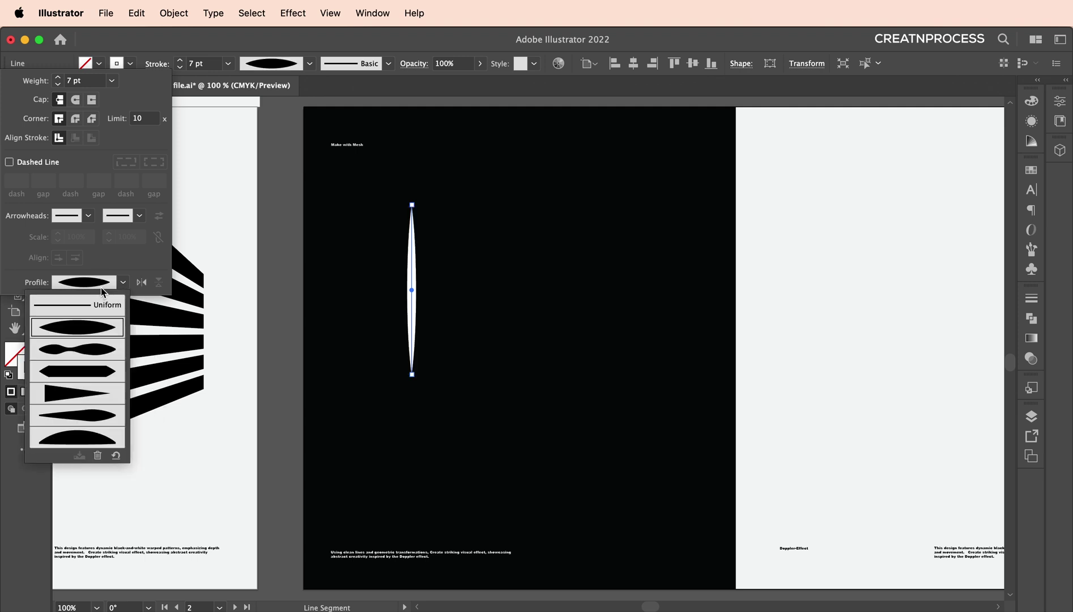
pyautogui.click(77, 394)
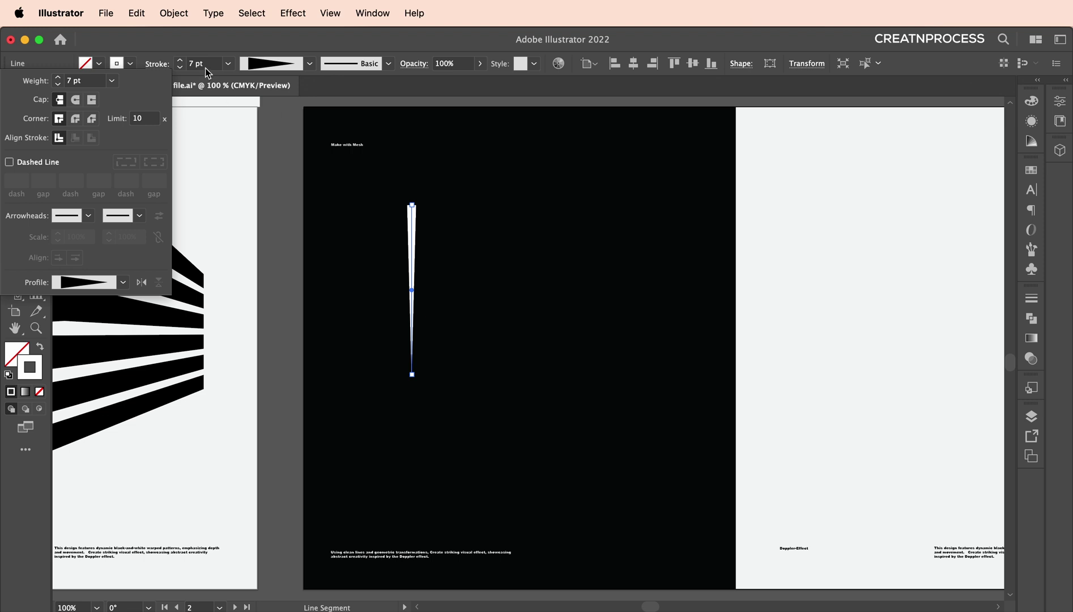
# Step: Set the tapered line's stroke weight to 8 pt
pyautogui.click(205, 67)
pyautogui.scroll(-2, 206, 67)
pyautogui.scroll(5, 205, 66)
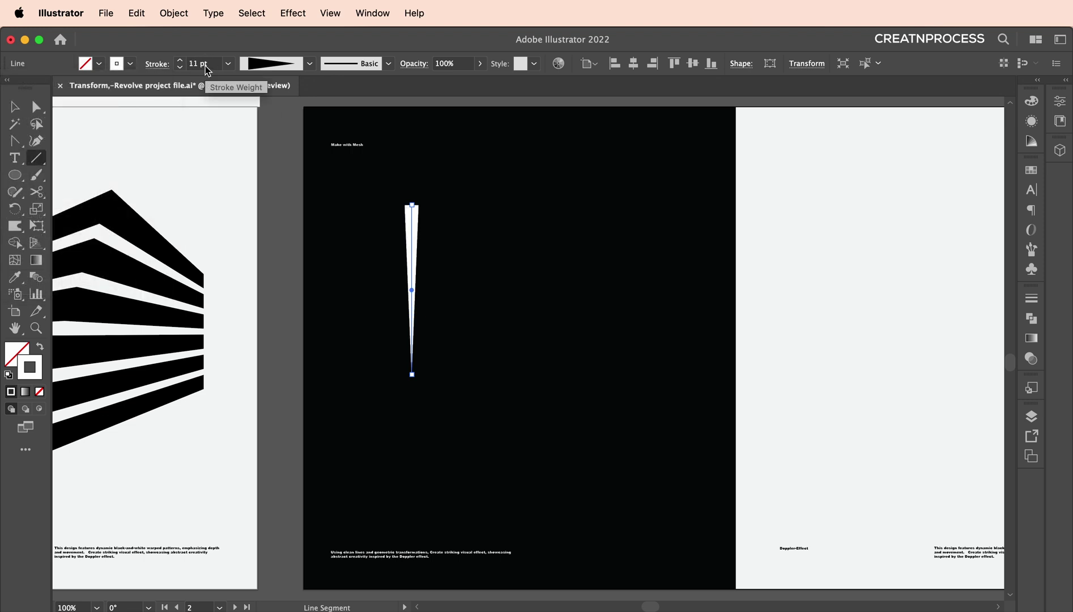
pyautogui.scroll(-3, 206, 67)
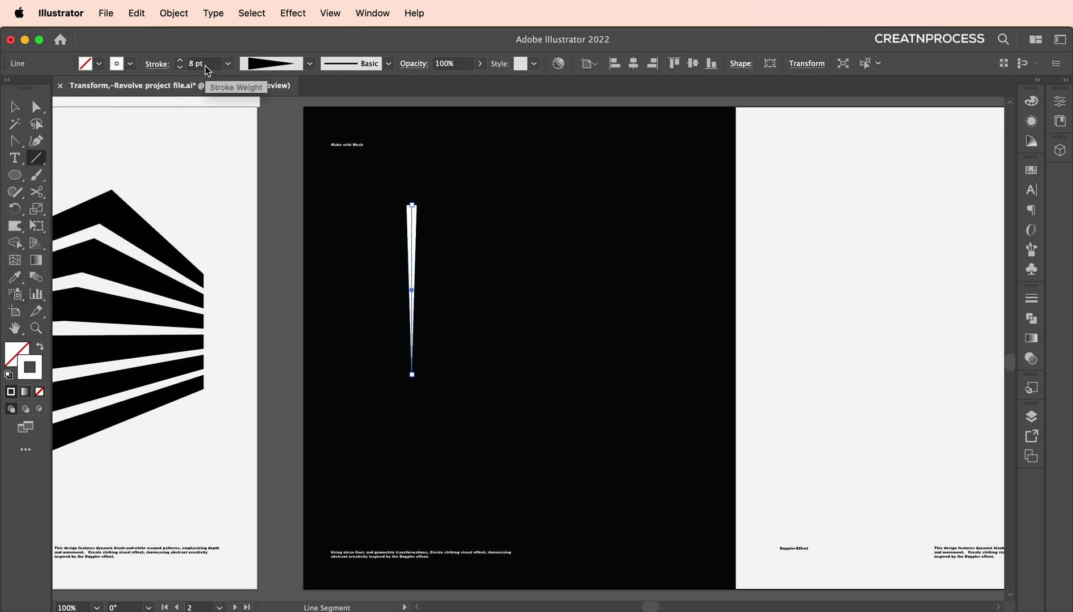
# Step: Duplicate the tapered line a short distance to its right, keeping both at the same height
pyautogui.click(14, 105)
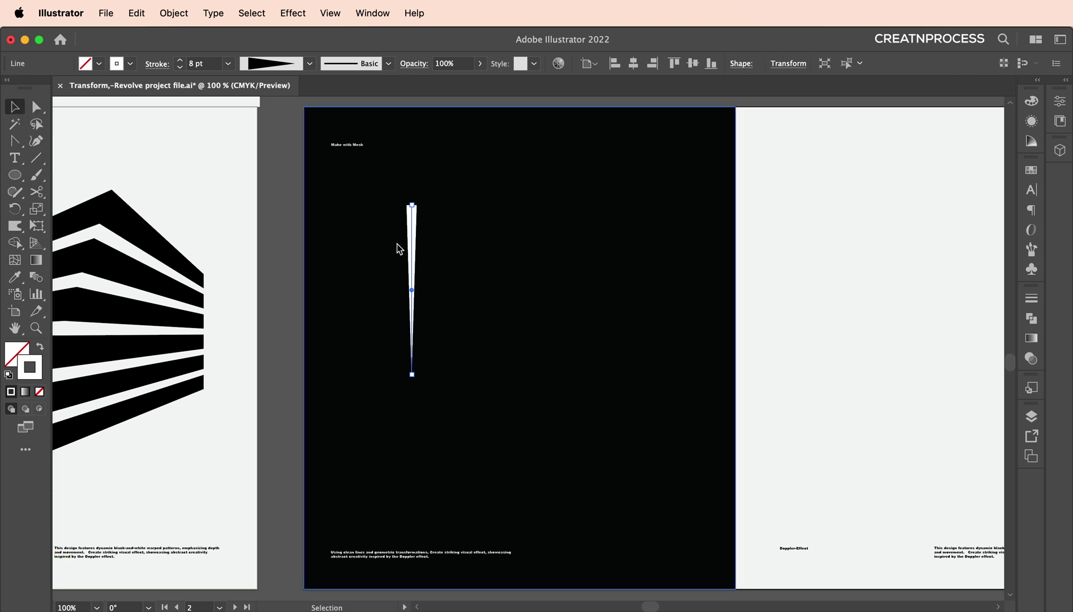
pyautogui.press('alt')
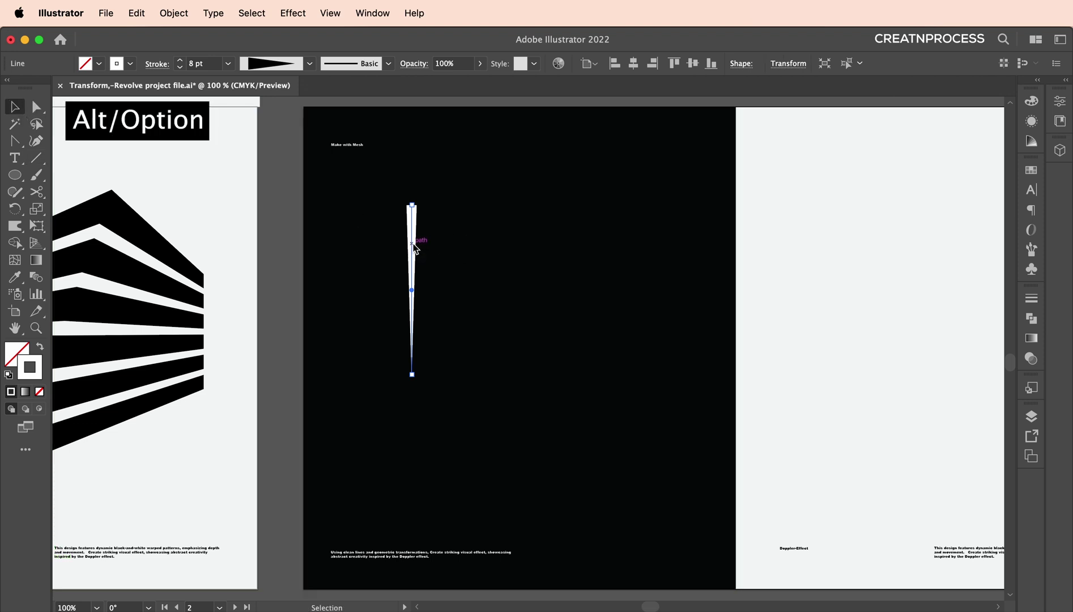
pyautogui.moveTo(414, 244)
pyautogui.mouseDown()
pyautogui.moveTo(536, 252)
pyautogui.moveTo(442, 249)
pyautogui.moveTo(470, 251)
pyautogui.moveTo(442, 244)
pyautogui.moveTo(455, 245)
pyautogui.moveTo(437, 209)
pyautogui.moveTo(450, 232)
pyautogui.moveTo(578, 251)
pyautogui.moveTo(425, 242)
pyautogui.moveTo(434, 241)
pyautogui.mouseUp()
pyautogui.press('shift')
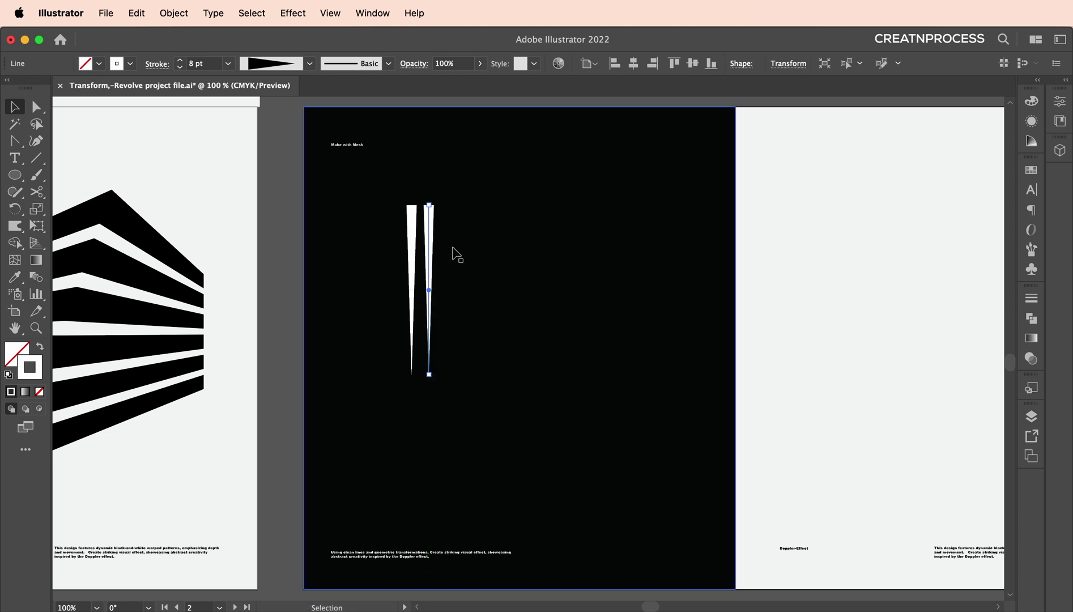
# Step: Repeat the duplication to build a row of ten evenly spaced tapered lines
pyautogui.press('super+d')
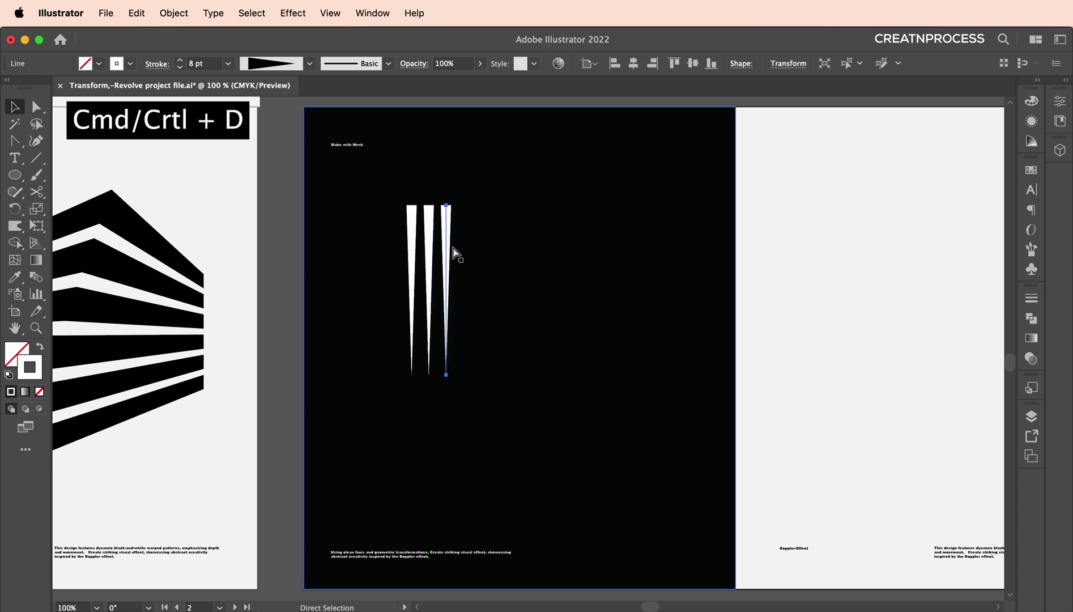
pyautogui.press('super+d')
pyautogui.press('super+d')
pyautogui.press('super+d')
pyautogui.press('super+d')
pyautogui.press('super+d')
pyautogui.press('super+d')
pyautogui.press('super+d')
pyautogui.press('super+d')
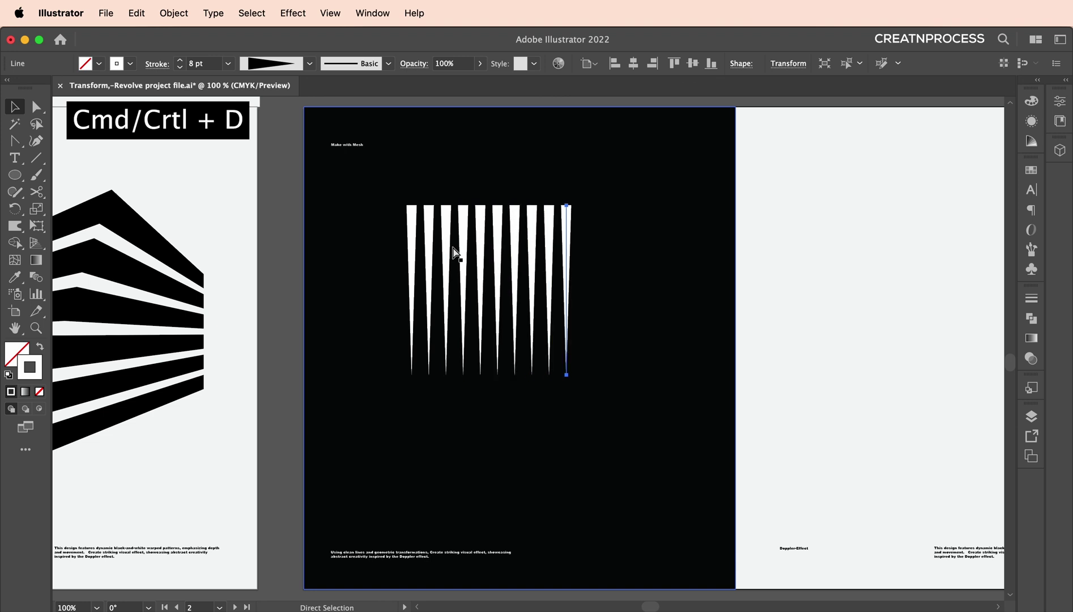
# Step: Repeat the duplication until the row holds twelve evenly spaced tapered lines
pyautogui.press('super+d')
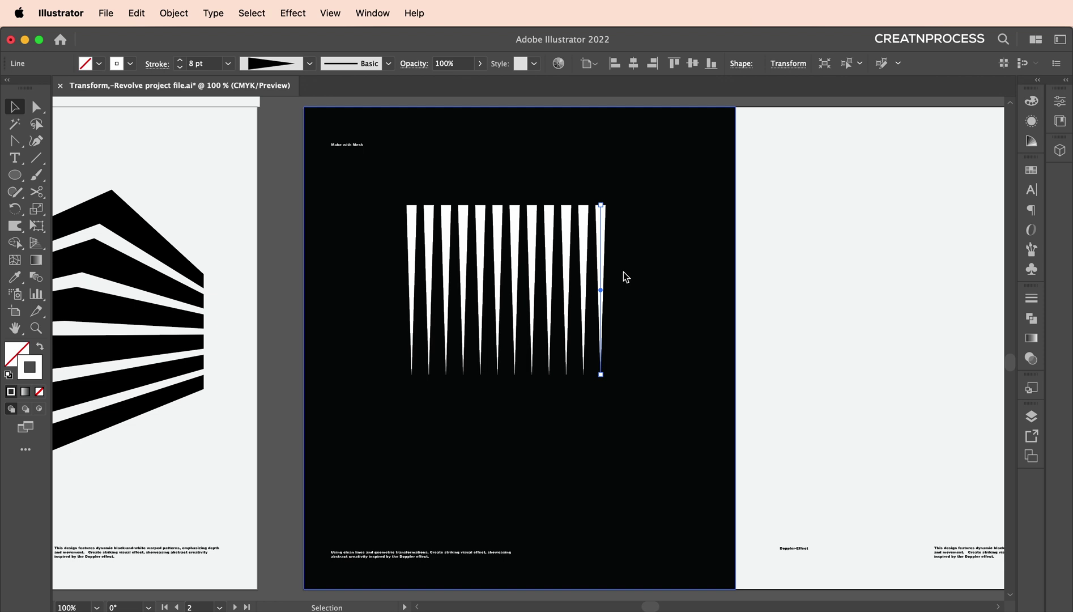
# Step: Lock the background rectangles behind the tapered lines
pyautogui.click(544, 215)
pyautogui.press('super+minus')
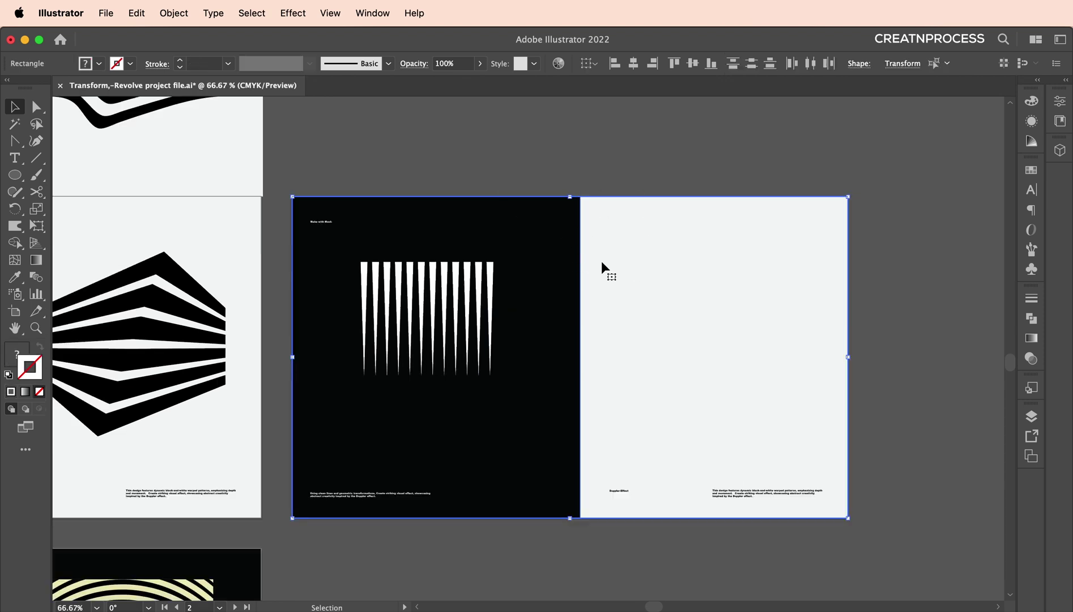
pyautogui.click(631, 168)
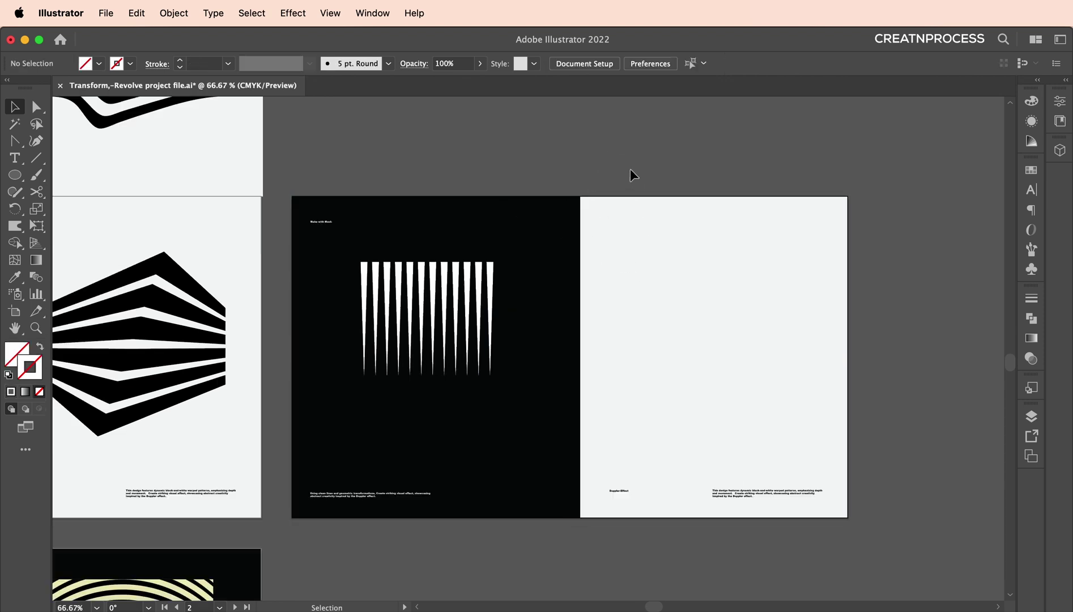
pyautogui.click(563, 249)
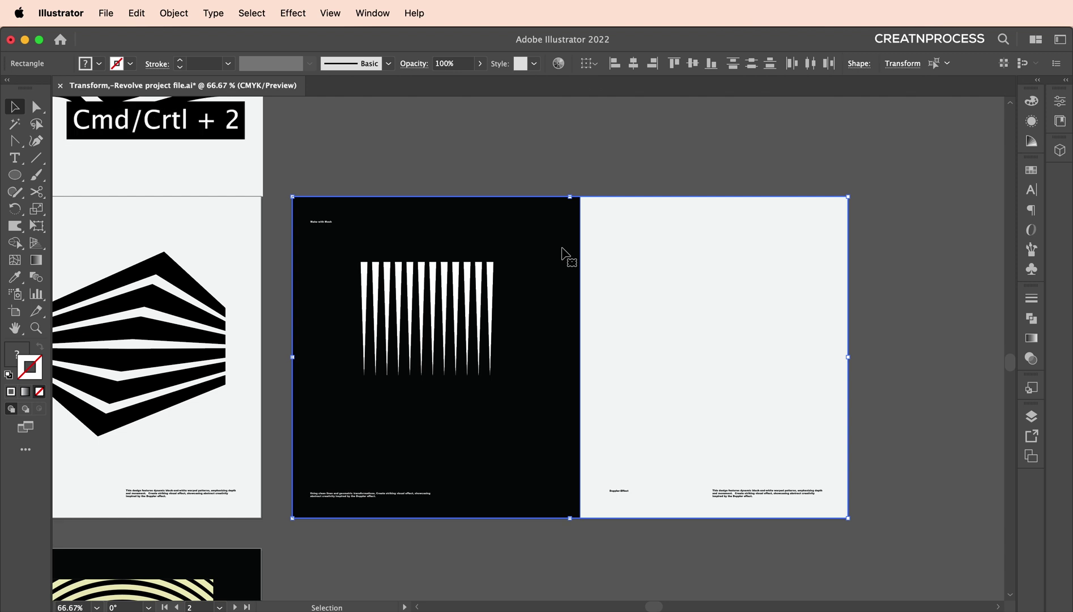
pyautogui.press('super+2')
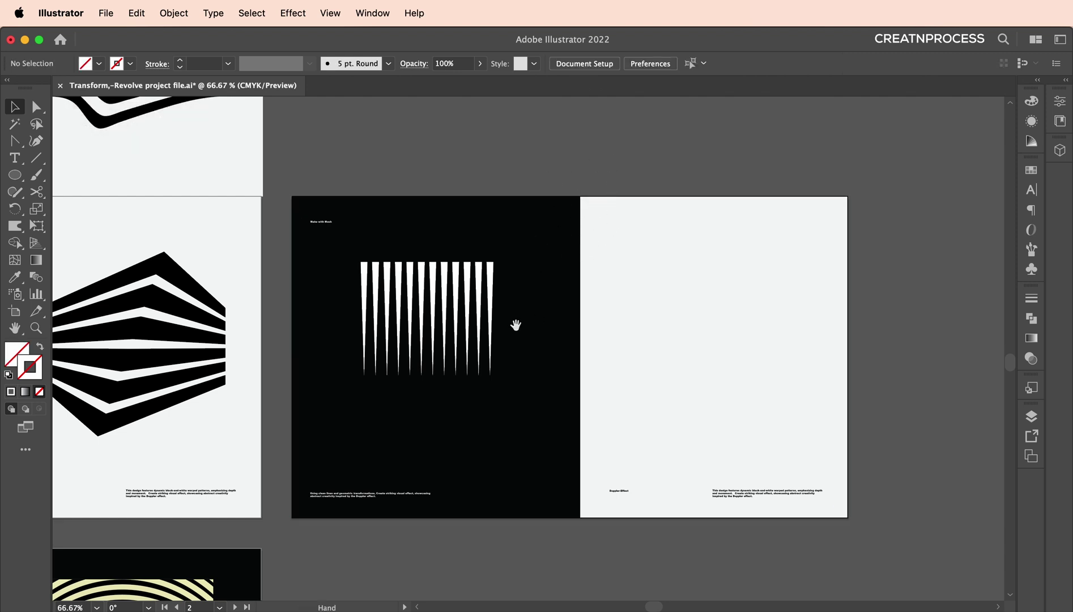
# Step: Select all twelve tapered lines and open the Envelope Distort Make with Mesh options for them
pyautogui.moveTo(515, 324); pyautogui.dragTo(563, 300)
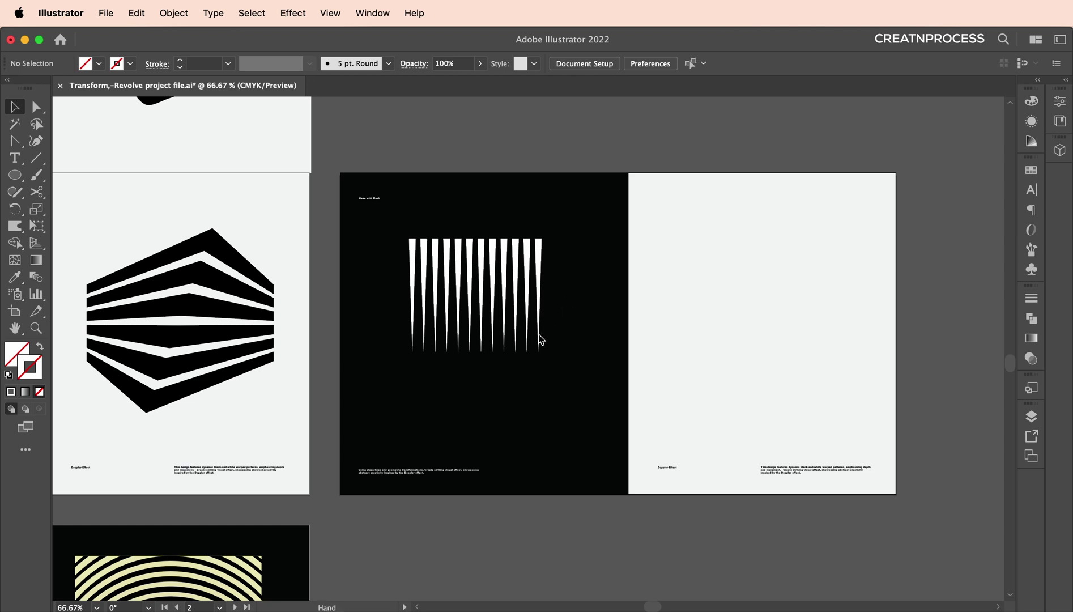
pyautogui.moveTo(539, 339); pyautogui.dragTo(615, 312)
pyautogui.moveTo(643, 191); pyautogui.dragTo(492, 262)
pyautogui.press('super+1')
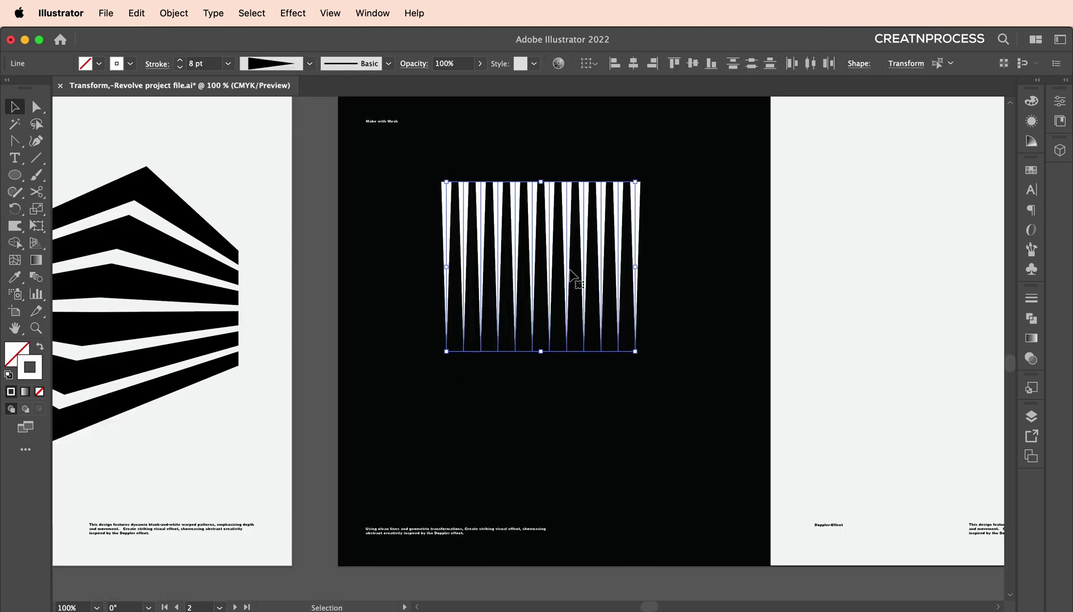
pyautogui.scroll(2, 571, 272)
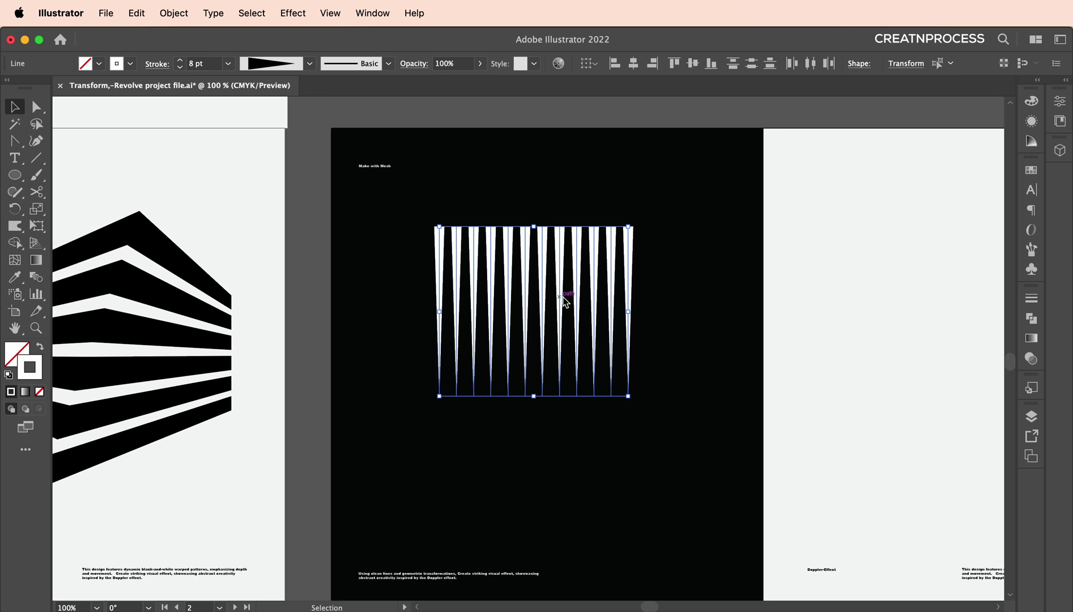
pyautogui.click(175, 13)
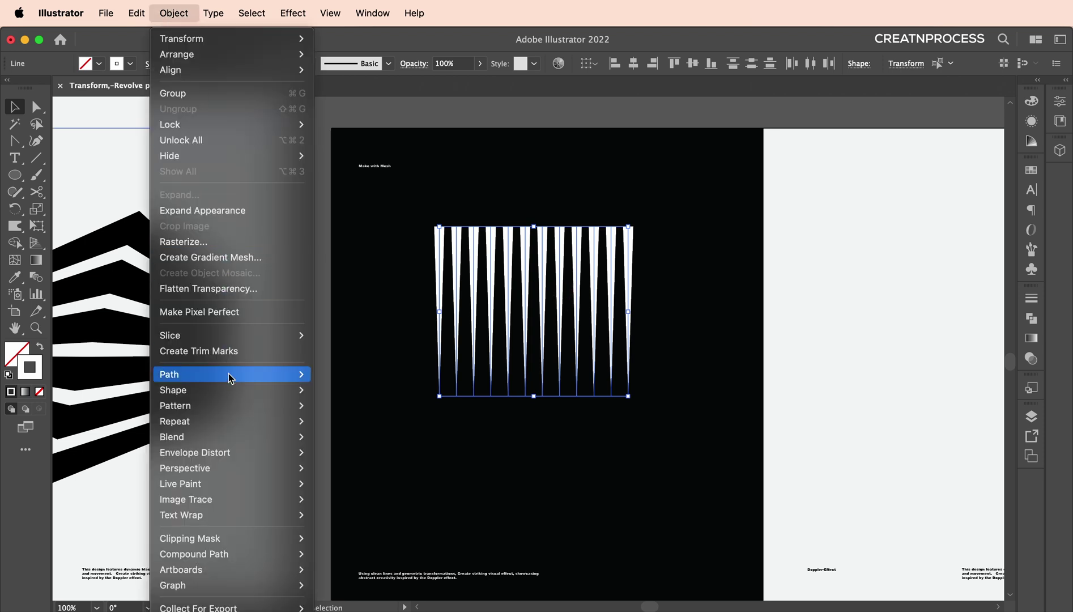
pyautogui.moveTo(244, 452)
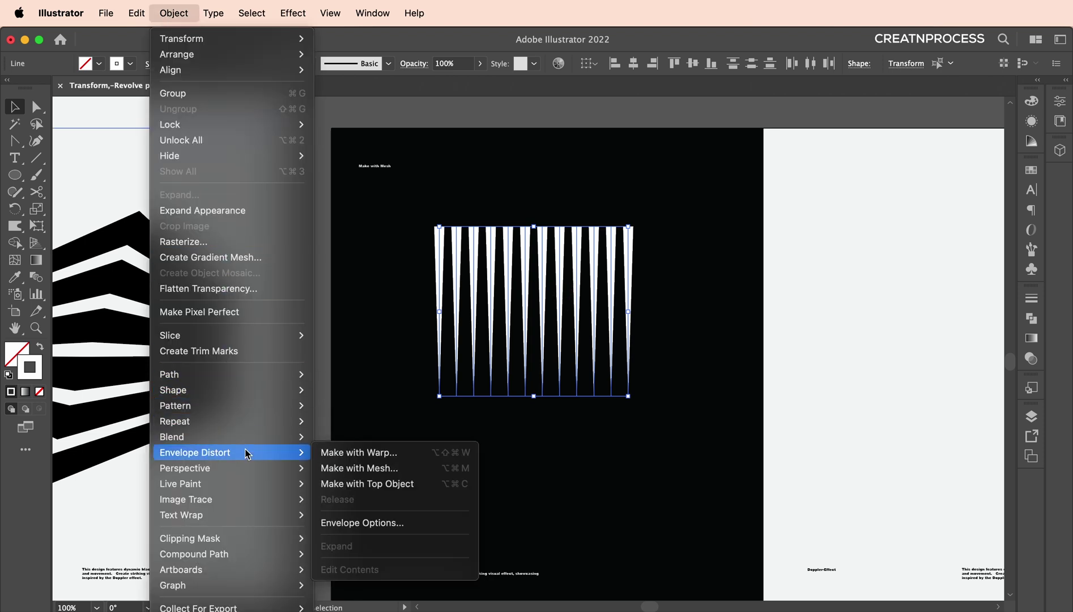
pyautogui.click(348, 470)
pyautogui.moveTo(718, 201); pyautogui.dragTo(830, 126)
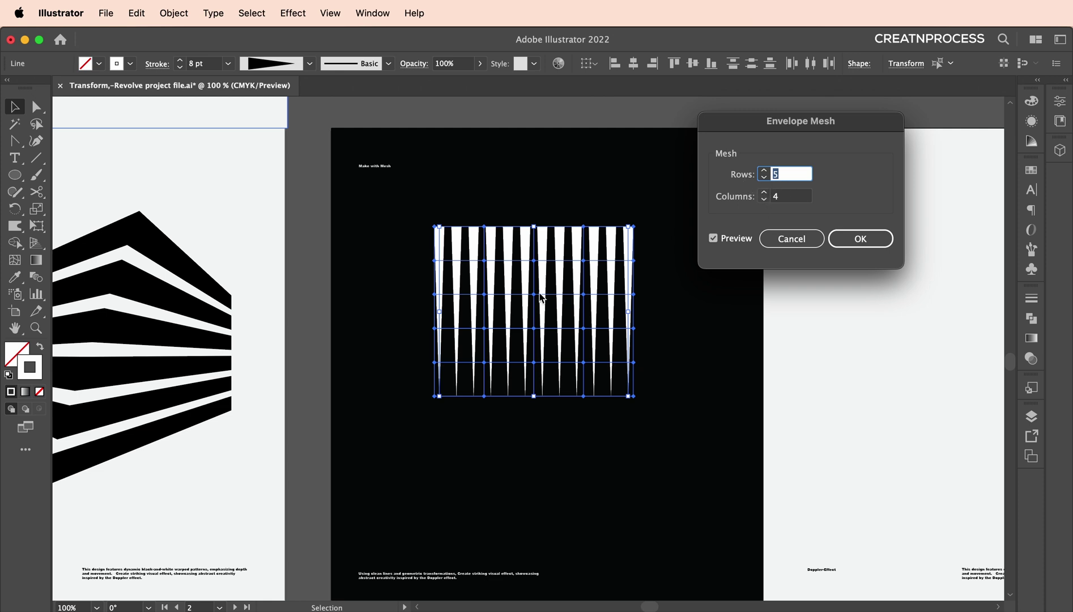
# Step: Set the envelope mesh to 2 rows and 1 column and apply it to the tapered lines
pyautogui.click(764, 178)
pyautogui.click(764, 179)
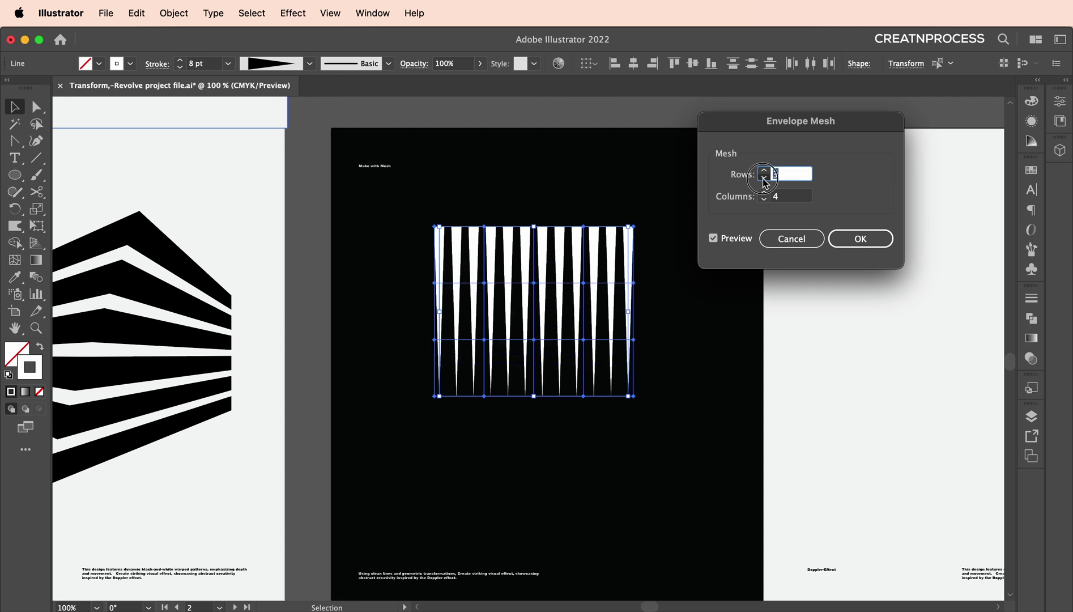
pyautogui.click(764, 178)
pyautogui.click(764, 178)
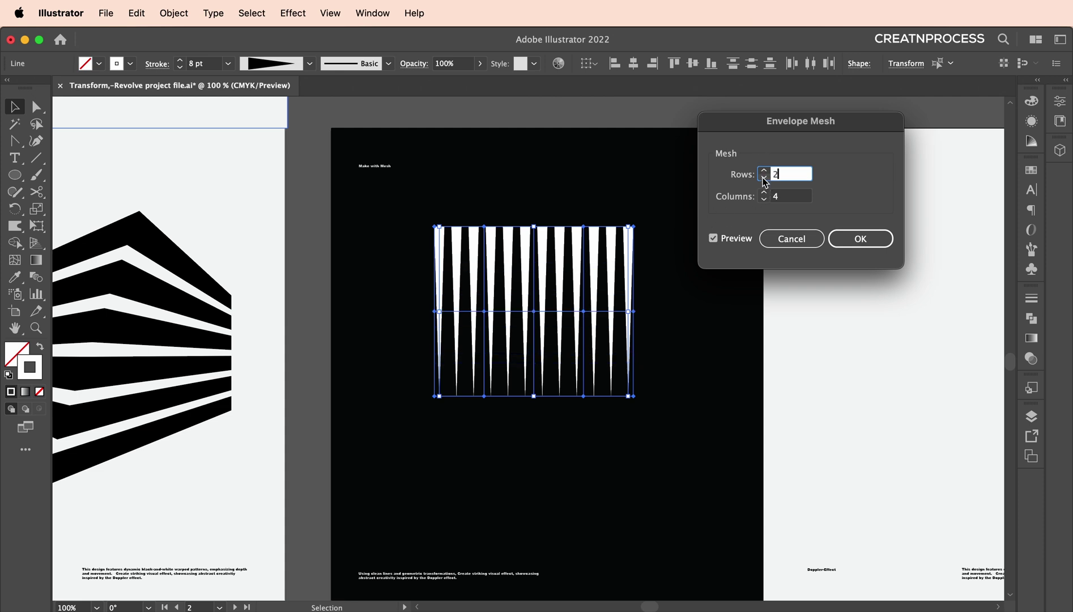
pyautogui.click(764, 193)
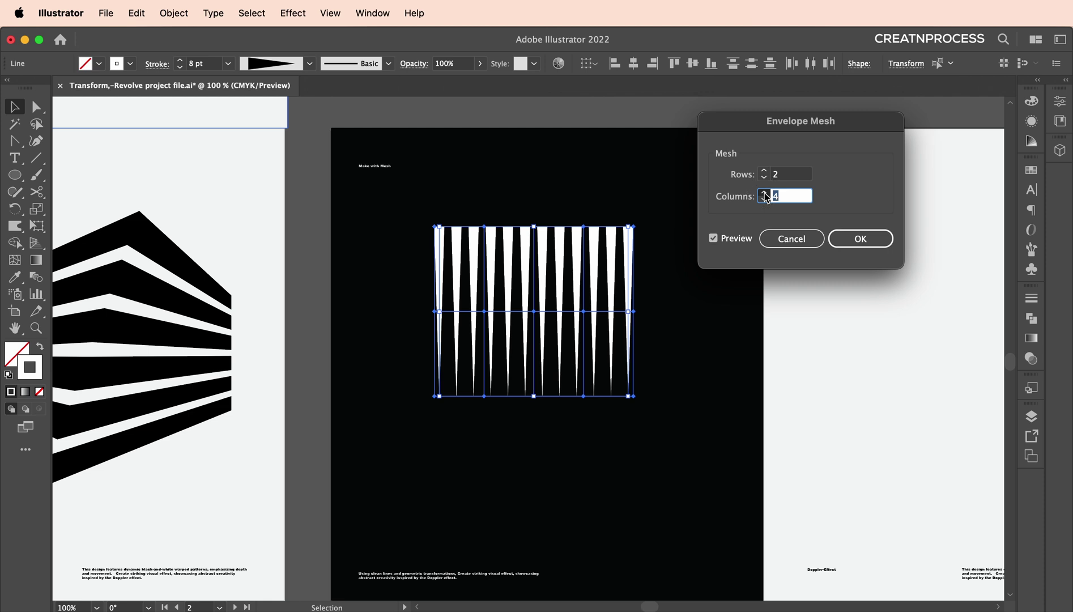
pyautogui.click(764, 193)
pyautogui.click(764, 193)
pyautogui.click(765, 200)
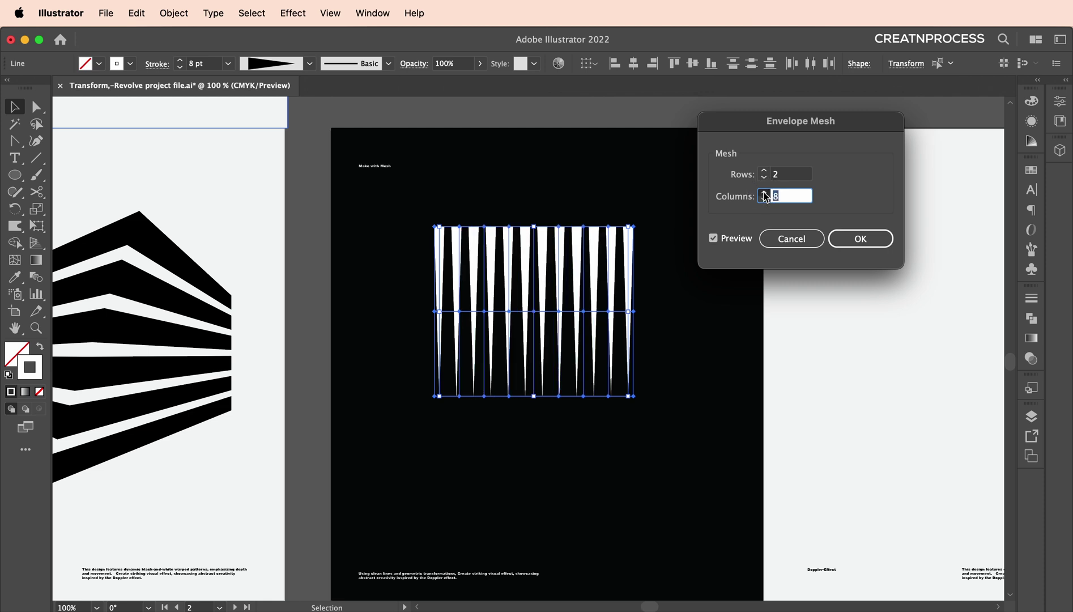
pyautogui.click(765, 199)
pyautogui.click(765, 199)
pyautogui.click(765, 199)
pyautogui.click(765, 199)
pyautogui.click(765, 199)
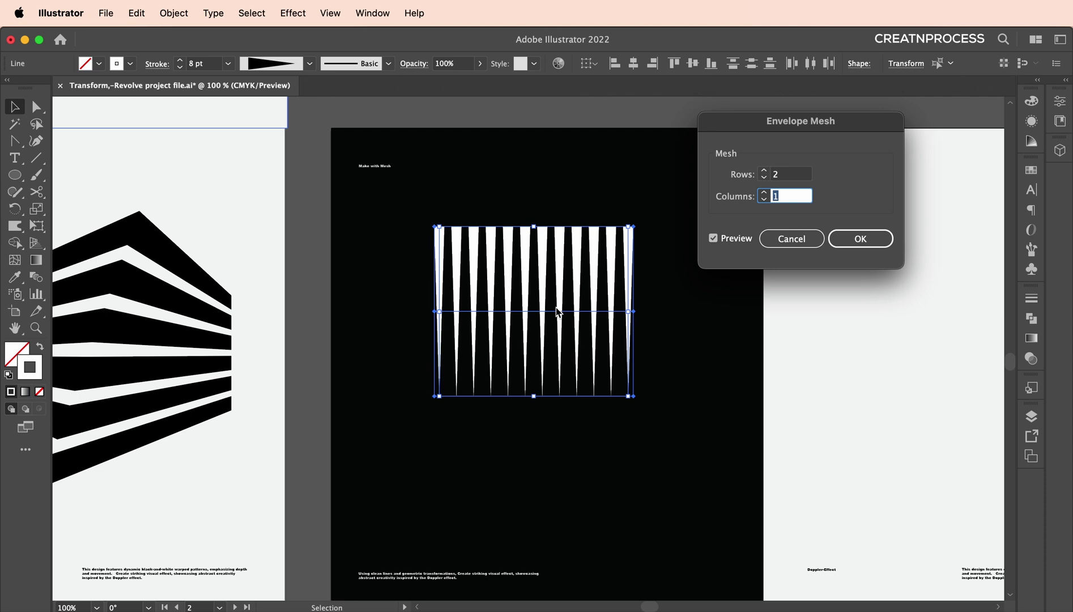
pyautogui.click(861, 238)
# Step: Move the envelope's two lowest corner mesh points up 20 pt and right 32 pt to bend the line tips
pyautogui.press('super+equal')
pyautogui.moveTo(533, 354); pyautogui.dragTo(498, 226)
pyautogui.moveTo(45, 117); pyautogui.dragTo(174, 113)
pyautogui.click(351, 298)
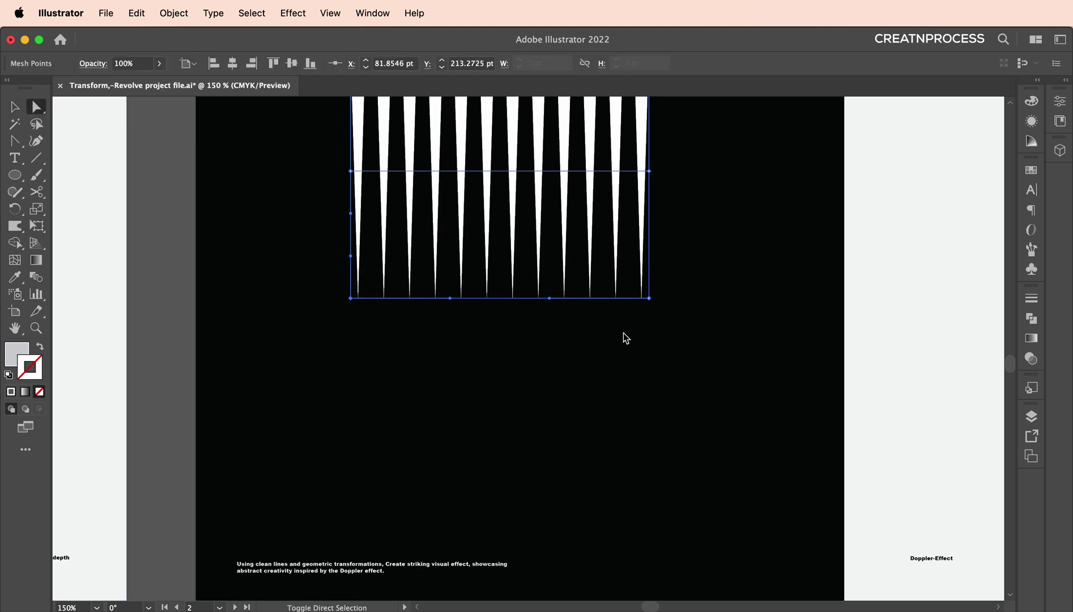
pyautogui.keyDown('shift'); pyautogui.click(652, 297); pyautogui.keyUp('shift')
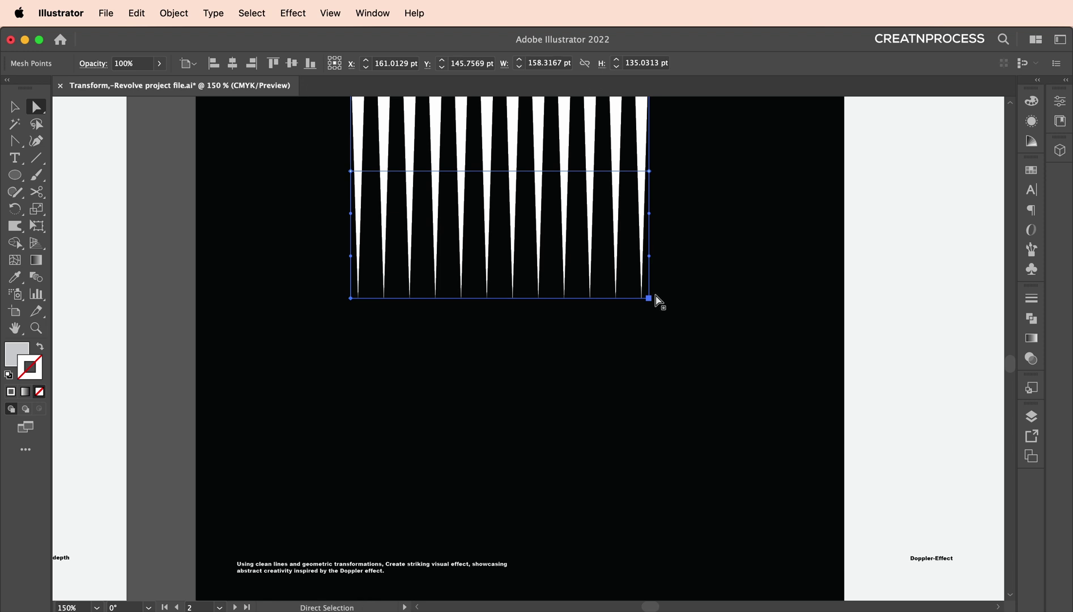
pyautogui.hotkey('shift', 'Up')
pyautogui.hotkey('shift', 'Up')
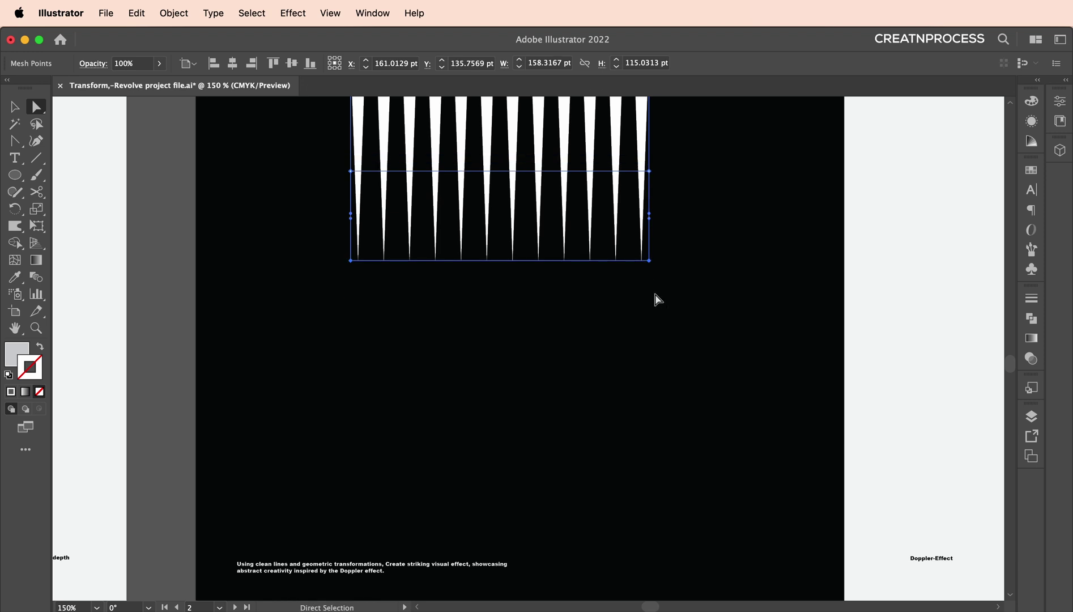
pyautogui.press('Right')
pyautogui.press('Right')
pyautogui.press('Right')
pyautogui.press('Right')
pyautogui.press('Right')
pyautogui.press('Right')
pyautogui.press('Right')
pyautogui.press('Right')
pyautogui.press('Right')
pyautogui.press('Right')
pyautogui.press('Right')
pyautogui.press('Right')
pyautogui.press('Right')
pyautogui.press('Right')
pyautogui.press('Right')
pyautogui.press('Right')
pyautogui.press('Right')
pyautogui.press('Right')
pyautogui.press('Right')
pyautogui.press('Right')
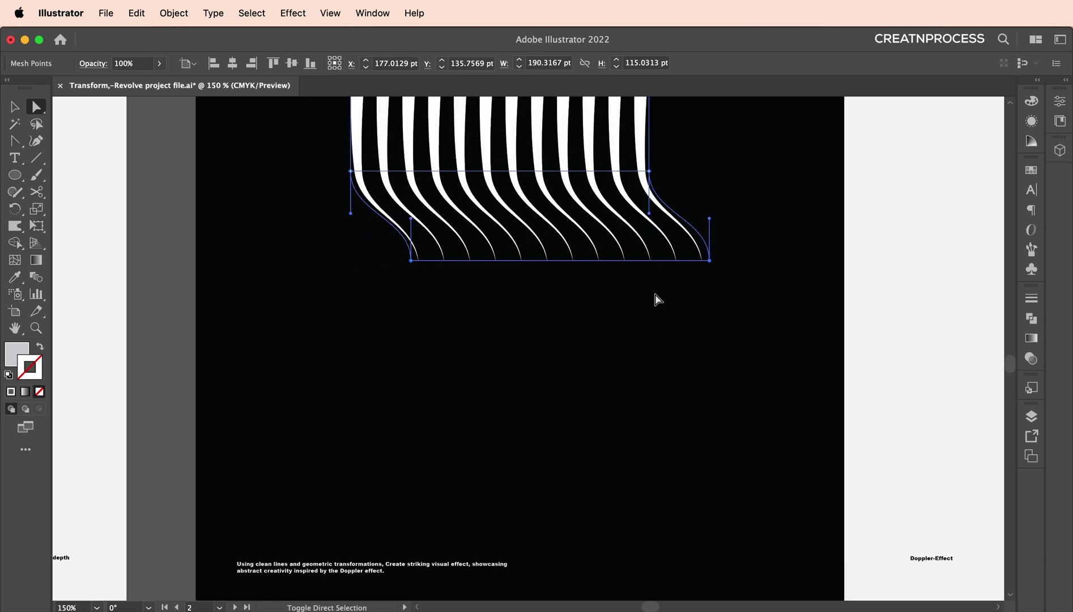
pyautogui.hotkey('shift', 'Right')
# Step: Swing the upper handles of both lowest corner mesh points outward and down so the stripe tips sweep in a smooth curve
pyautogui.click(412, 222)
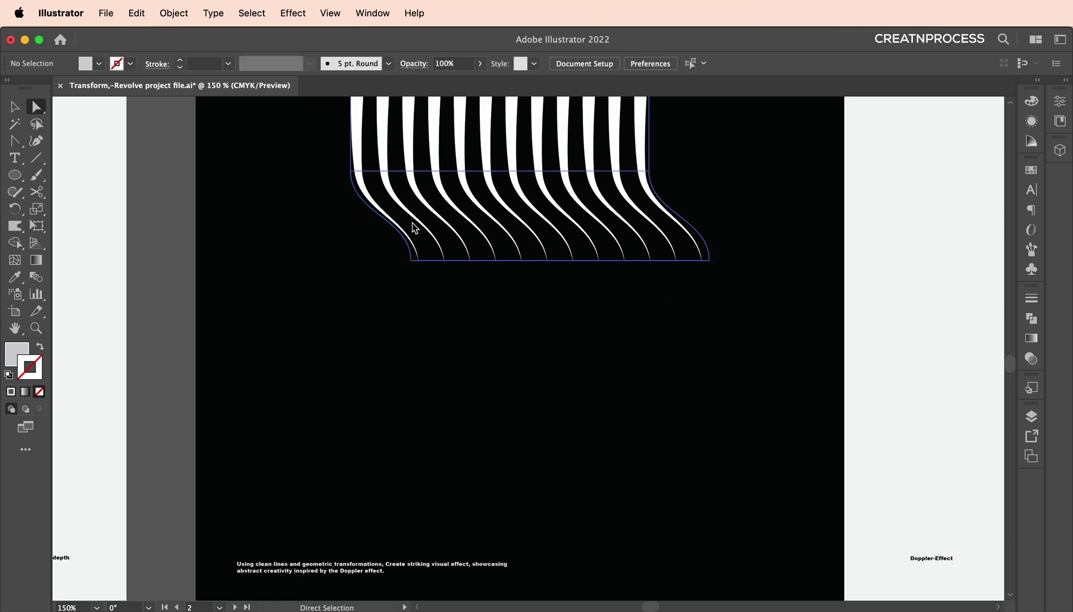
pyautogui.click(411, 261)
pyautogui.moveTo(414, 228); pyautogui.dragTo(371, 255)
pyautogui.click(711, 262)
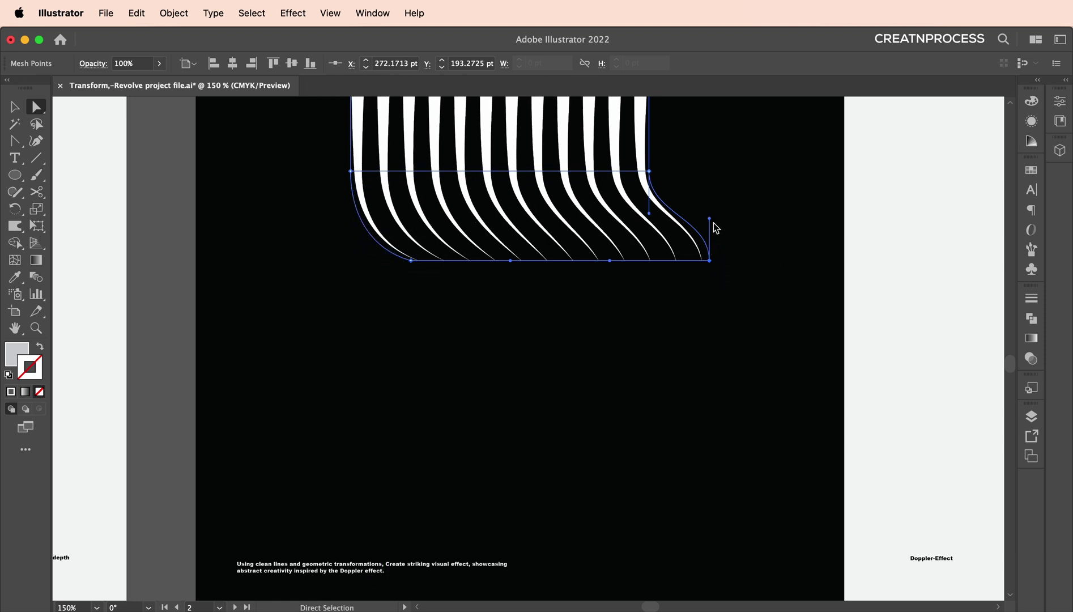
pyautogui.moveTo(704, 228); pyautogui.dragTo(671, 255)
# Step: Shift the envelope's middle row of mesh points 2 pt to the right
pyautogui.scroll(3, 687, 228)
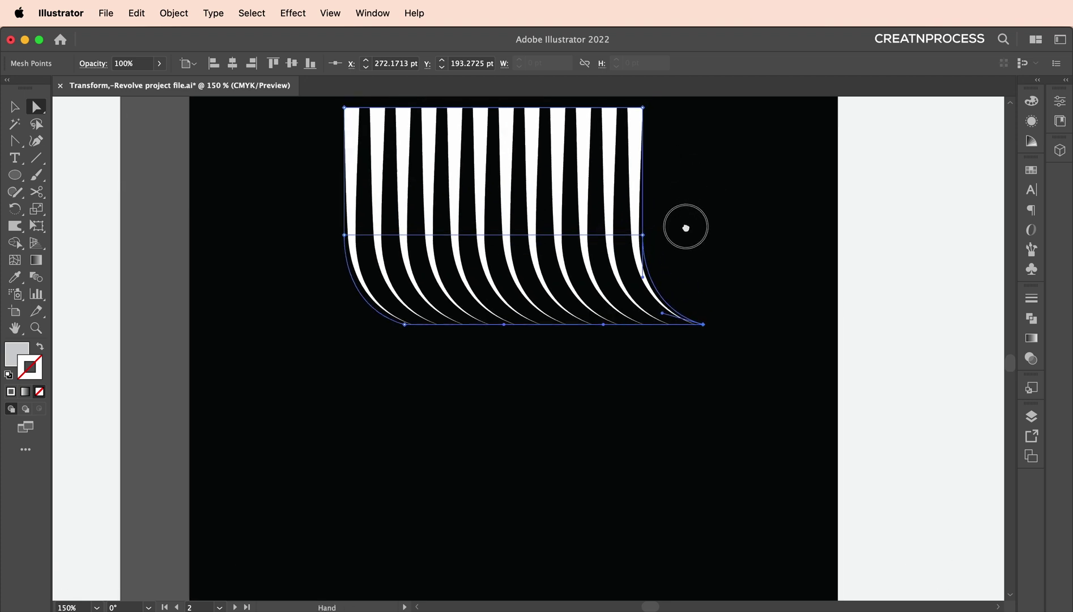
pyautogui.click(345, 237)
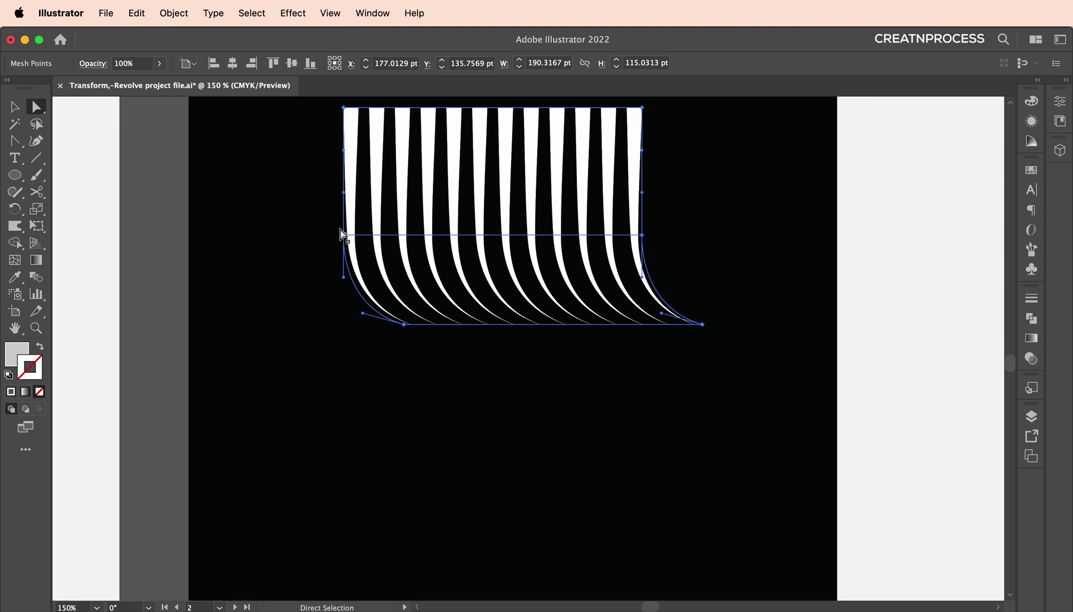
pyautogui.press('Right')
pyautogui.press('Right')
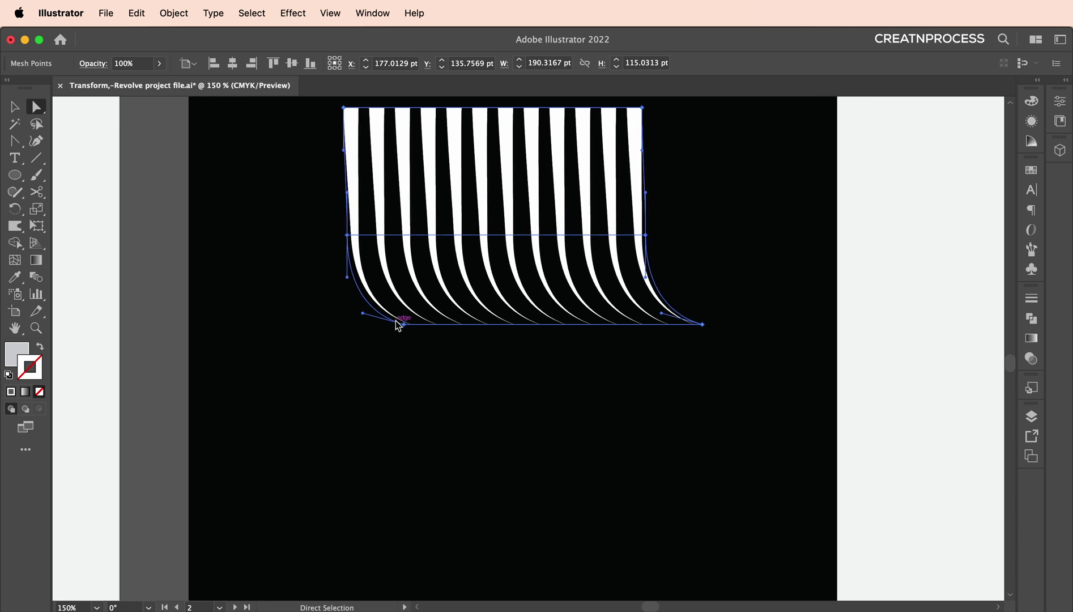
# Step: Move the envelope's two lowest corner mesh points up 6 pt and right 4 pt
pyautogui.click(403, 325)
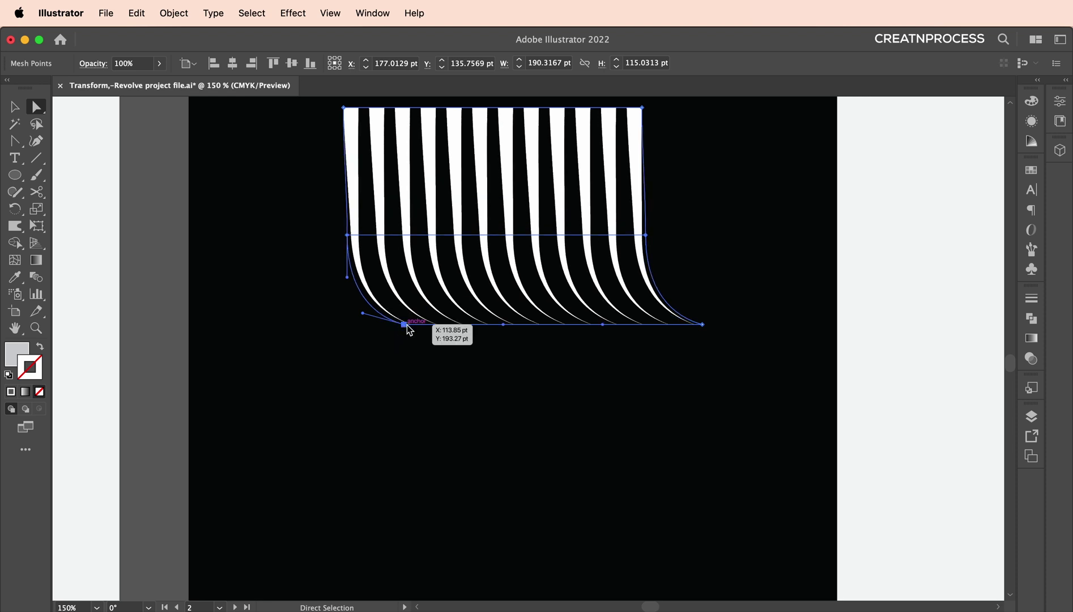
pyautogui.click(701, 326)
pyautogui.moveTo(705, 330); pyautogui.dragTo(709, 319)
# Step: Compare the curved stripes with the finished mesh artwork on the neighbouring artboard
pyautogui.scroll(-3, 631, 340)
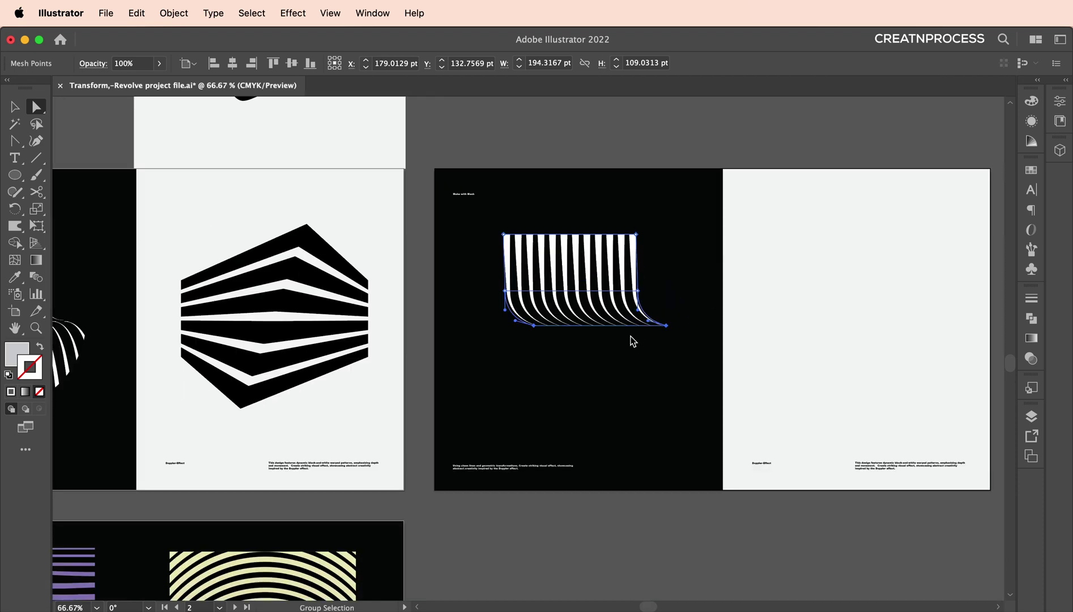
pyautogui.hscroll(-6, 216, 307)
pyautogui.scroll(3, 318, 327)
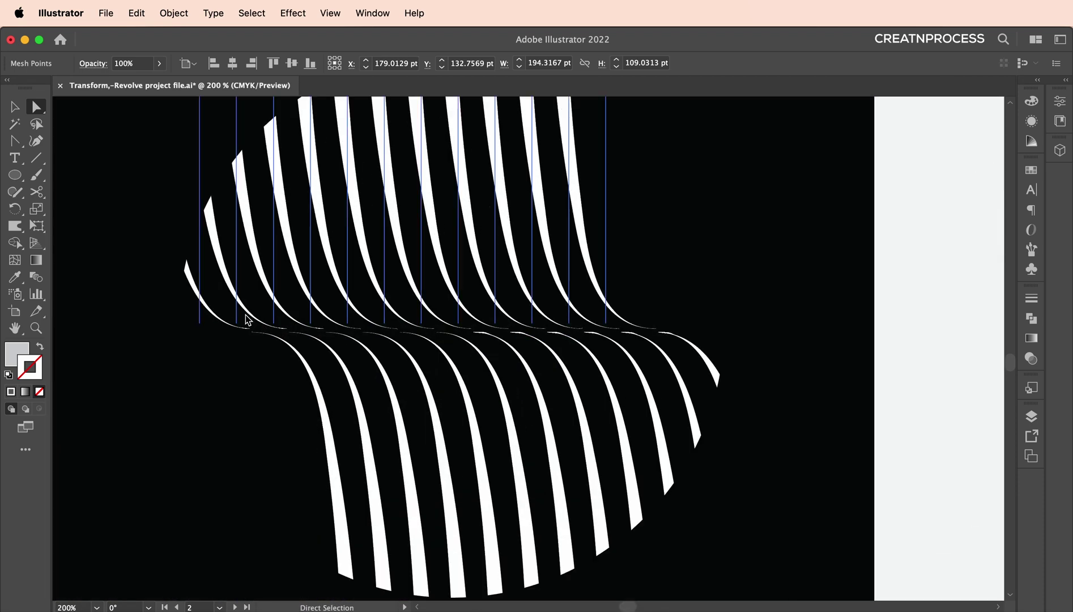
pyautogui.scroll(-2, 520, 348)
pyautogui.moveTo(724, 337); pyautogui.dragTo(301, 338)
pyautogui.hscroll(8, 616, 359)
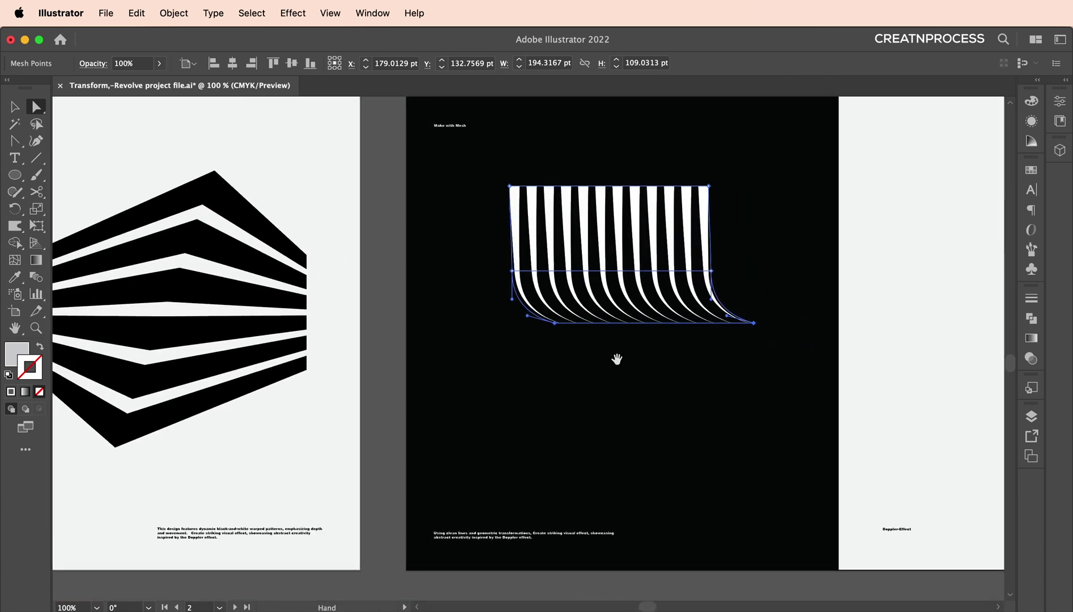
pyautogui.scroll(2, 595, 328)
pyautogui.moveTo(595, 345); pyautogui.dragTo(644, 343)
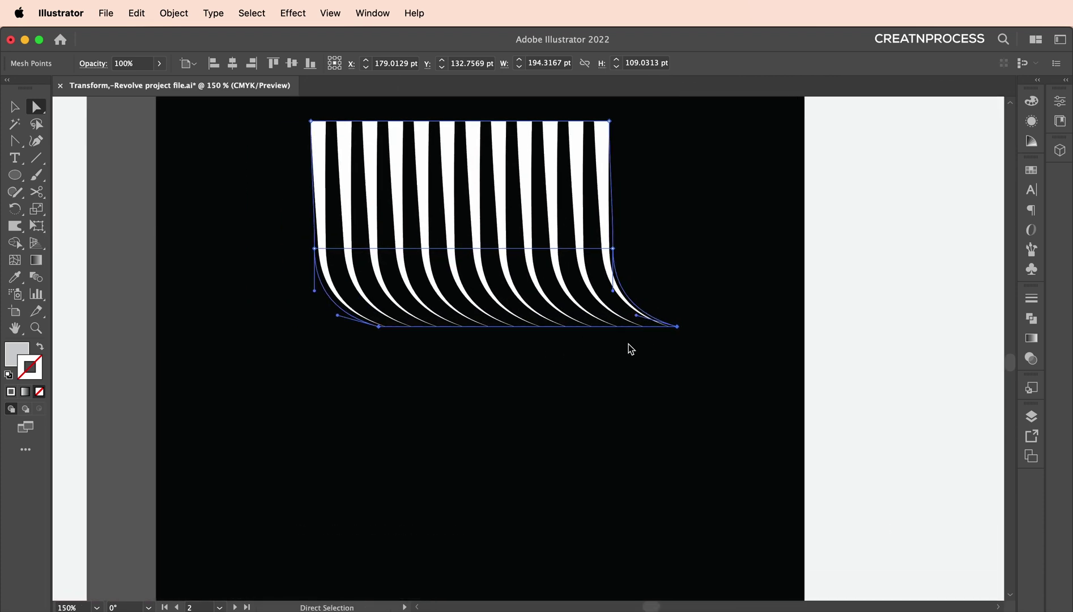
# Step: Nudge the envelope's two lowest corner mesh points a further 3 pt up and 1 pt right
pyautogui.press('Up')
pyautogui.press('Up')
pyautogui.press('Up')
pyautogui.press('Right')
pyautogui.press('Right')
pyautogui.press('Left')
pyautogui.press('Left')
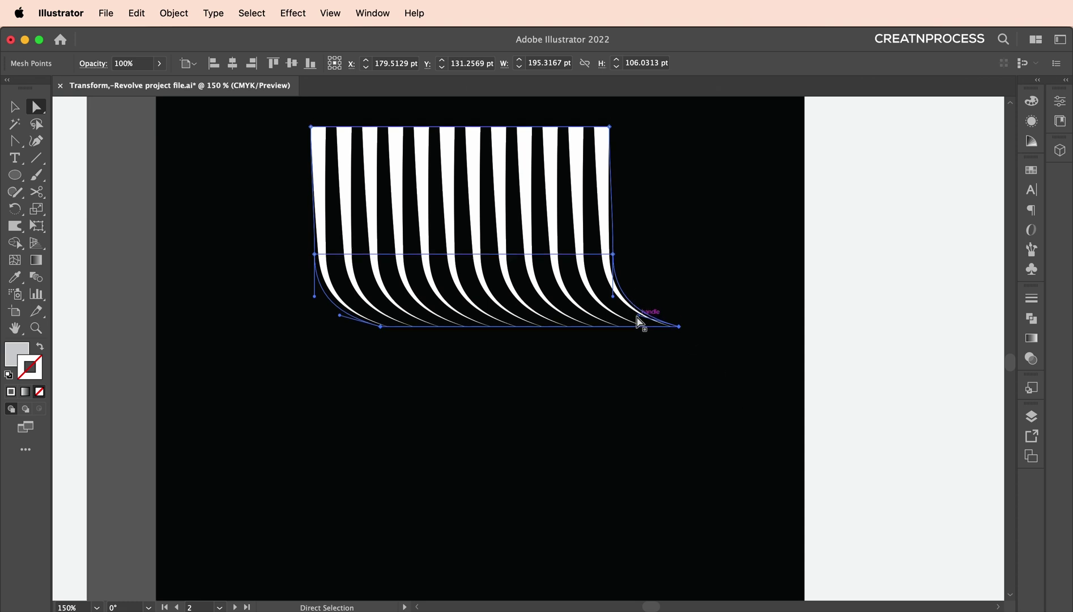
# Step: Lower the handles of both lowest corner mesh points slightly so the curved tips flatten toward the horizontal
pyautogui.scroll(3, 643, 331)
pyautogui.hscroll(-3, 631, 331)
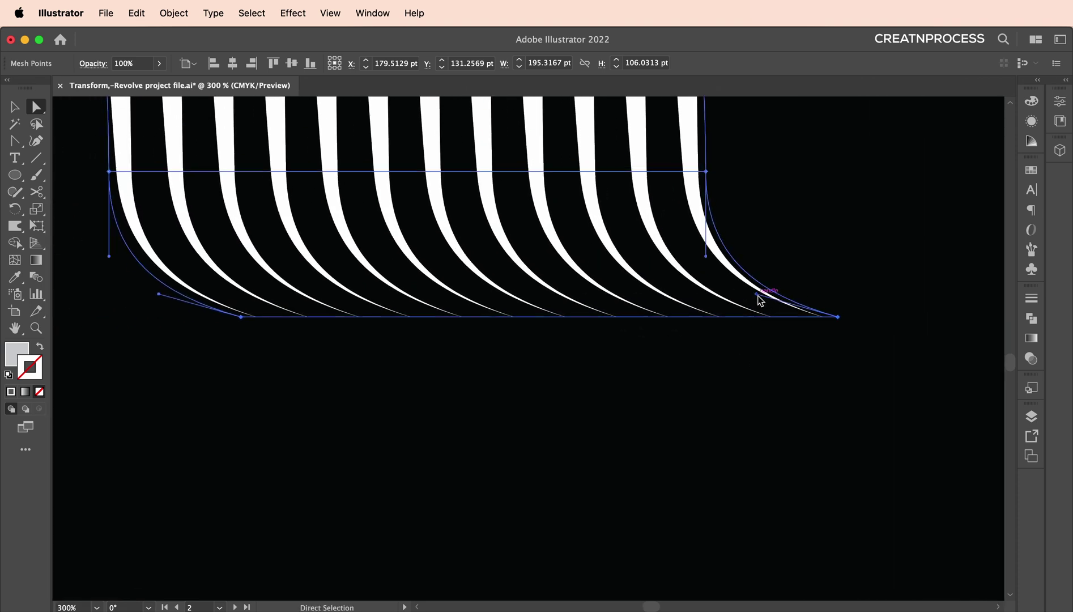
pyautogui.moveTo(757, 294); pyautogui.dragTo(755, 306)
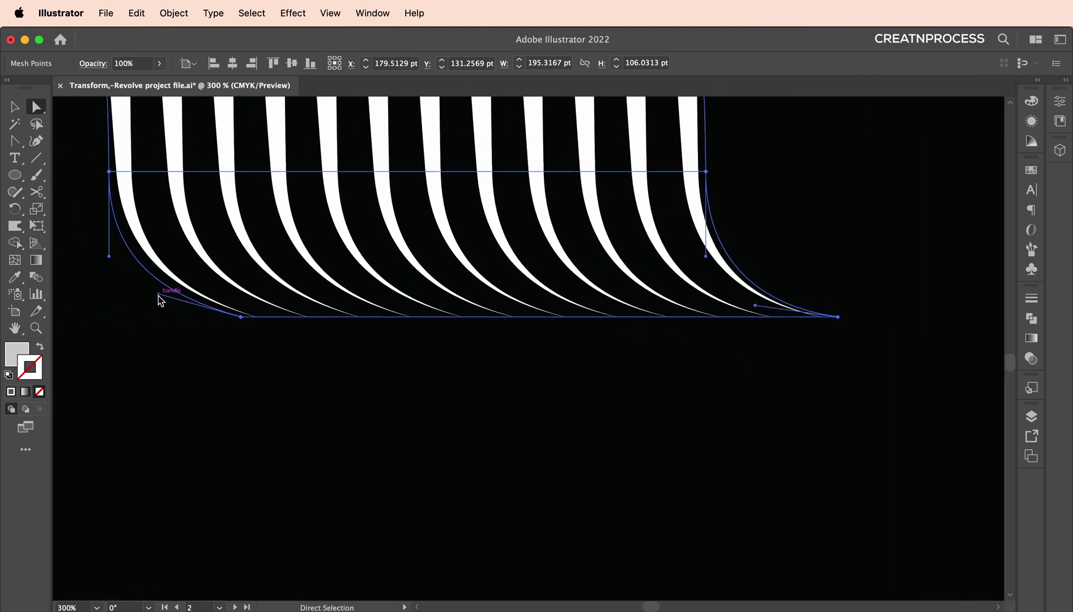
pyautogui.moveTo(158, 295); pyautogui.dragTo(154, 303)
# Step: Swing the lower handle of the envelope's left middle mesh point slightly outward to the right, softening the bend of the stripes
pyautogui.scroll(-3, 224, 304)
pyautogui.moveTo(282, 209); pyautogui.dragTo(351, 310)
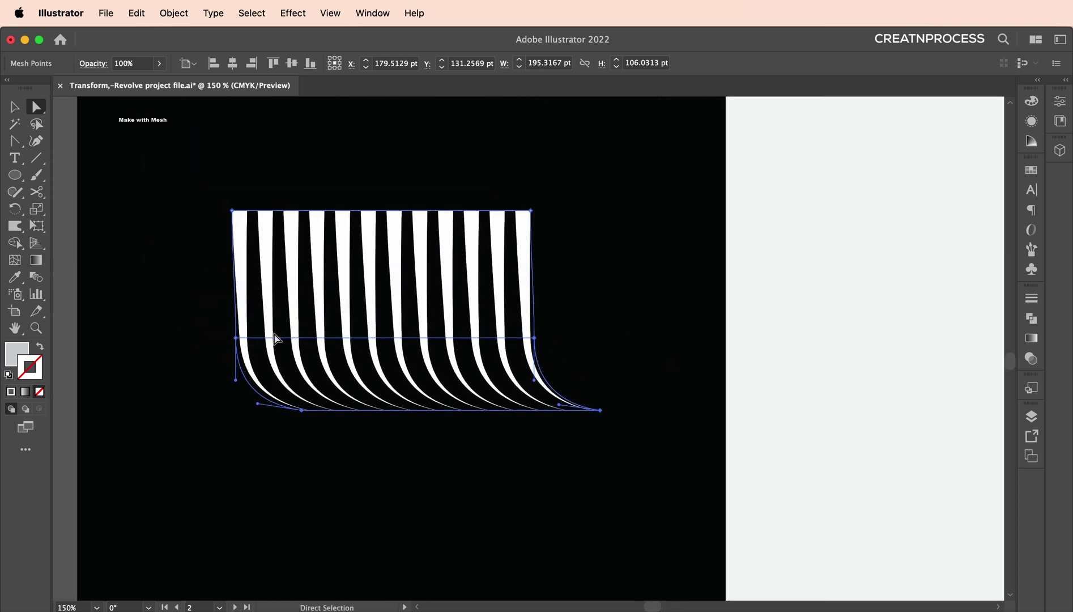
pyautogui.scroll(1, 235, 343)
pyautogui.click(236, 341)
pyautogui.scroll(1, 242, 351)
pyautogui.moveTo(252, 347)
pyautogui.mouseDown()
pyautogui.moveTo(300, 276)
pyautogui.moveTo(252, 345)
pyautogui.mouseUp()
pyautogui.click(338, 297)
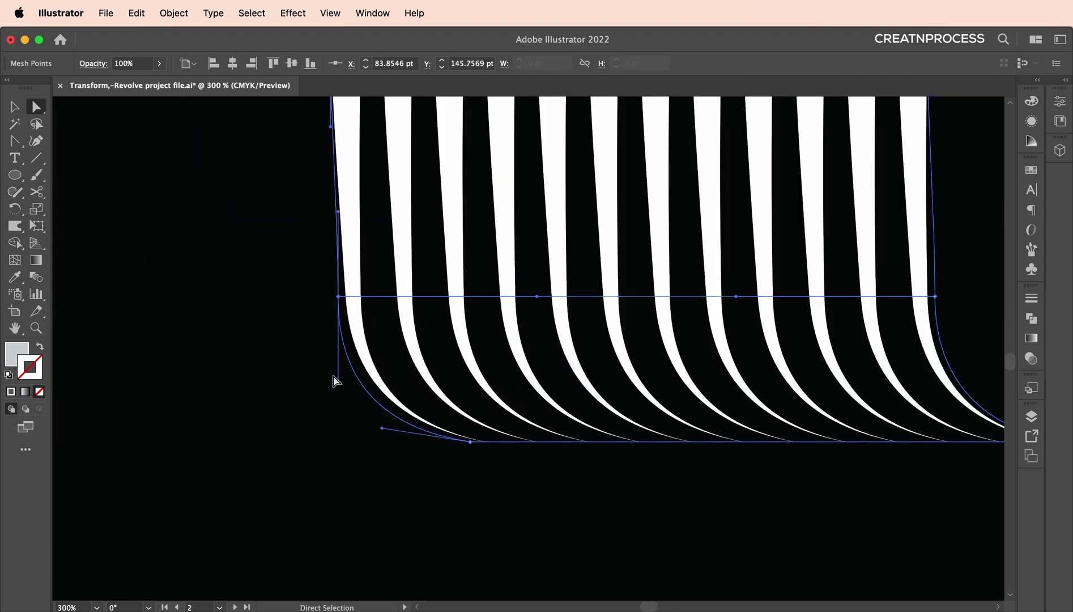
pyautogui.moveTo(338, 383); pyautogui.dragTo(352, 388)
# Step: Swing the lower handle of the right middle mesh point slightly right to match the left edge, and deselect the envelope
pyautogui.moveTo(866, 301); pyautogui.dragTo(393, 332)
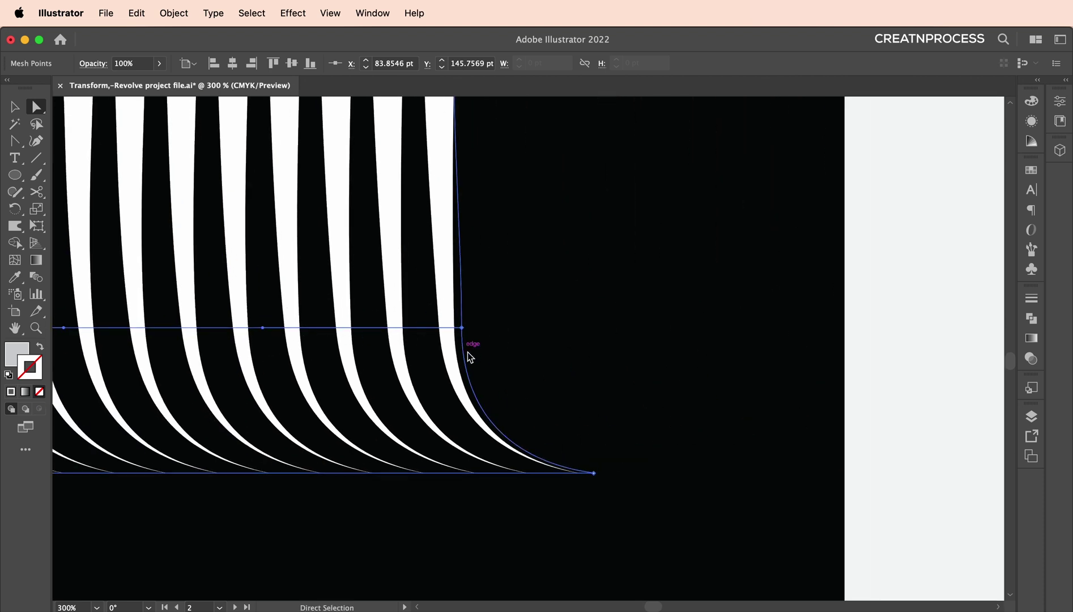
pyautogui.click(462, 328)
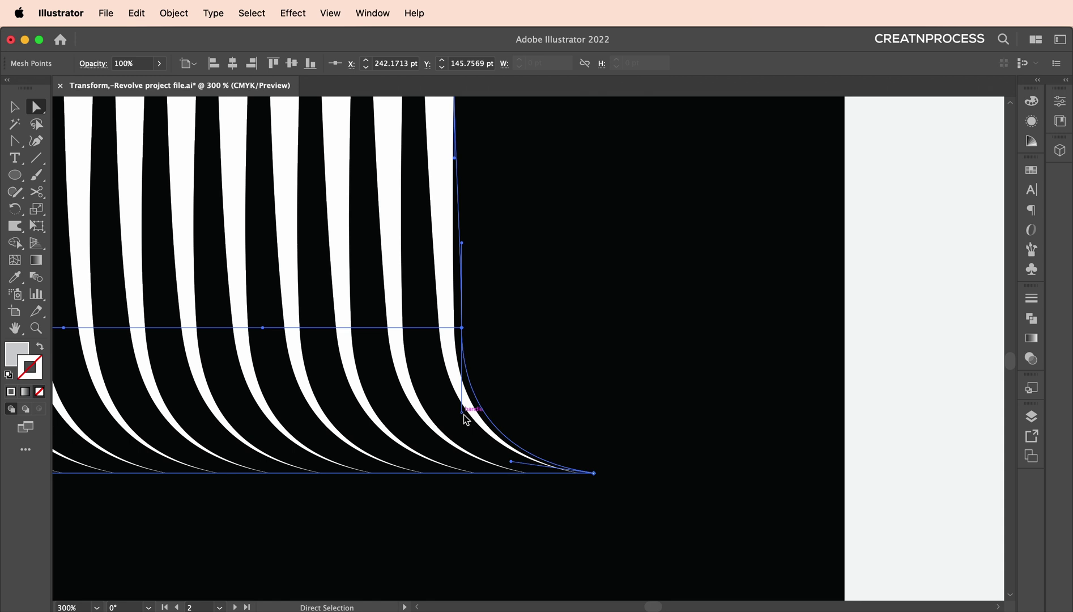
pyautogui.moveTo(463, 414); pyautogui.dragTo(473, 409)
pyautogui.click(547, 364)
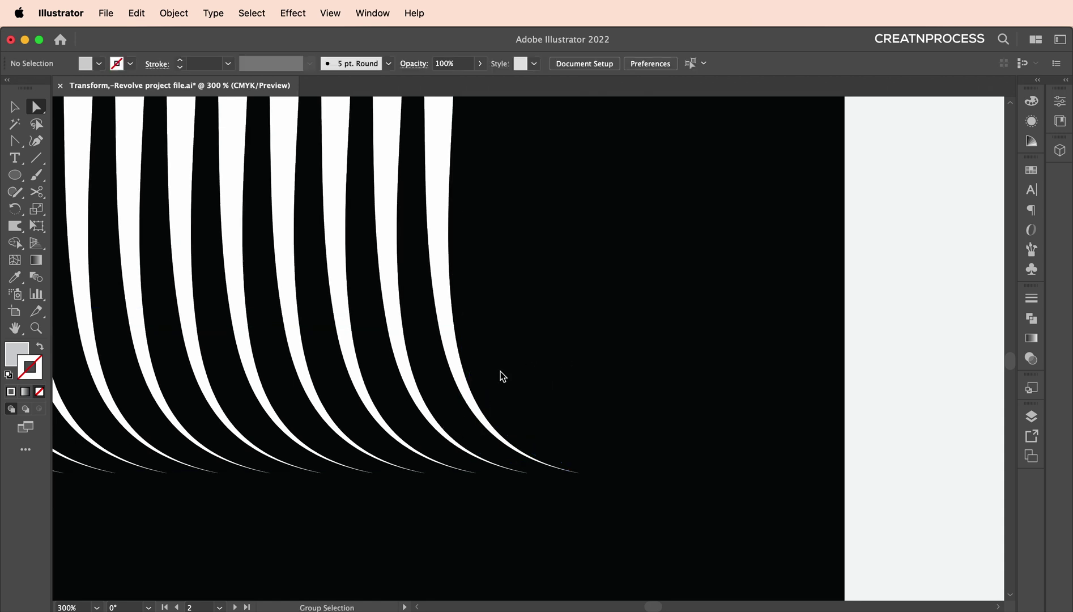
# Step: Shift the envelope's two top corner mesh points together about 2 pt to the left
pyautogui.scroll(-4, 500, 371)
pyautogui.moveTo(407, 343); pyautogui.dragTo(582, 329)
pyautogui.scroll(2, 558, 300)
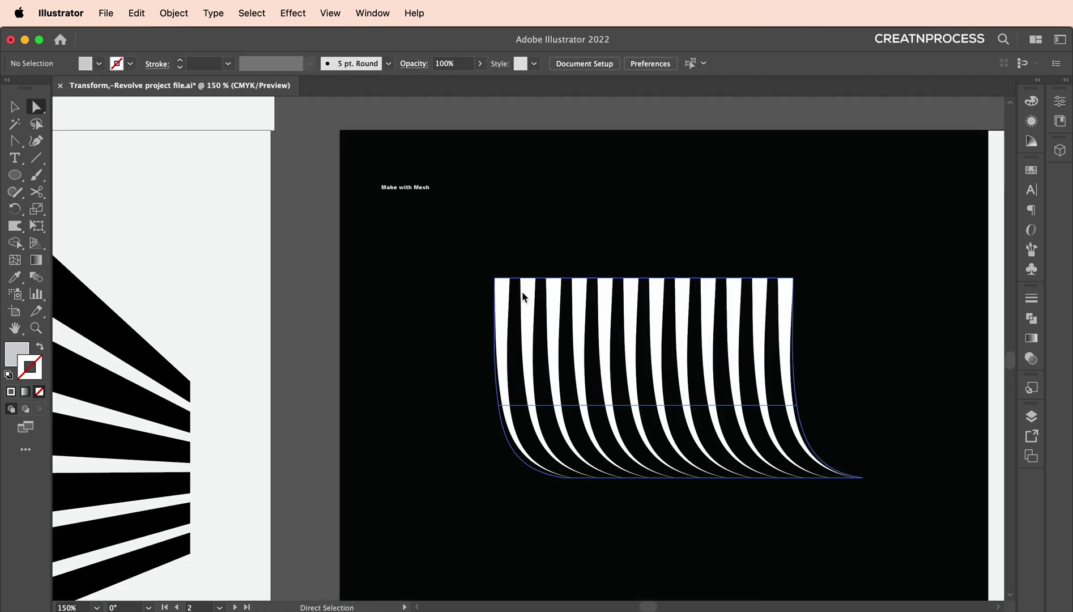
pyautogui.click(495, 278)
pyautogui.keyDown('shift'); pyautogui.click(792, 278); pyautogui.keyUp('shift')
pyautogui.moveTo(792, 278); pyautogui.dragTo(789, 278)
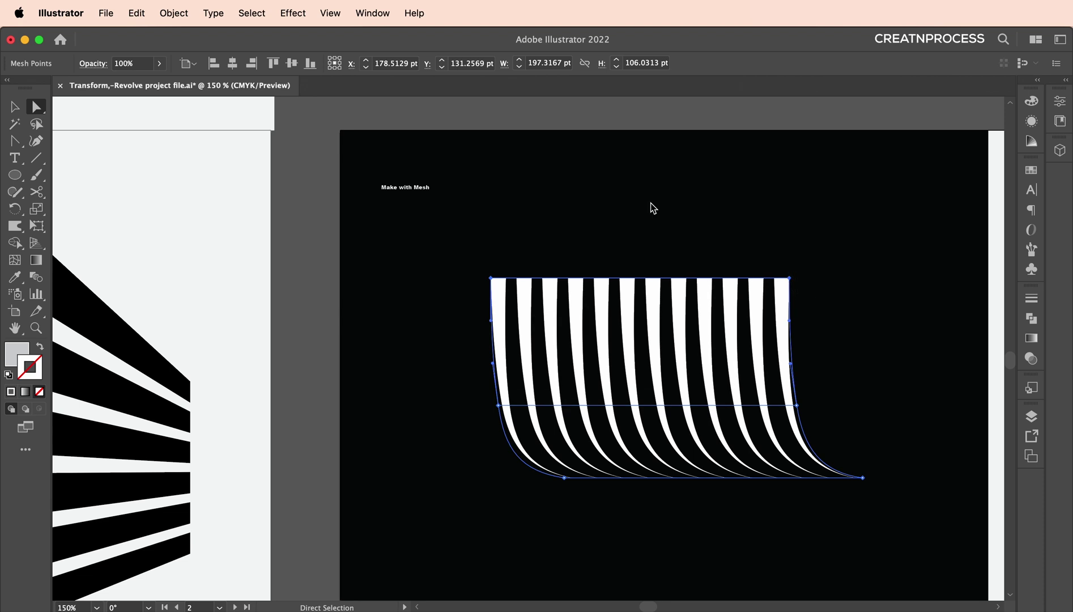
# Step: Duplicate the whole curved envelope and place the copy below the original on the black page
pyautogui.click(14, 106)
pyautogui.click(533, 271)
pyautogui.scroll(-4, 533, 271)
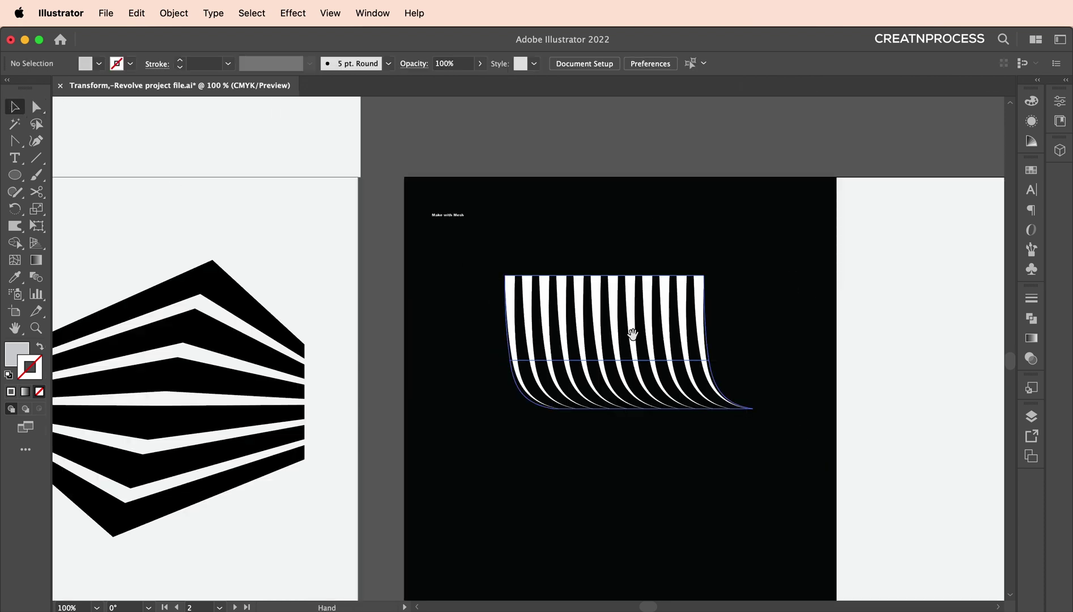
pyautogui.press('alt')
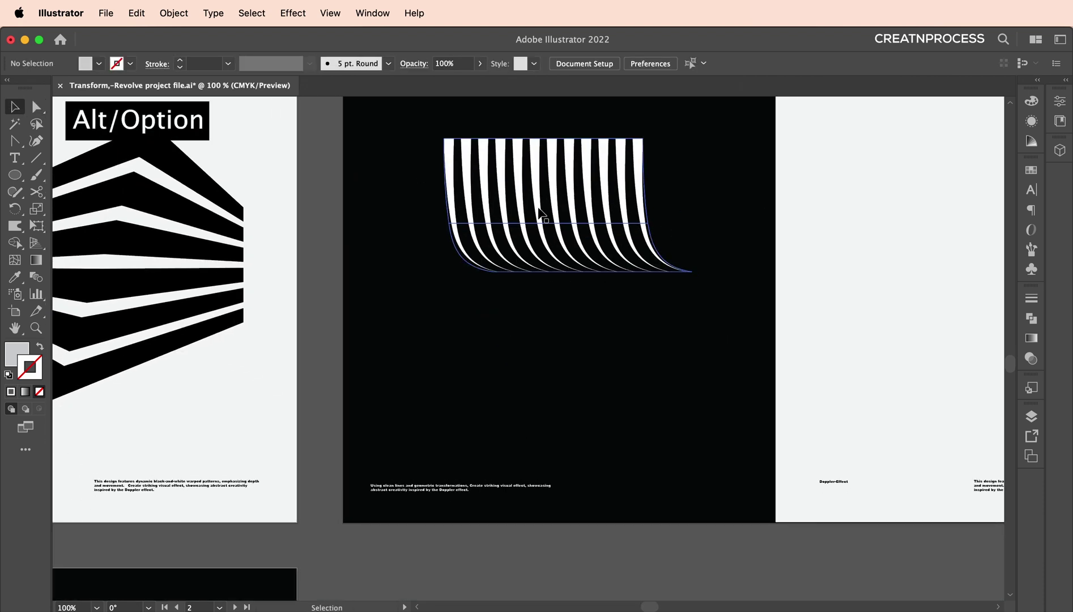
pyautogui.moveTo(539, 215); pyautogui.dragTo(569, 364)
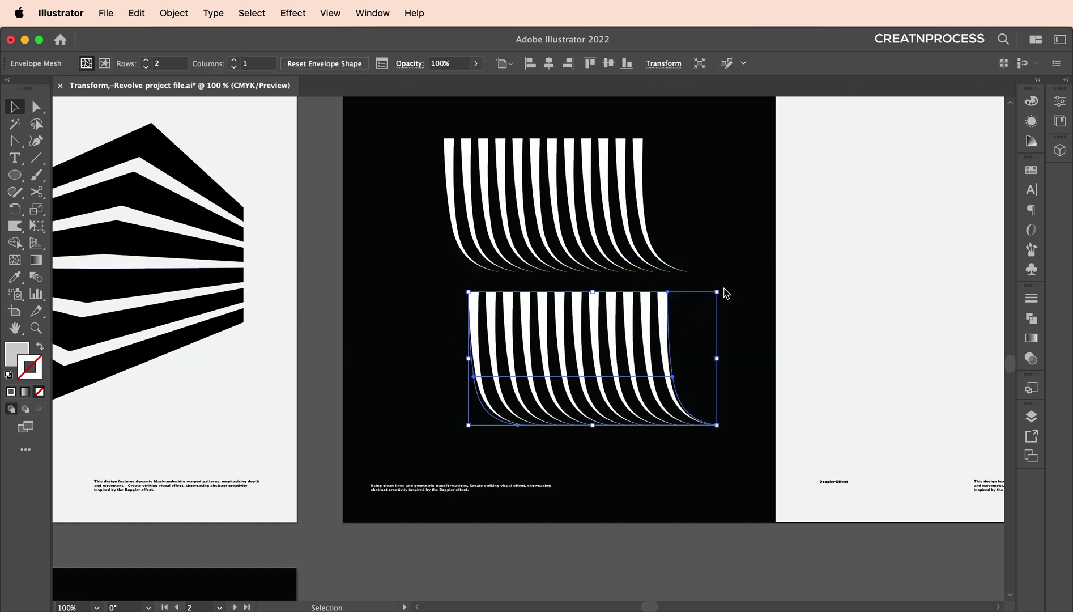
# Step: Rotate the duplicated envelope 180° so its thin tips point up toward the original
pyautogui.scroll(3, 722, 290)
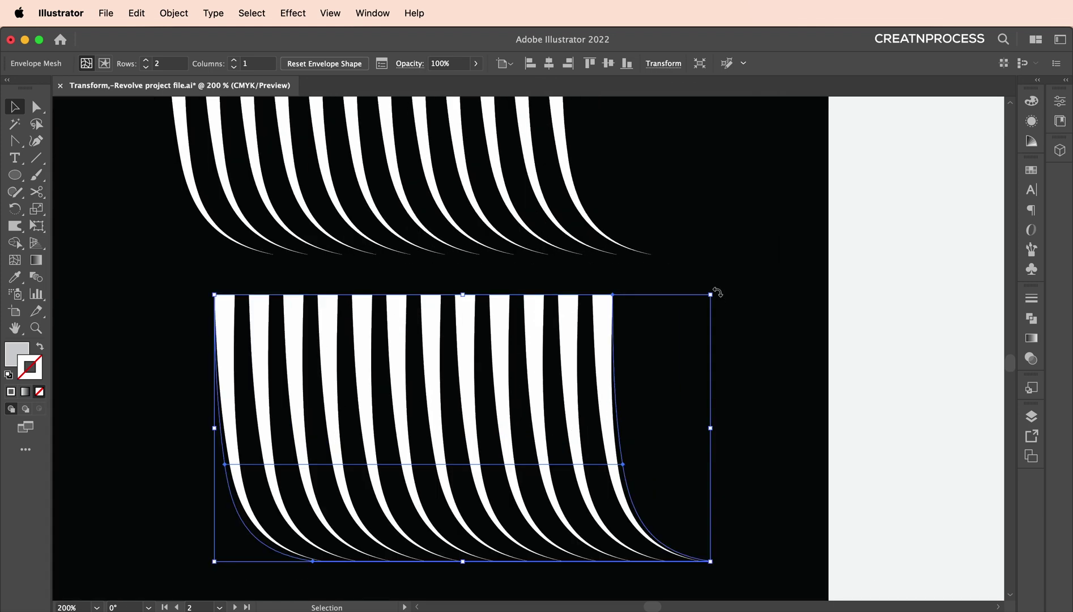
pyautogui.moveTo(718, 292); pyautogui.dragTo(315, 467)
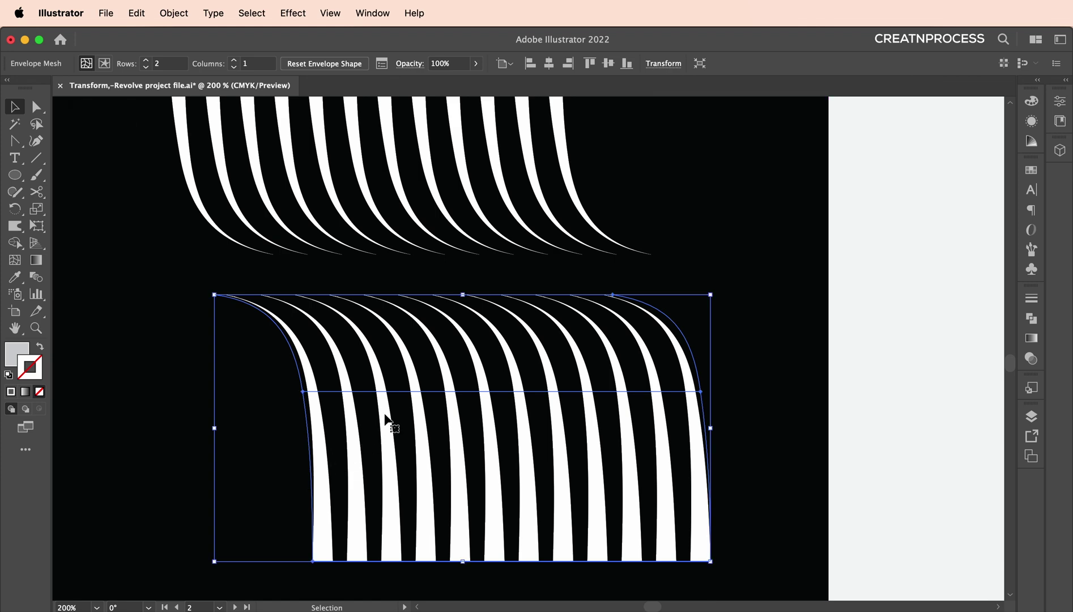
pyautogui.scroll(-3, 386, 420)
pyautogui.scroll(1, 436, 379)
pyautogui.scroll(1, 459, 405)
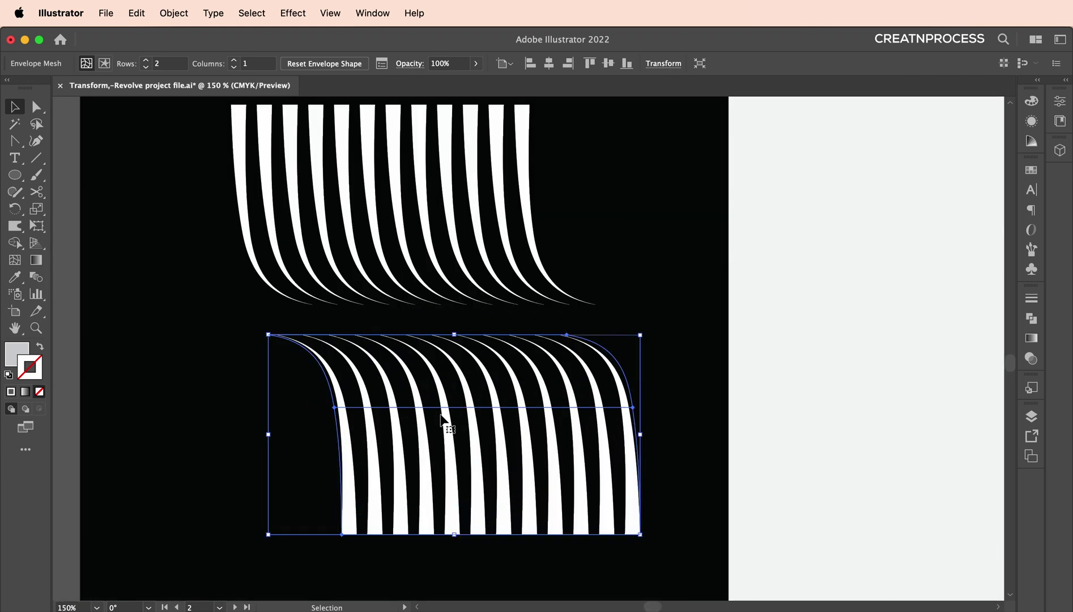
# Step: Move the rotated copy up against the original so the thin stripe tips meet in a continuous S-curve
pyautogui.moveTo(442, 415); pyautogui.dragTo(445, 388)
pyautogui.scroll(4, 623, 323)
pyautogui.moveTo(549, 435); pyautogui.dragTo(629, 365)
pyautogui.scroll(-6, 558, 429)
pyautogui.scroll(1, 629, 365)
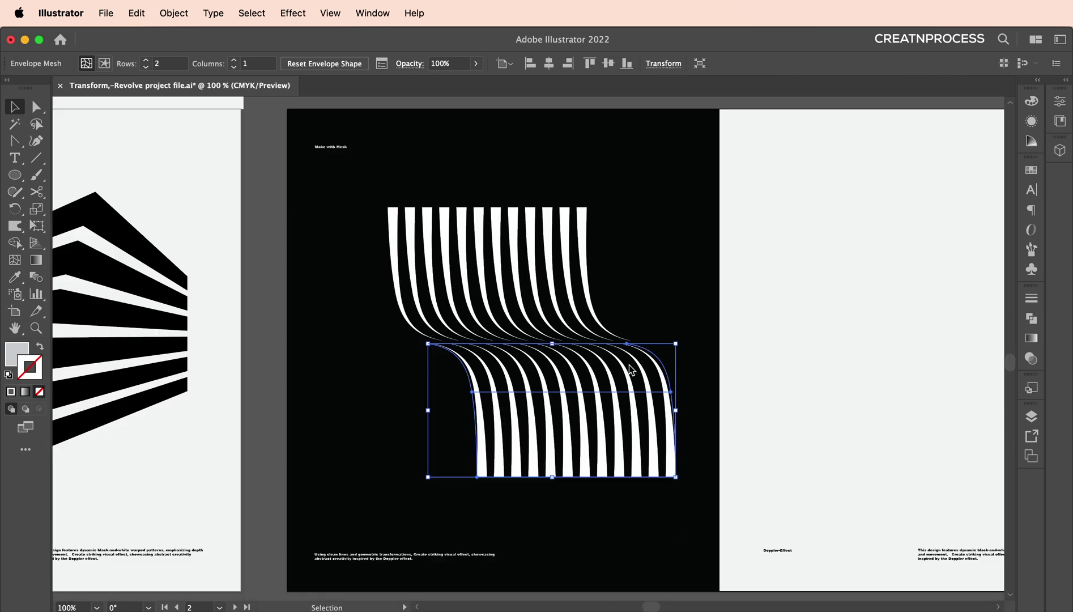
# Step: Select both envelopes and move them together to the left to centre them on the black page
pyautogui.click(660, 237)
pyautogui.scroll(-2, 640, 290)
pyautogui.moveTo(623, 310); pyautogui.dragTo(664, 276)
pyautogui.click(664, 277)
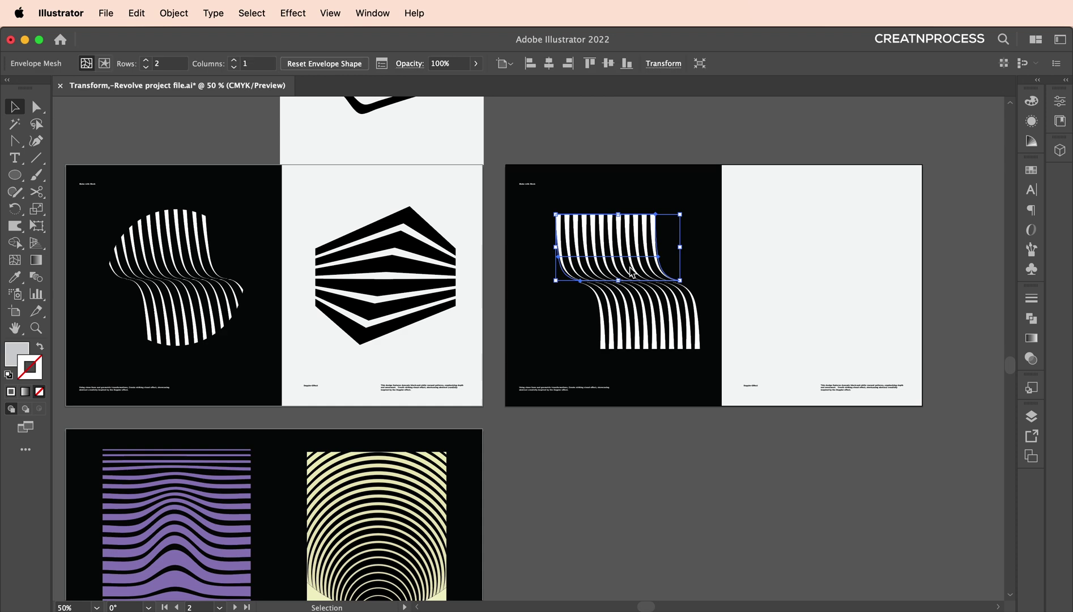
pyautogui.keyDown('shift'); pyautogui.click(669, 324); pyautogui.keyUp('shift')
pyautogui.moveTo(669, 326); pyautogui.dragTo(651, 330)
pyautogui.scroll(1, 649, 323)
pyautogui.hscroll(3, 650, 328)
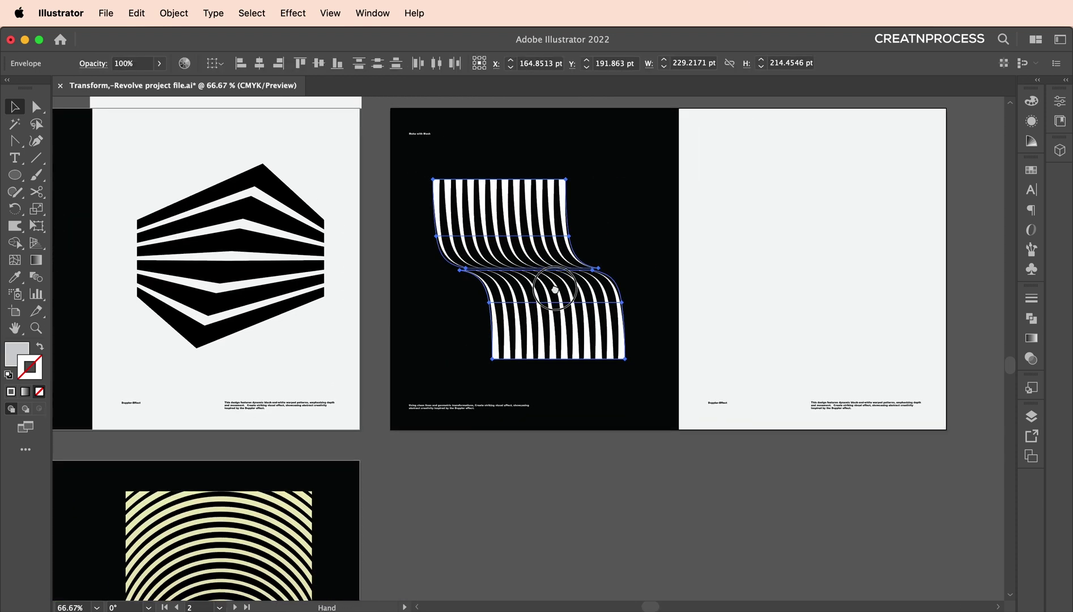
# Step: Draw a light grey circle with the Ellipse tool beside the stripes, overlapping the edge of the light page
pyautogui.moveTo(20, 181); pyautogui.dragTo(75, 214)
pyautogui.moveTo(636, 223); pyautogui.dragTo(757, 256)
pyautogui.press('v')
# Step: Group the upper and lower striped envelopes
pyautogui.click(592, 254)
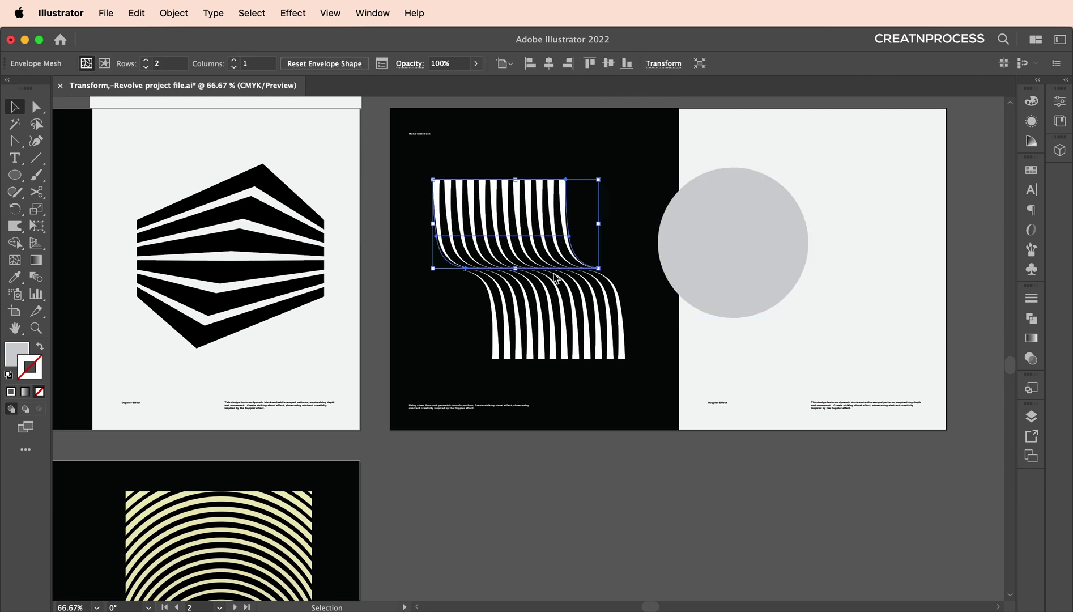
pyautogui.keyDown('shift'); pyautogui.click(570, 311); pyautogui.keyUp('shift')
pyautogui.press('super+g')
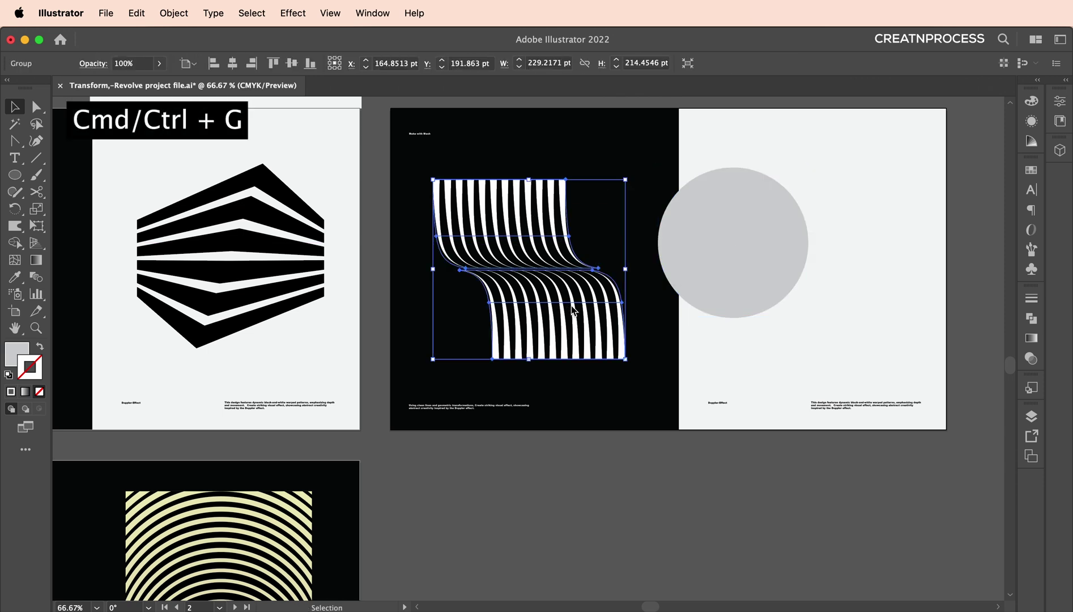
# Step: Place the circle over the stripe group and enlarge it proportionally to about 196 pt in diameter
pyautogui.moveTo(751, 257); pyautogui.dragTo(552, 273)
pyautogui.press('shift')
pyautogui.moveTo(462, 264); pyautogui.dragTo(443, 264)
pyautogui.moveTo(561, 266); pyautogui.dragTo(562, 271)
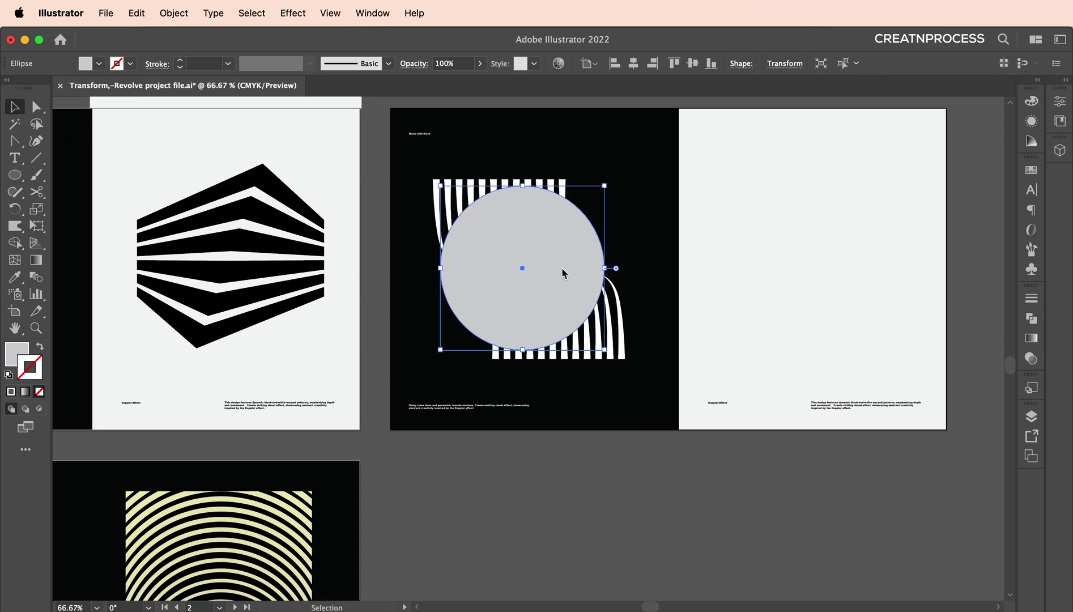
# Step: Make a clipping mask from the circle and the stripe group beneath it
pyautogui.keyDown('shift'); pyautogui.click(555, 202); pyautogui.keyUp('shift')
pyautogui.click(557, 160)
pyautogui.click(559, 189)
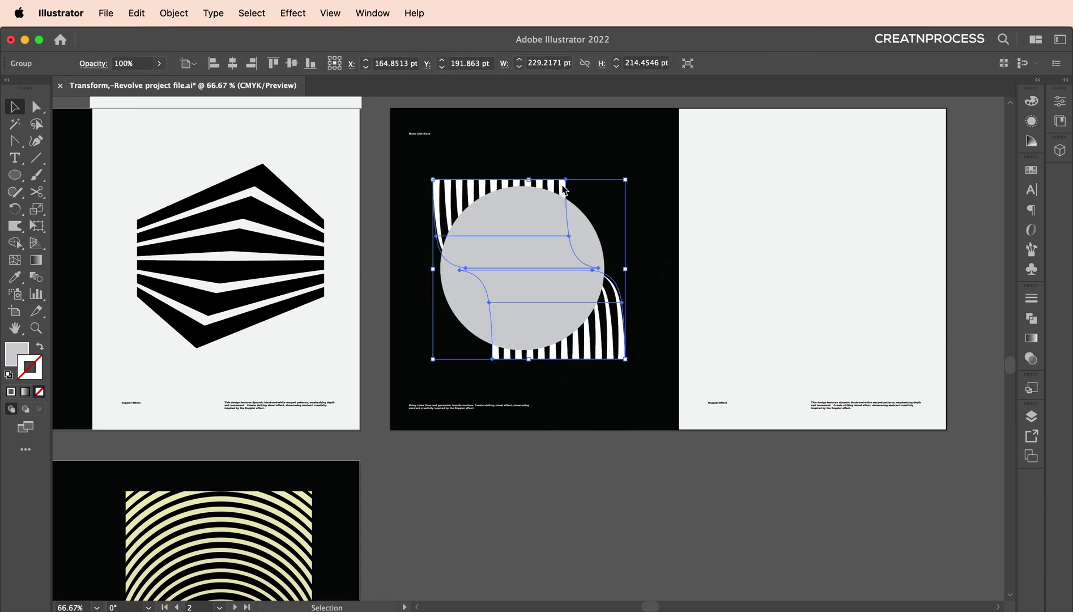
pyautogui.keyDown('shift'); pyautogui.click(552, 208); pyautogui.keyUp('shift')
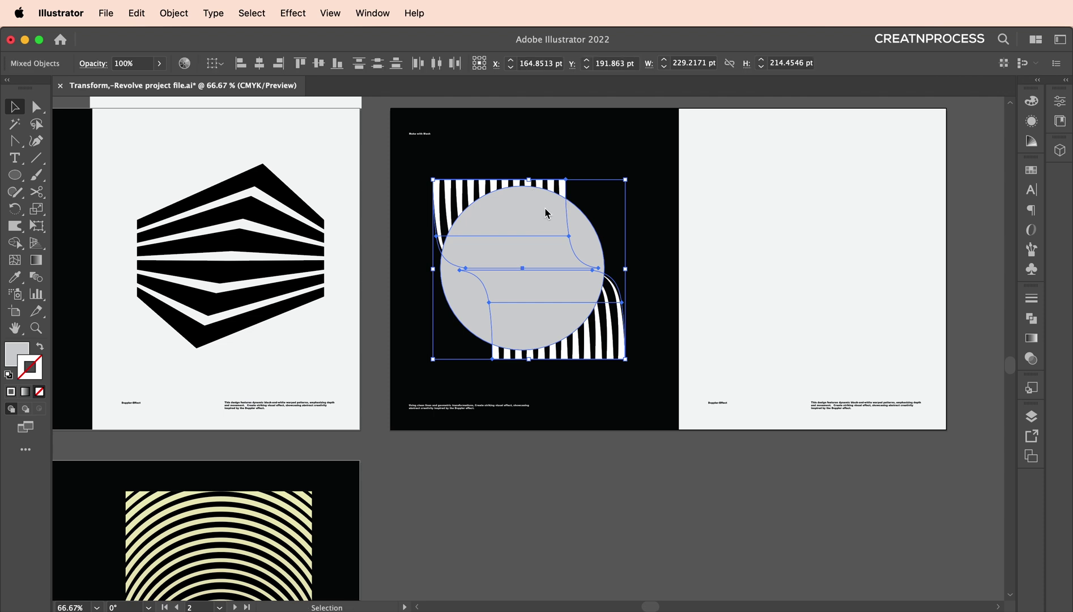
pyautogui.rightClick(545, 212)
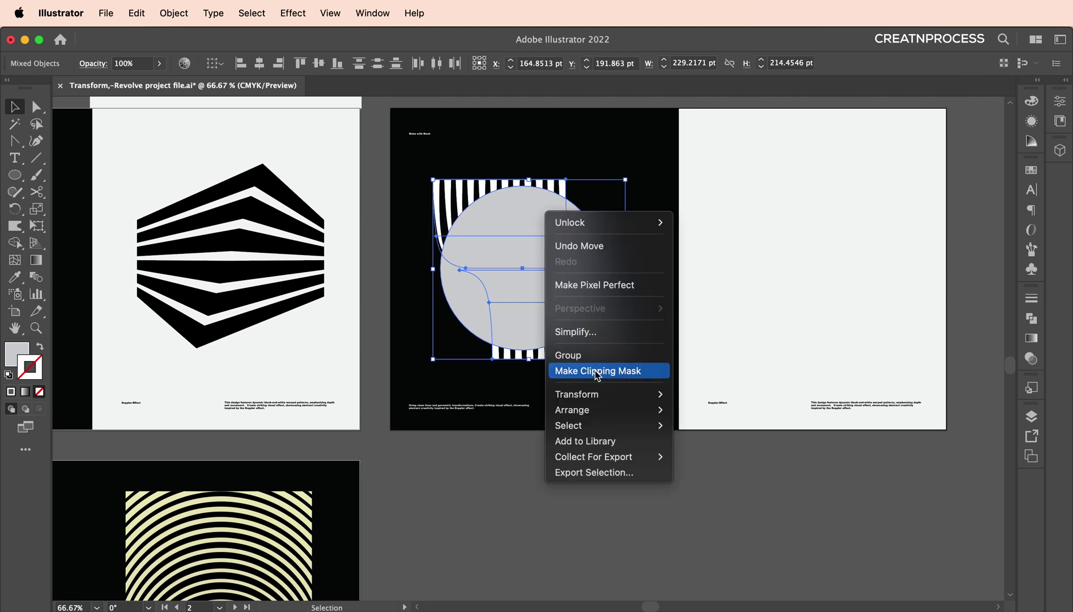
pyautogui.click(598, 371)
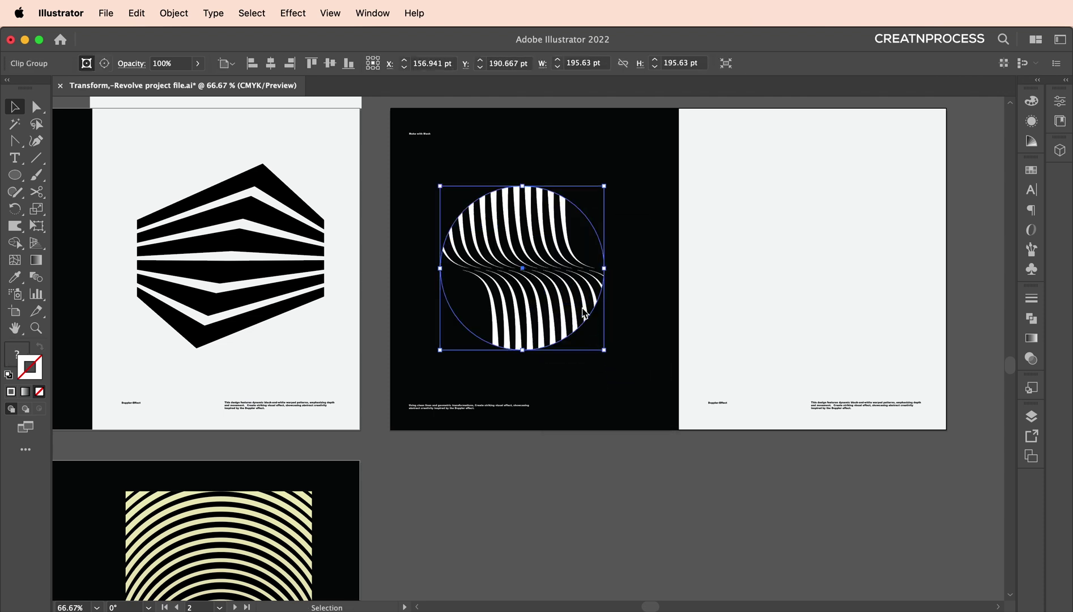
# Step: Isolate the clip group, centre the stripe group horizontally within the circle, scale it to about 231 pt wide, and exit isolation
pyautogui.press('super+equal')
pyautogui.press('super+equal')
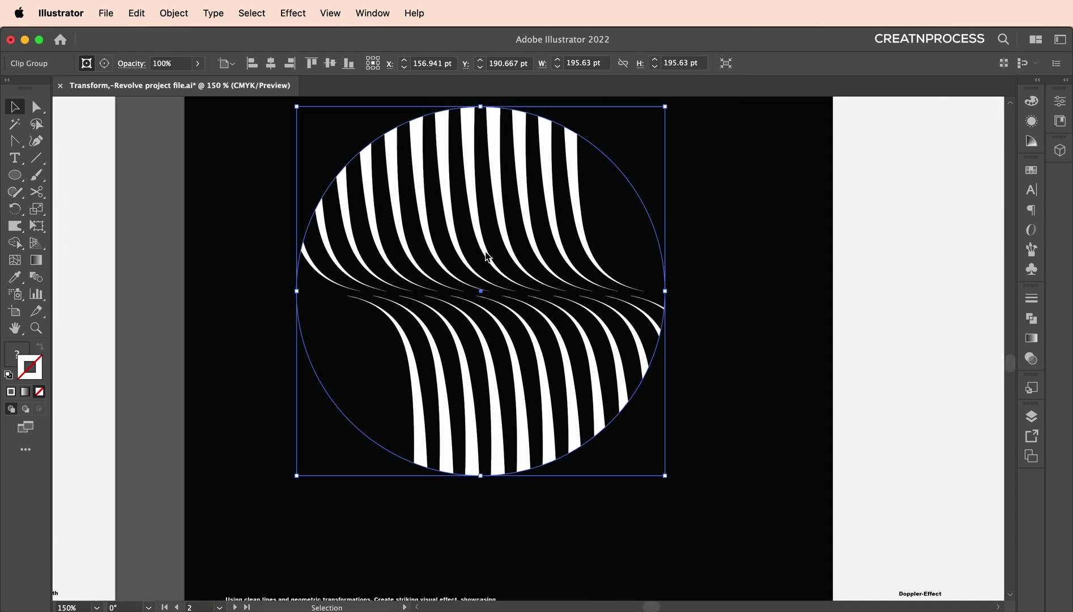
pyautogui.doubleClick(487, 256)
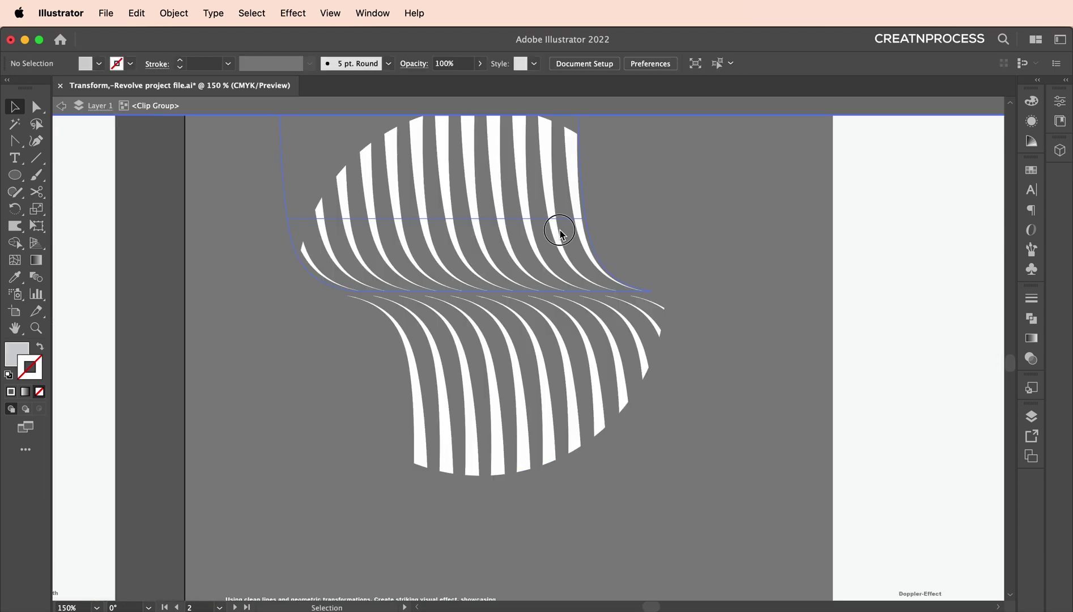
pyautogui.moveTo(545, 281)
pyautogui.mouseDown()
pyautogui.moveTo(522, 292)
pyautogui.moveTo(532, 303)
pyautogui.moveTo(530, 293)
pyautogui.mouseUp()
pyautogui.press('super+minus')
pyautogui.press('super+minus')
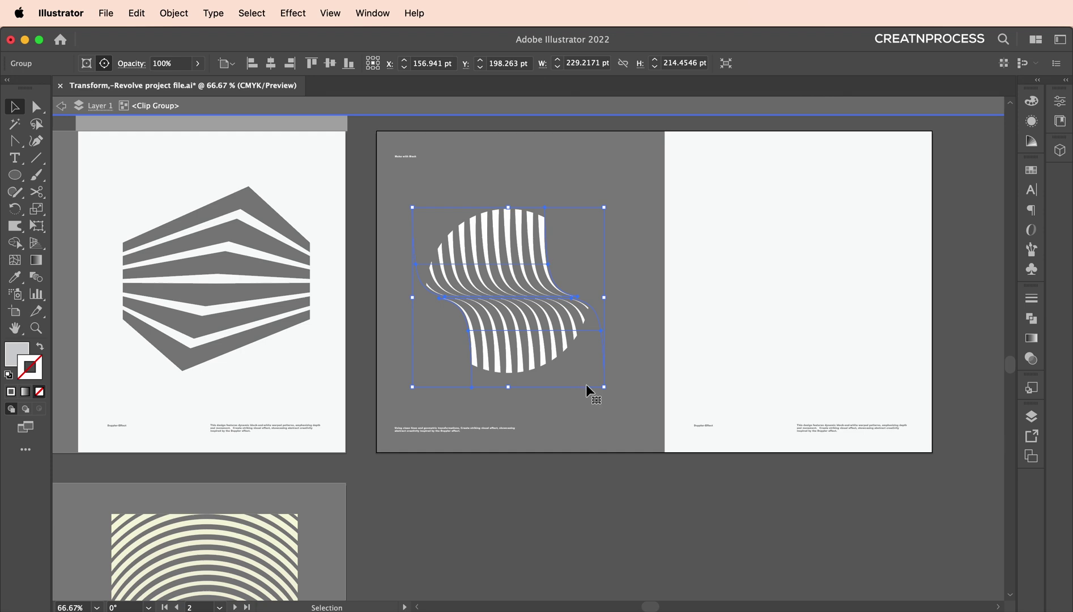
pyautogui.moveTo(604, 389); pyautogui.dragTo(593, 378)
pyautogui.moveTo(541, 332); pyautogui.dragTo(612, 353)
pyautogui.doubleClick(644, 301)
# Step: Move the clipped artwork to the middle of the black page, vertically aligned with the artwork on the neighbouring artboard
pyautogui.press('super+minus')
pyautogui.press('super+minus')
pyautogui.moveTo(586, 333); pyautogui.dragTo(583, 332)
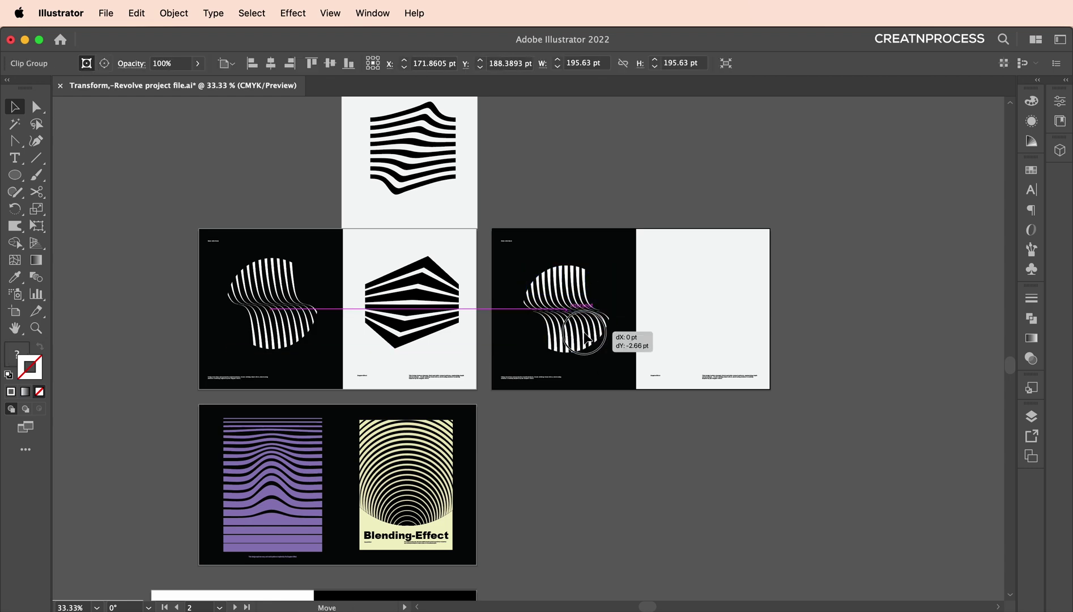
pyautogui.click(615, 194)
pyautogui.scroll(1, 575, 274)
# Step: Check the stripe group's placement inside the clipping mask in isolation mode
pyautogui.moveTo(536, 301); pyautogui.dragTo(580, 268)
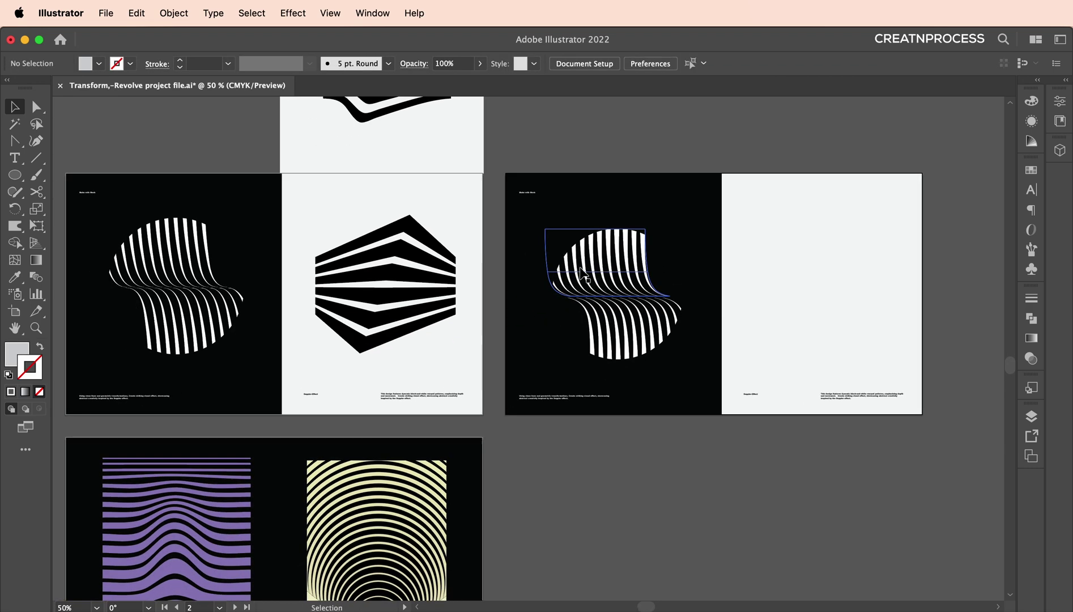
pyautogui.doubleClick(651, 271)
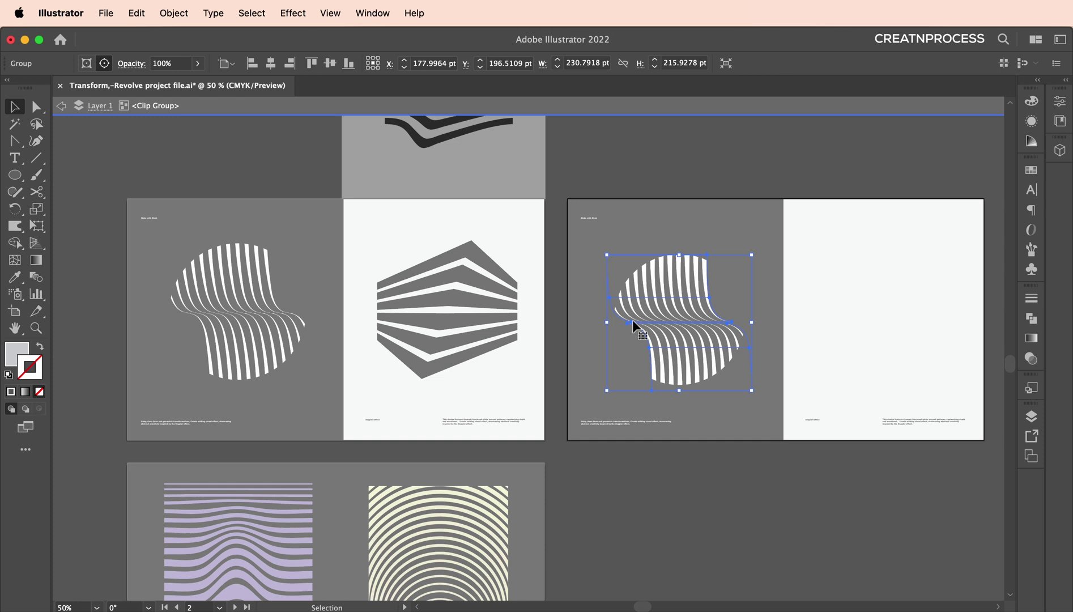
pyautogui.press('Escape')
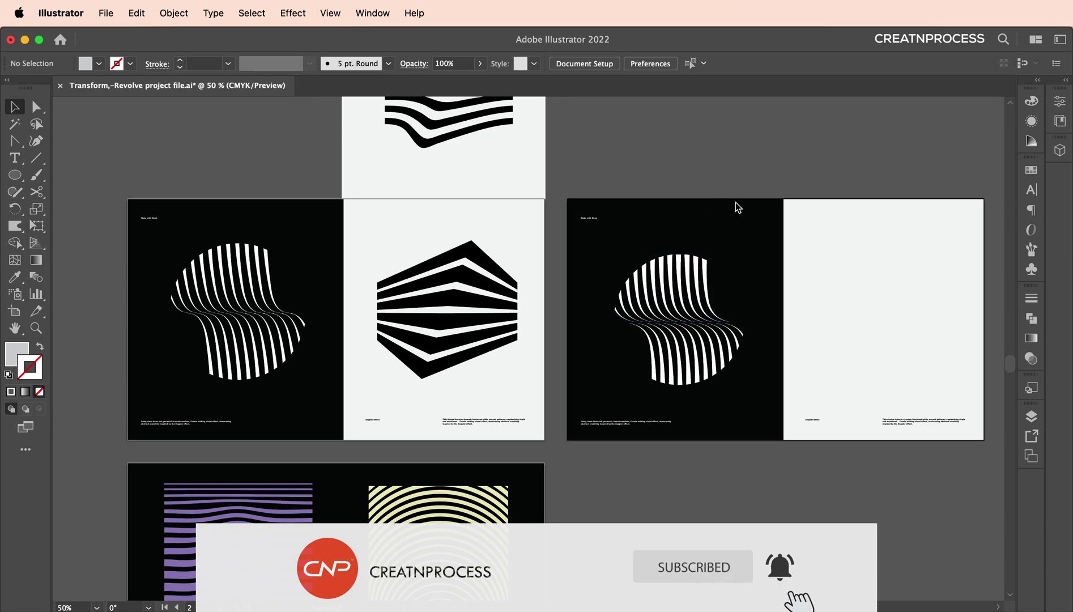
# Step: Examine the black hexagonal stripe artwork on the neighbouring artboard's light page as the next reference
pyautogui.moveTo(475, 244); pyautogui.dragTo(589, 307)
pyautogui.press('super+plus')
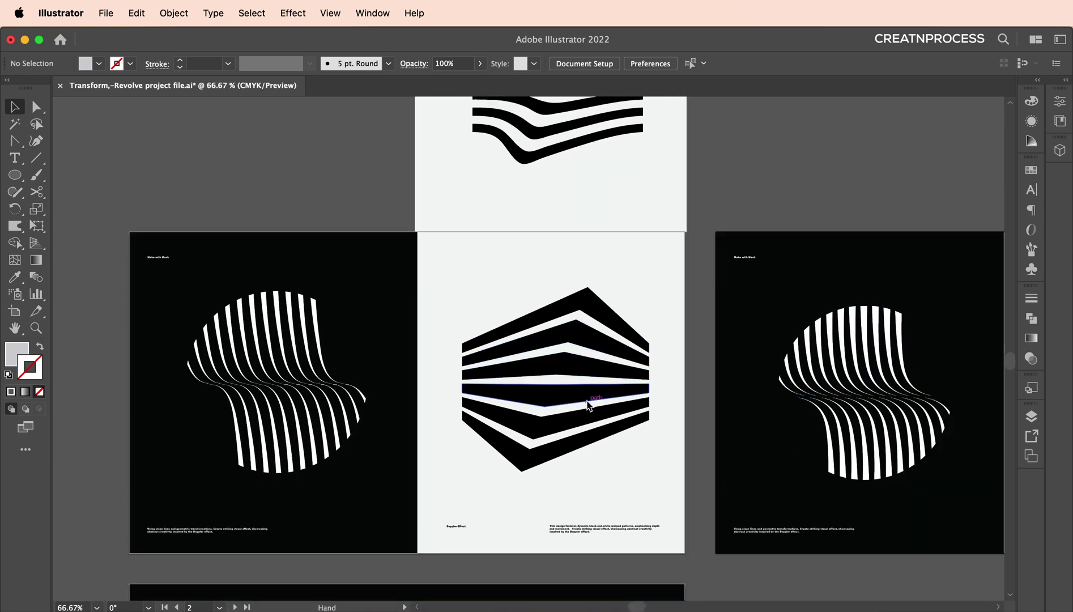
pyautogui.moveTo(587, 405); pyautogui.dragTo(572, 310)
pyautogui.scroll(1, 574, 314)
pyautogui.scroll(1, 573, 310)
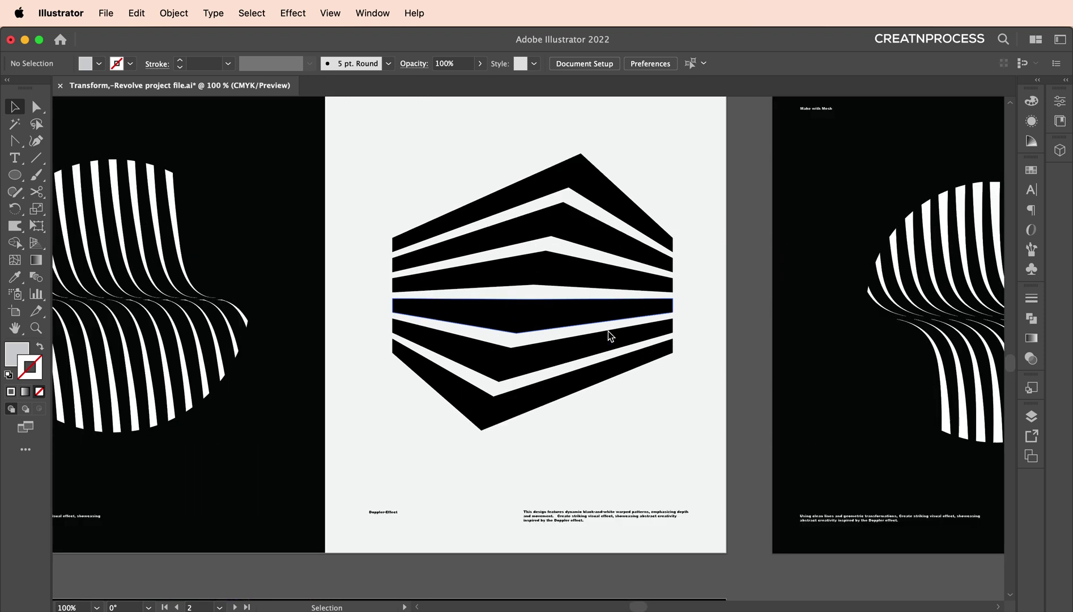
pyautogui.moveTo(628, 332); pyautogui.dragTo(458, 312)
pyautogui.scroll(-1, 517, 322)
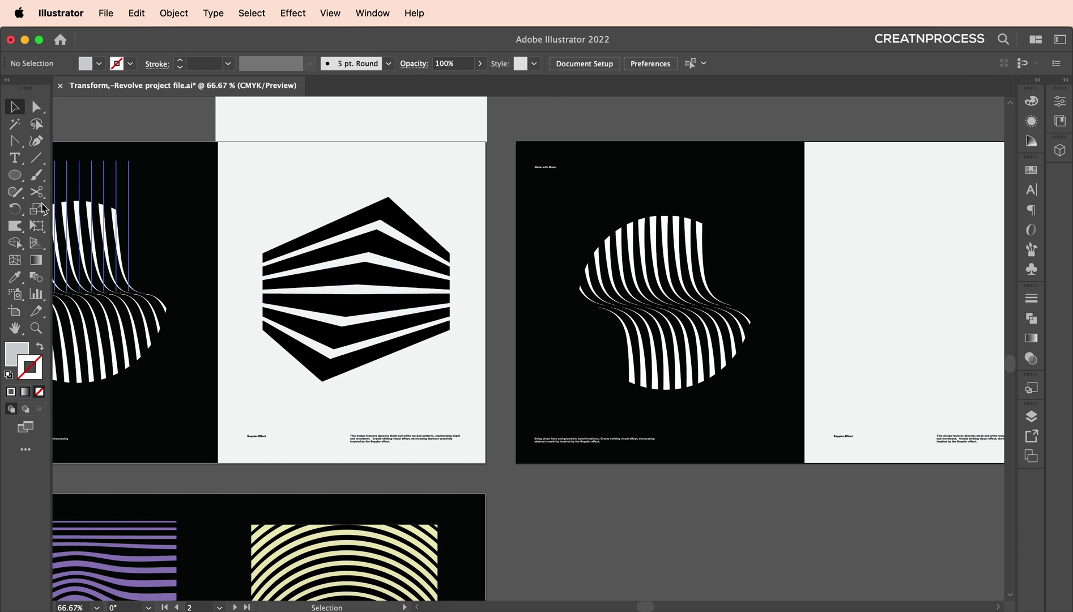
# Step: Draw a thin horizontal rectangle about 217 pt wide in the upper part of the empty light page and fill it black
pyautogui.click(16, 178)
pyautogui.click(86, 175)
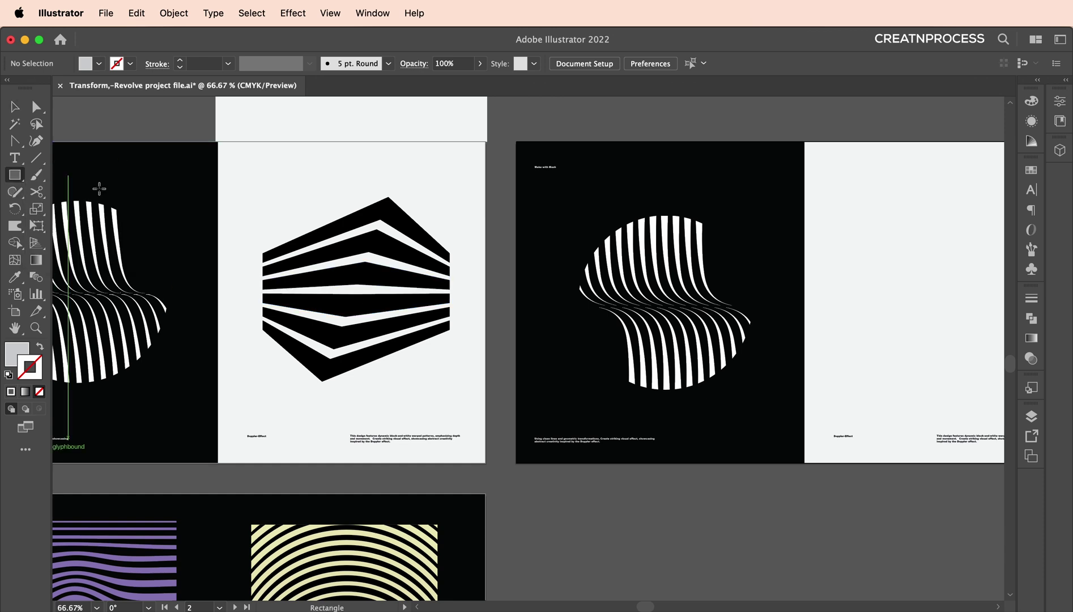
pyautogui.scroll(-1, 447, 307)
pyautogui.hscroll(5, 544, 286)
pyautogui.scroll(2, 492, 255)
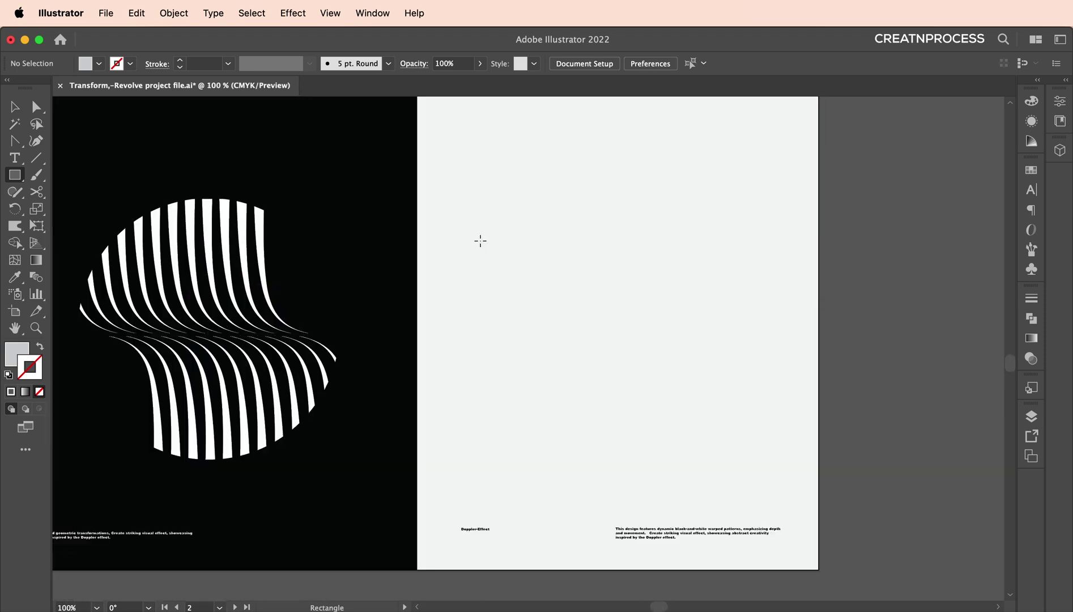
pyautogui.moveTo(479, 239); pyautogui.dragTo(753, 253)
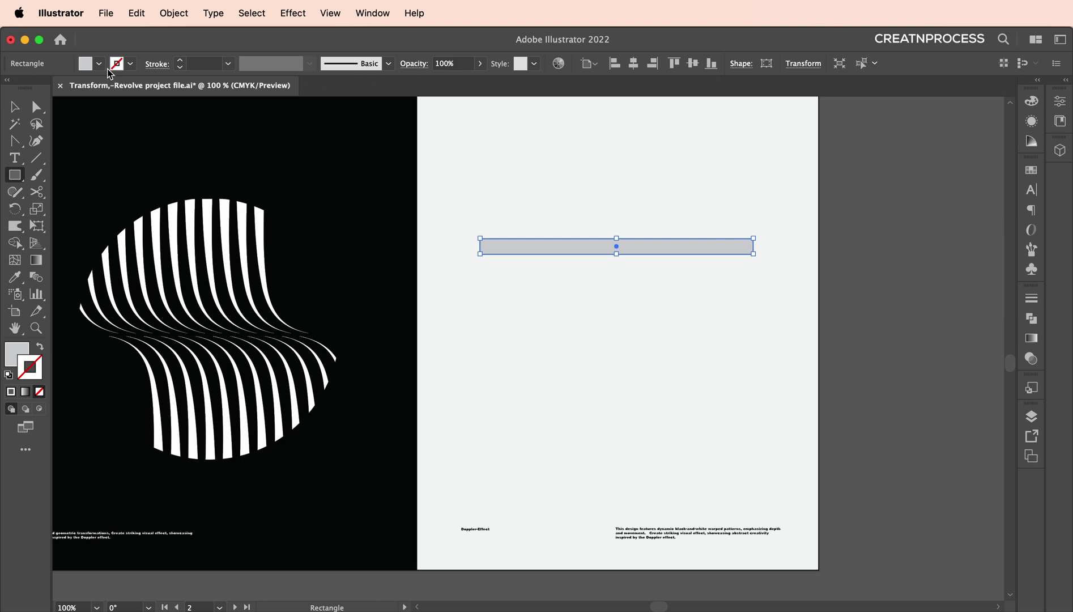
pyautogui.click(100, 64)
pyautogui.click(39, 88)
# Step: Copy the black bar straight down with a small gap and repeat the transformation to build seven evenly spaced bars
pyautogui.click(14, 109)
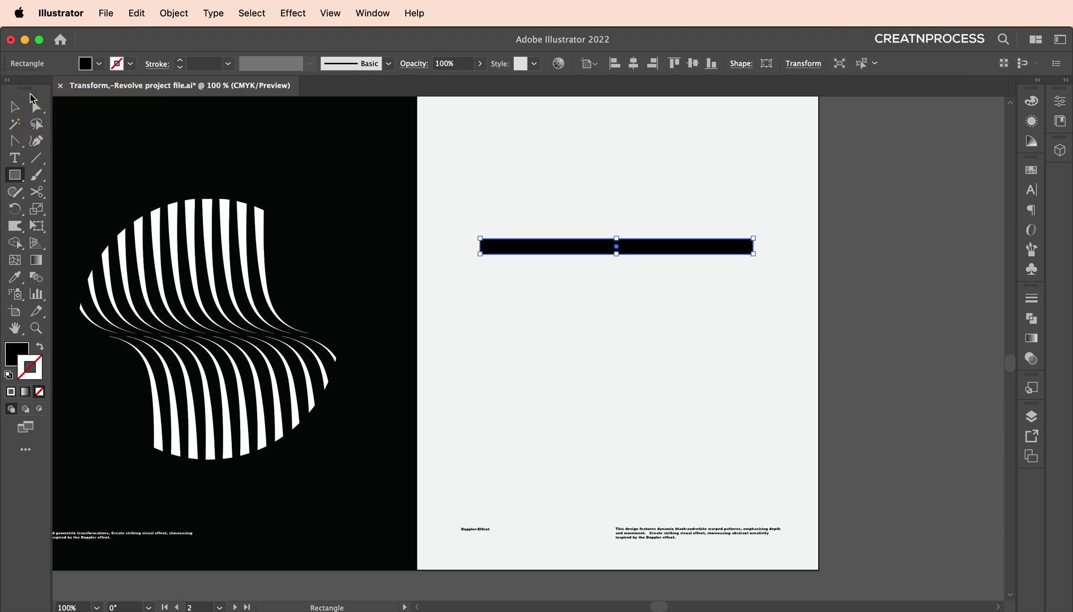
pyautogui.click(14, 109)
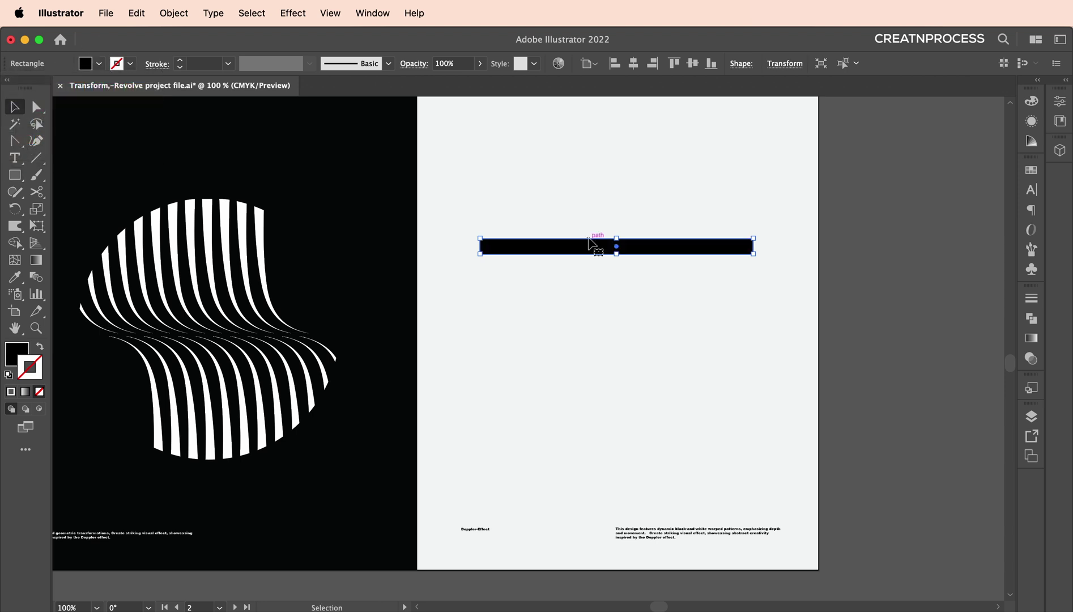
pyautogui.press('alt')
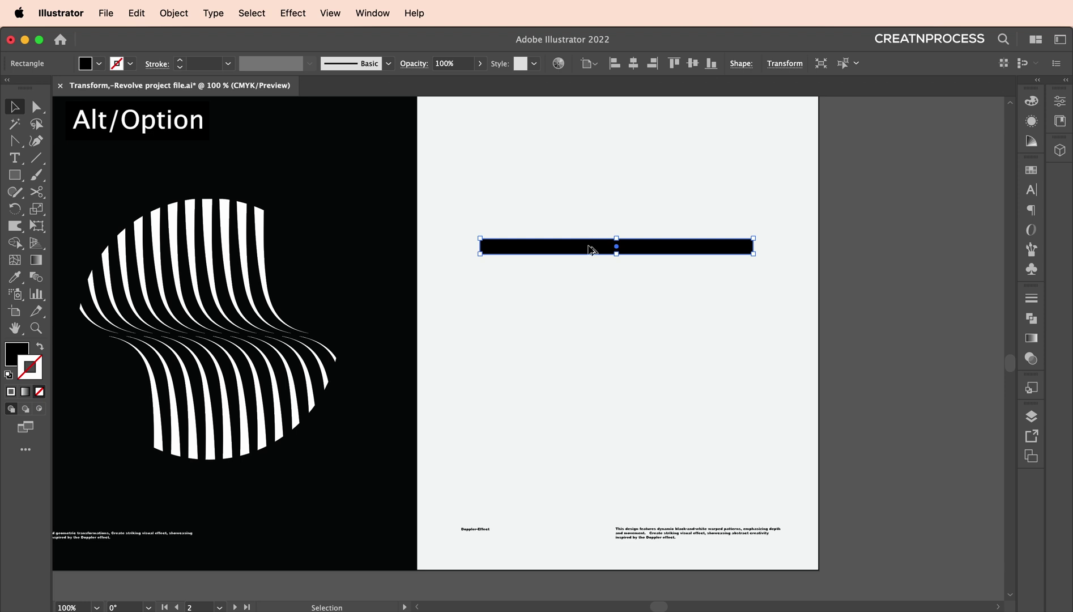
pyautogui.moveTo(588, 249); pyautogui.dragTo(595, 279)
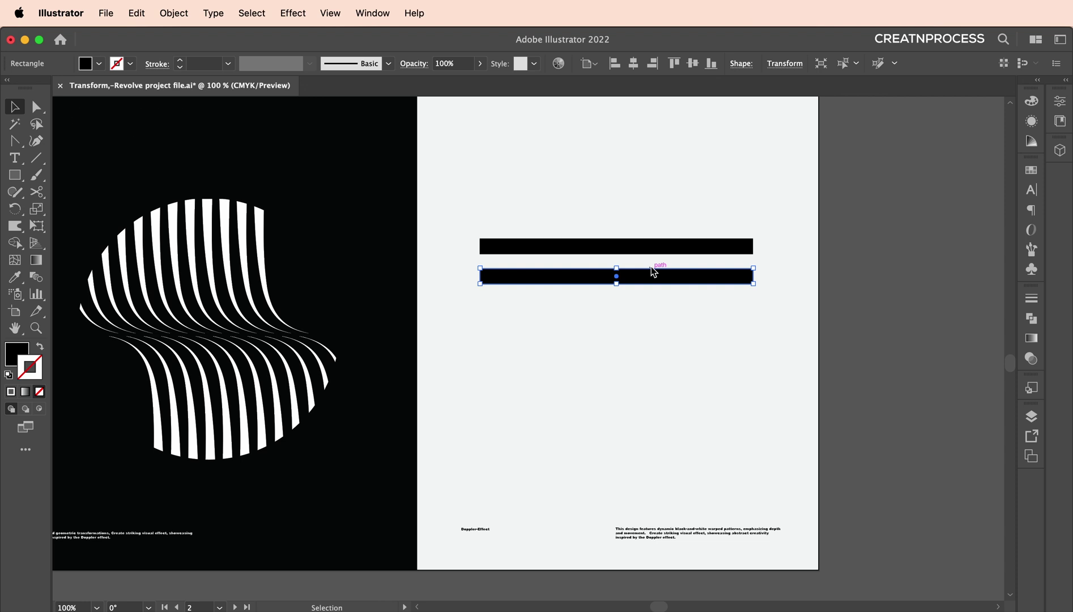
pyautogui.press('super+d')
pyautogui.press('super+d')
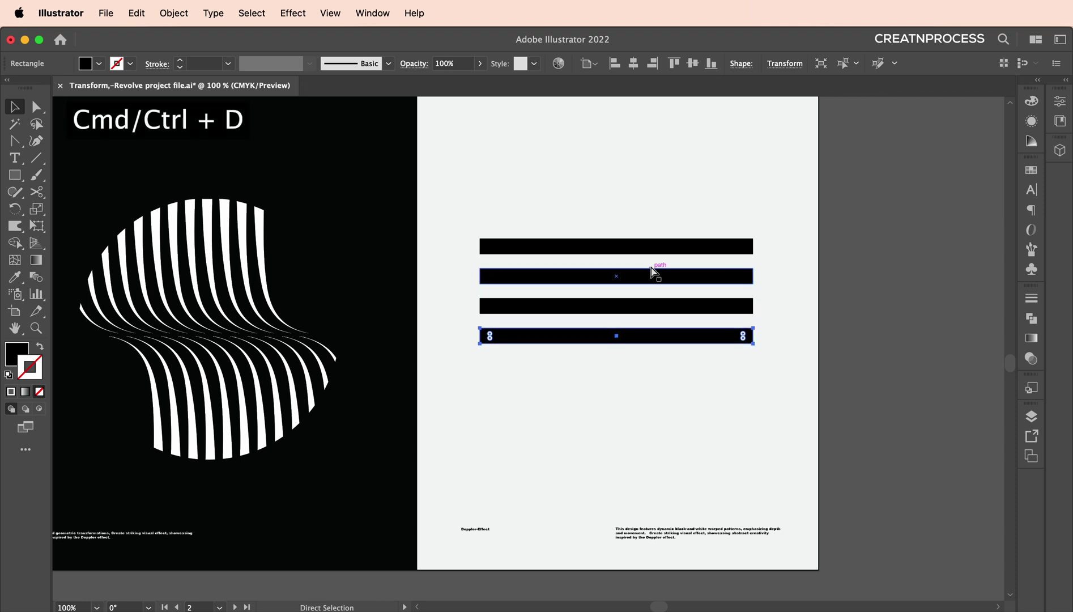
pyautogui.press('super+d')
pyautogui.press('super+d')
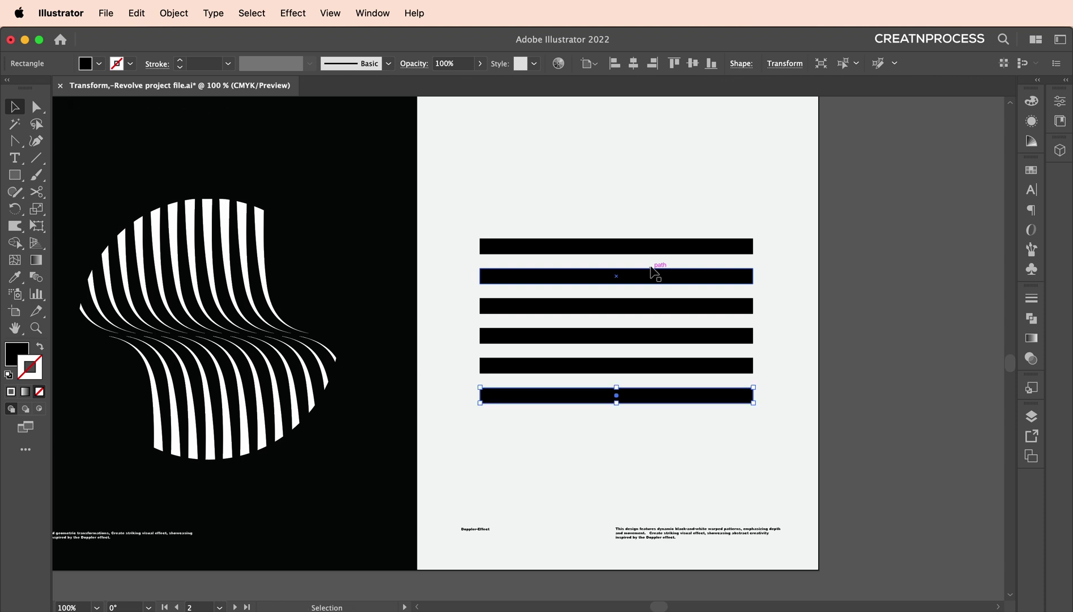
pyautogui.press('super+d')
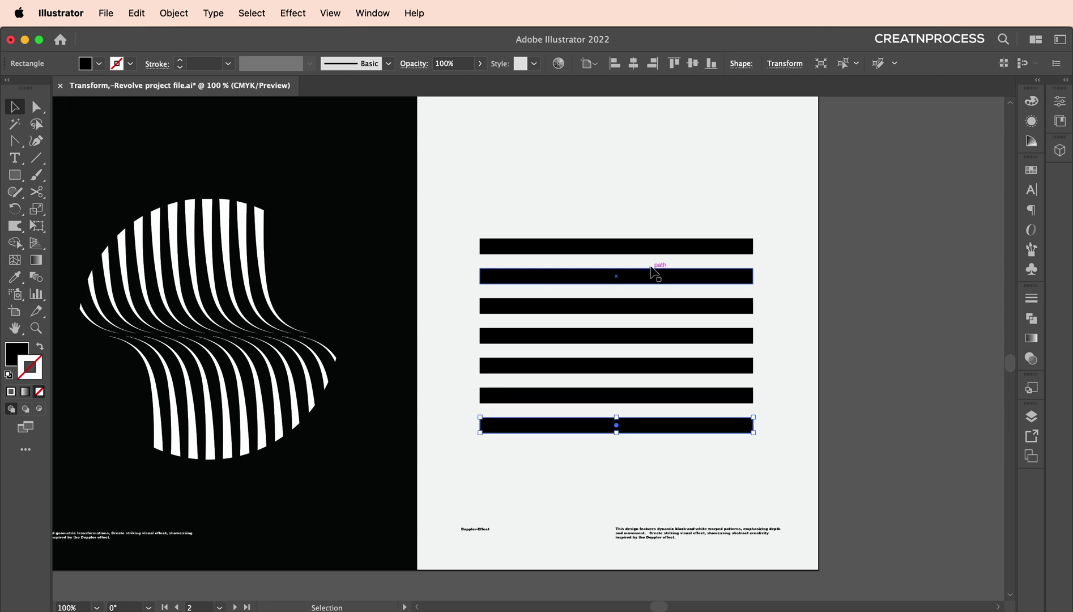
# Step: Move all seven bars together slightly up and to the right on the light page
pyautogui.moveTo(771, 445); pyautogui.dragTo(606, 213)
pyautogui.moveTo(648, 250); pyautogui.dragTo(659, 209)
pyautogui.scroll(-2, 659, 210)
pyautogui.moveTo(468, 258); pyautogui.dragTo(665, 259)
# Step: Check the finished hexagonal reference, then draw a vertical line through the bars' centre, extending past the first and last bar
pyautogui.scroll(1, 465, 274)
pyautogui.hscroll(-2, 476, 249)
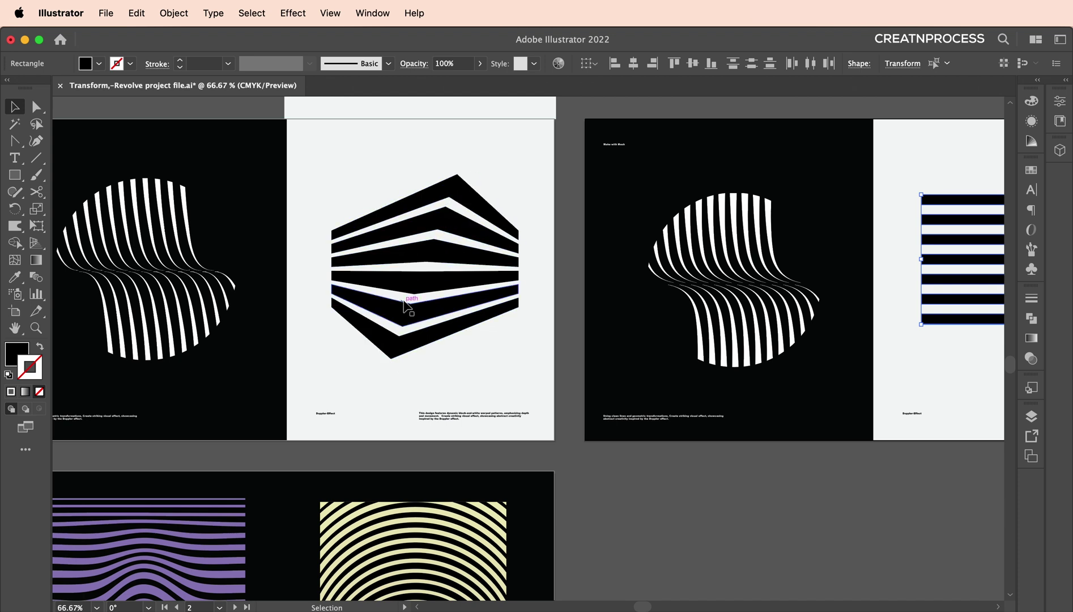
pyautogui.click(396, 359)
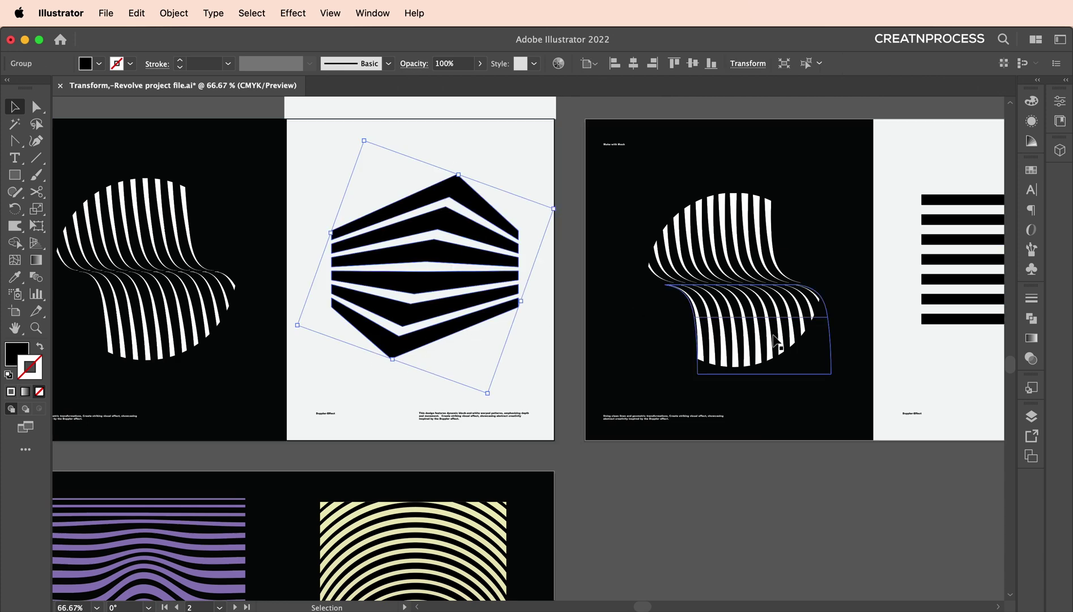
pyautogui.hscroll(10, 777, 340)
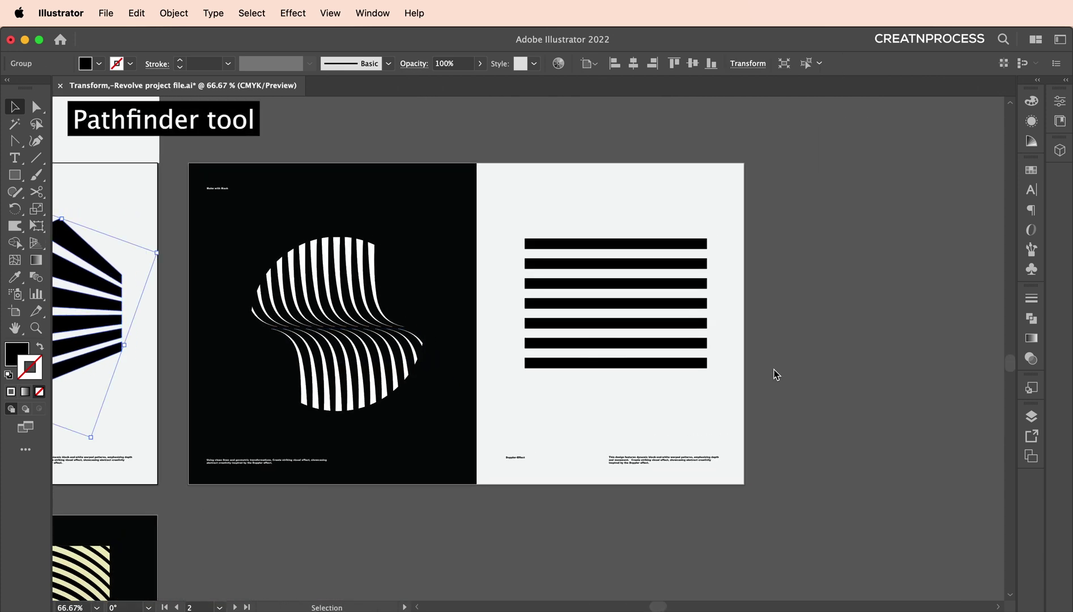
pyautogui.moveTo(610, 222); pyautogui.dragTo(607, 219)
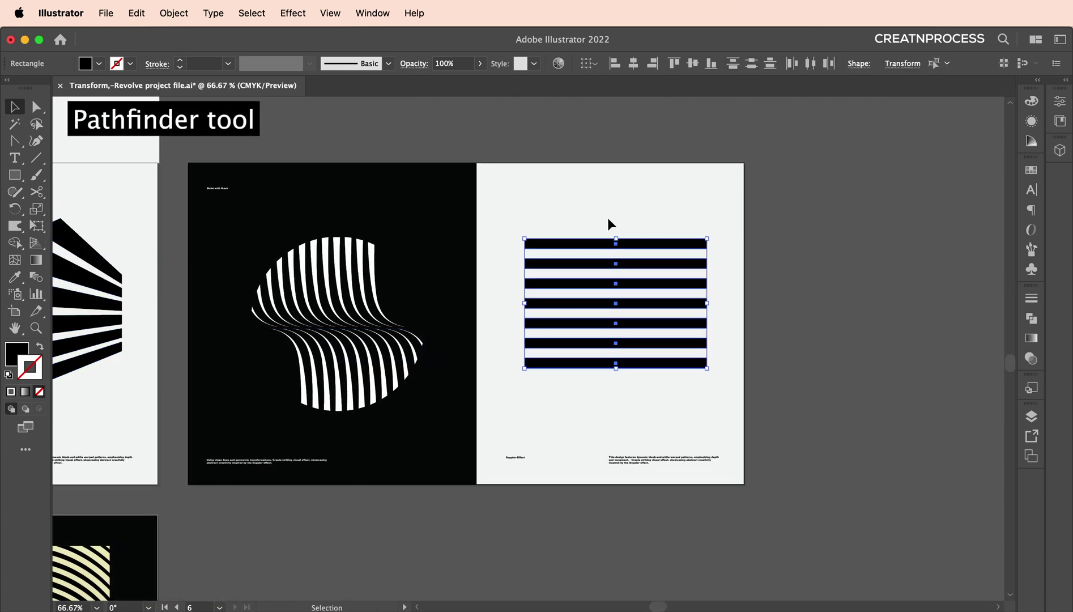
pyautogui.click(36, 160)
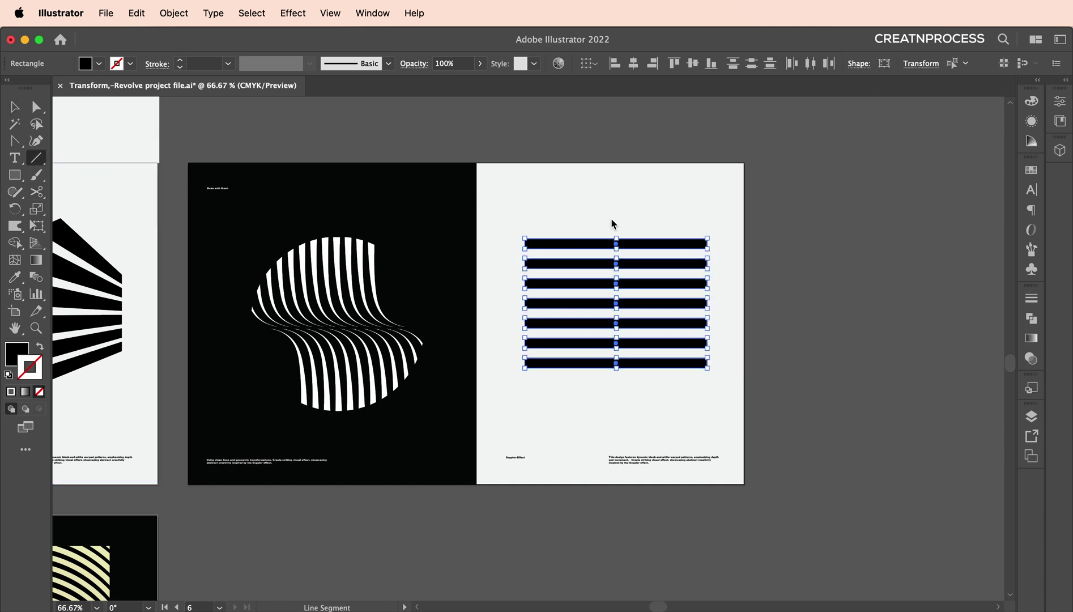
pyautogui.moveTo(616, 218); pyautogui.dragTo(616, 394)
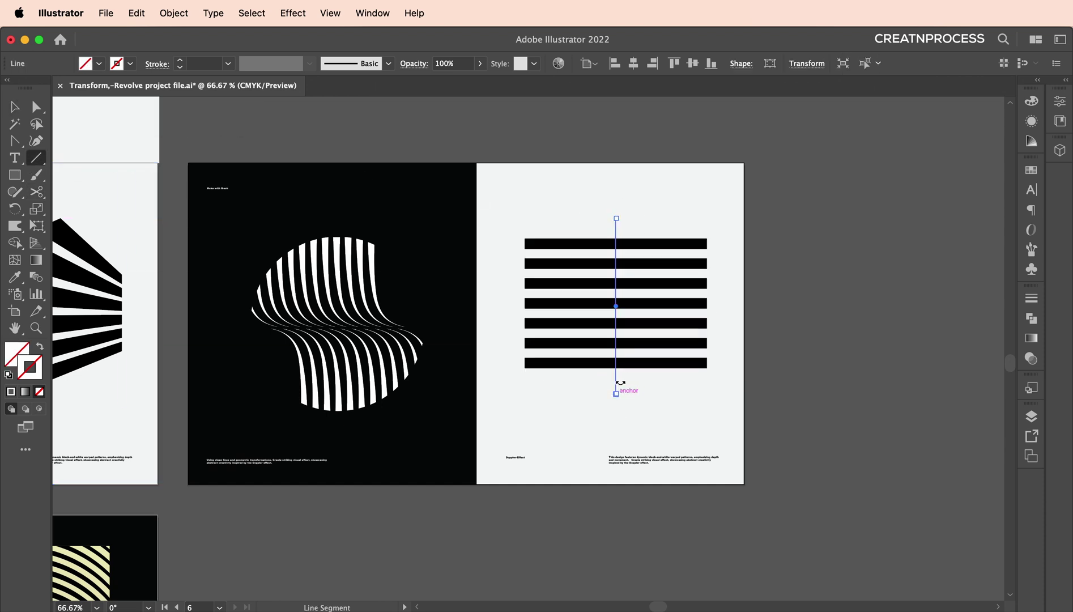
# Step: Split all seven bars along the vertical centre line with the Pathfinder Divide operation
pyautogui.click(15, 107)
pyautogui.moveTo(549, 191); pyautogui.dragTo(698, 401)
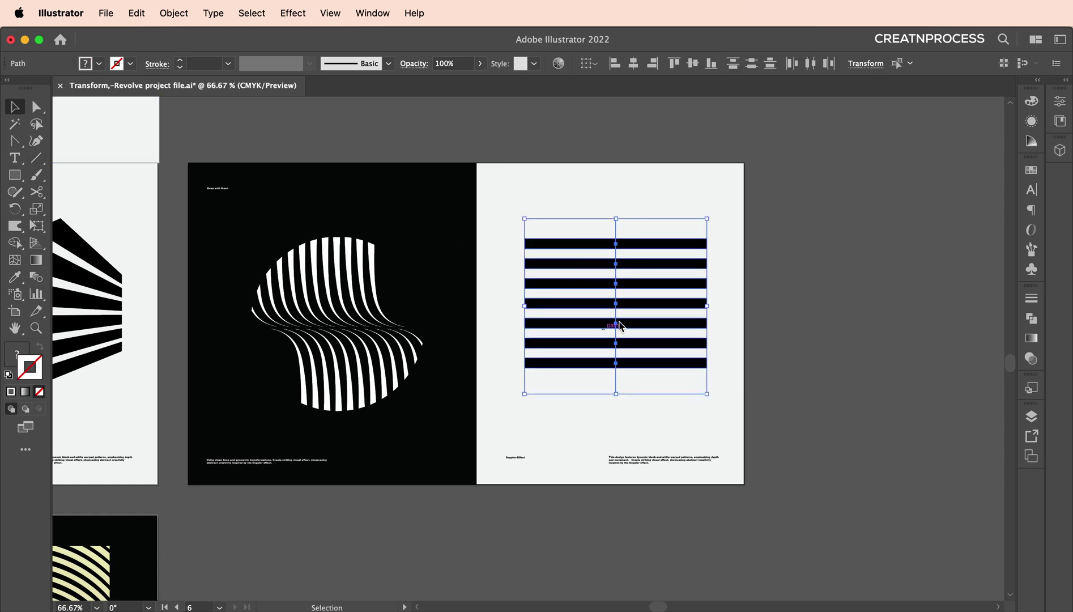
pyautogui.click(1031, 319)
pyautogui.click(1034, 322)
pyautogui.click(371, 13)
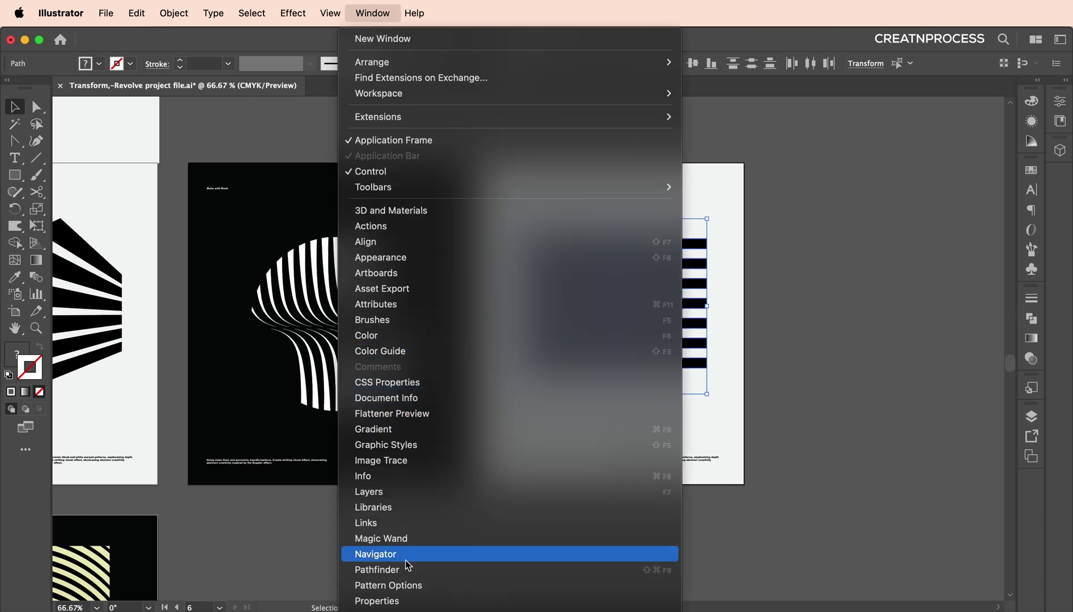
pyautogui.scroll(-5, 411, 550)
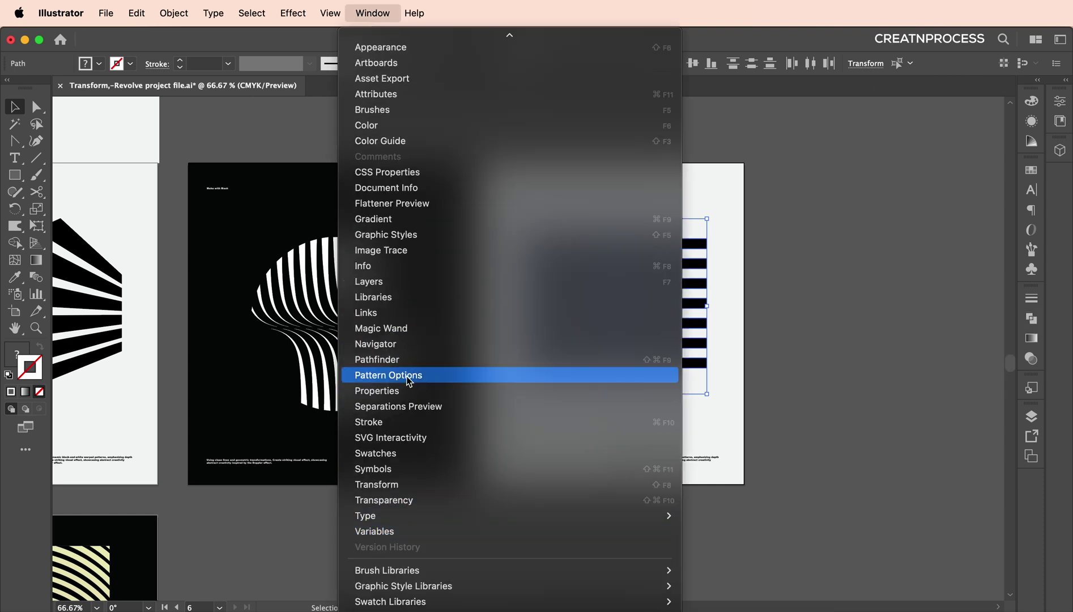
pyautogui.click(410, 360)
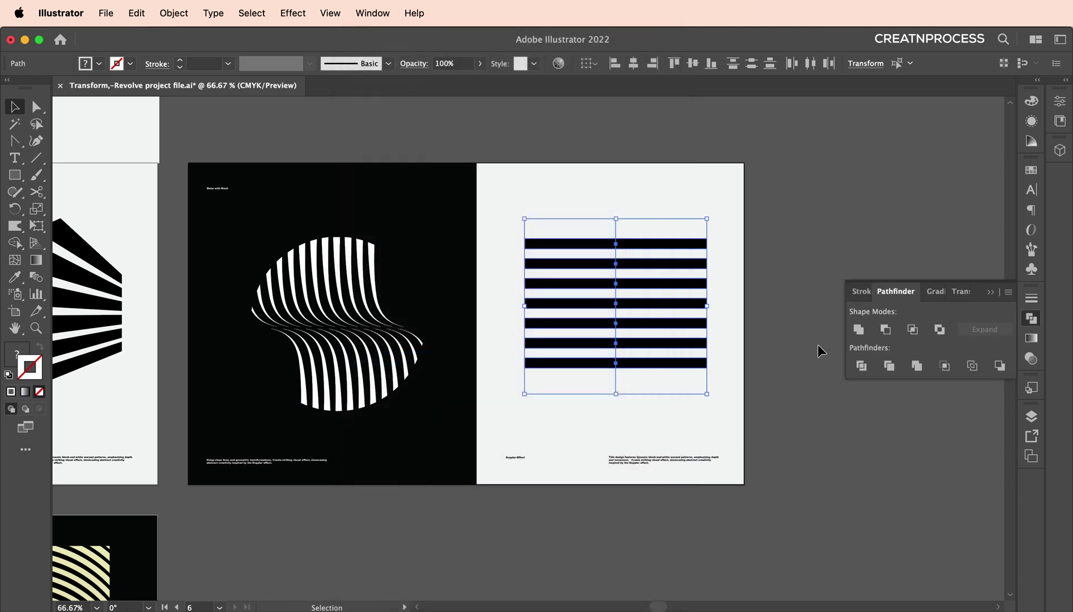
pyautogui.click(861, 366)
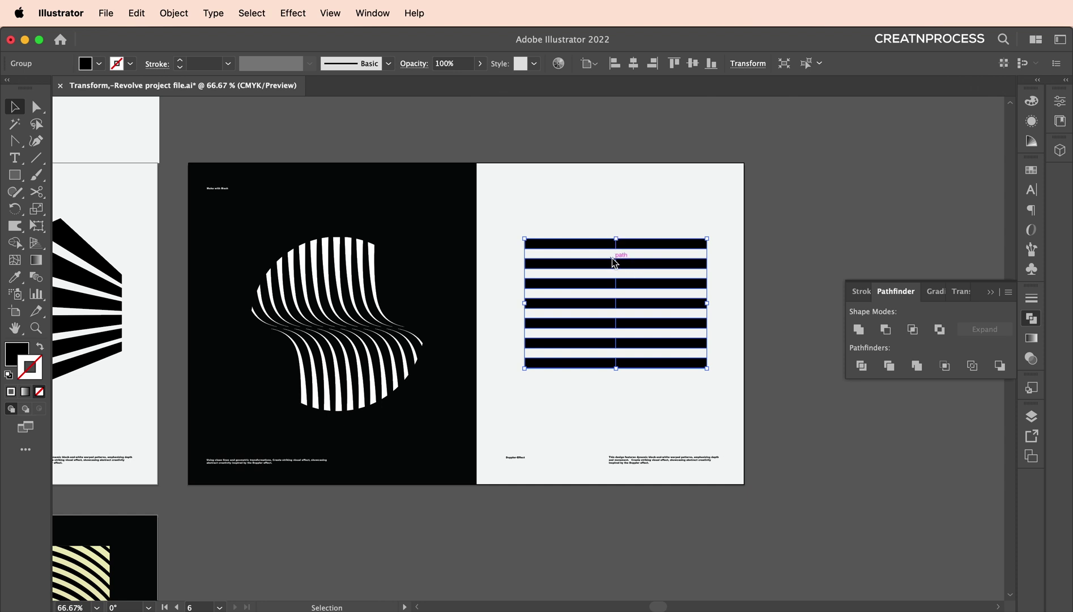
# Step: Select only the centre anchor points of the divided bars and stretch them vertically with Free Transform to about 282 pt tall
pyautogui.click(41, 108)
pyautogui.moveTo(43, 110); pyautogui.dragTo(73, 110)
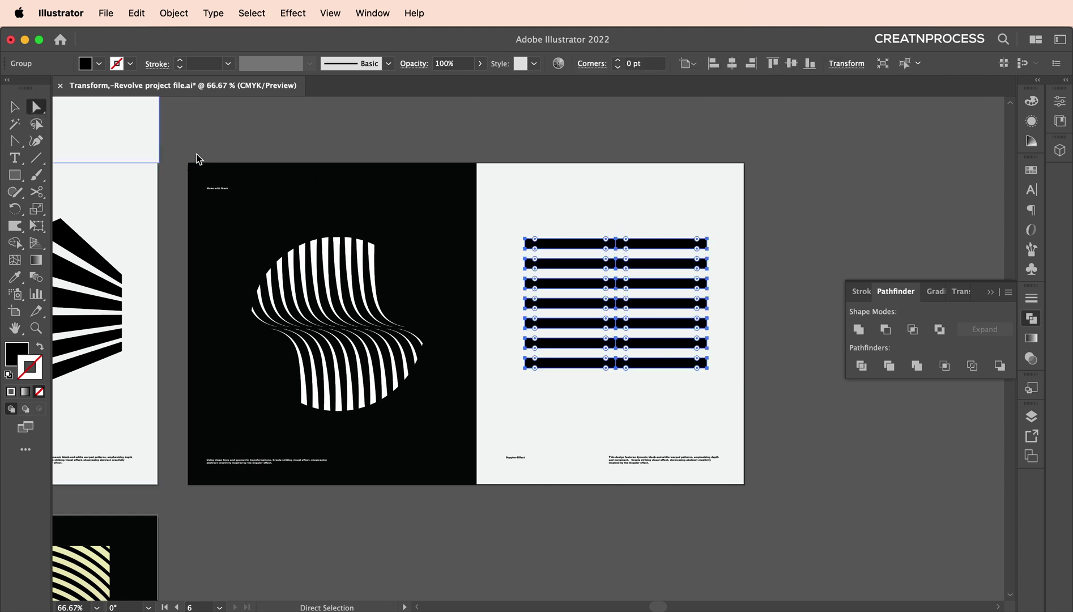
pyautogui.moveTo(602, 220); pyautogui.dragTo(651, 407)
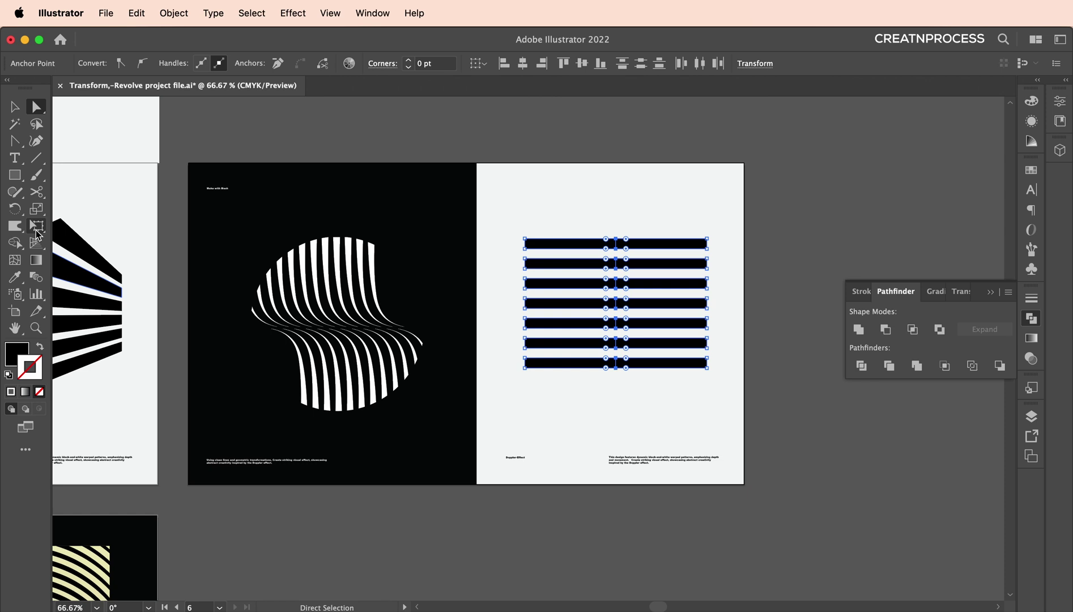
pyautogui.click(35, 231)
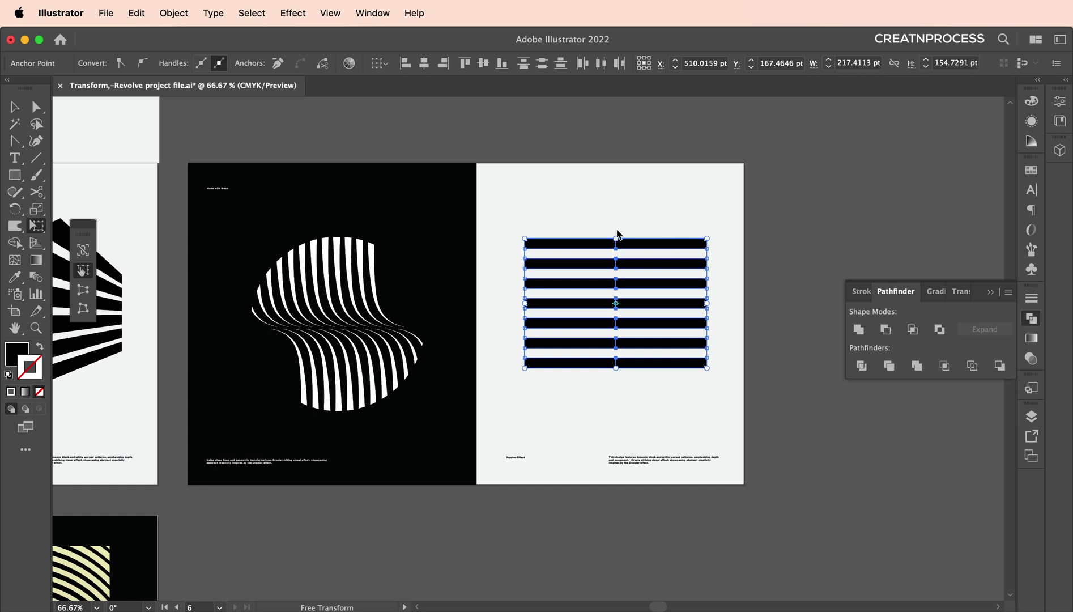
pyautogui.scroll(3, 618, 234)
pyautogui.scroll(-2, 618, 245)
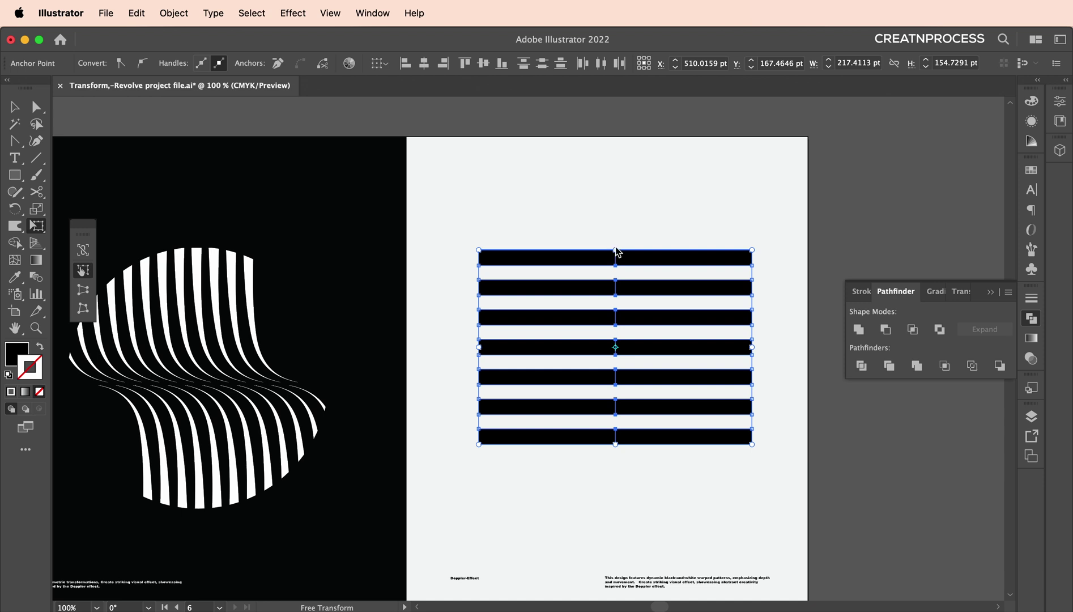
pyautogui.moveTo(615, 249)
pyautogui.mouseDown()
pyautogui.moveTo(616, 186)
pyautogui.moveTo(616, 311)
pyautogui.moveTo(616, 169)
pyautogui.moveTo(621, 267)
pyautogui.mouseUp()
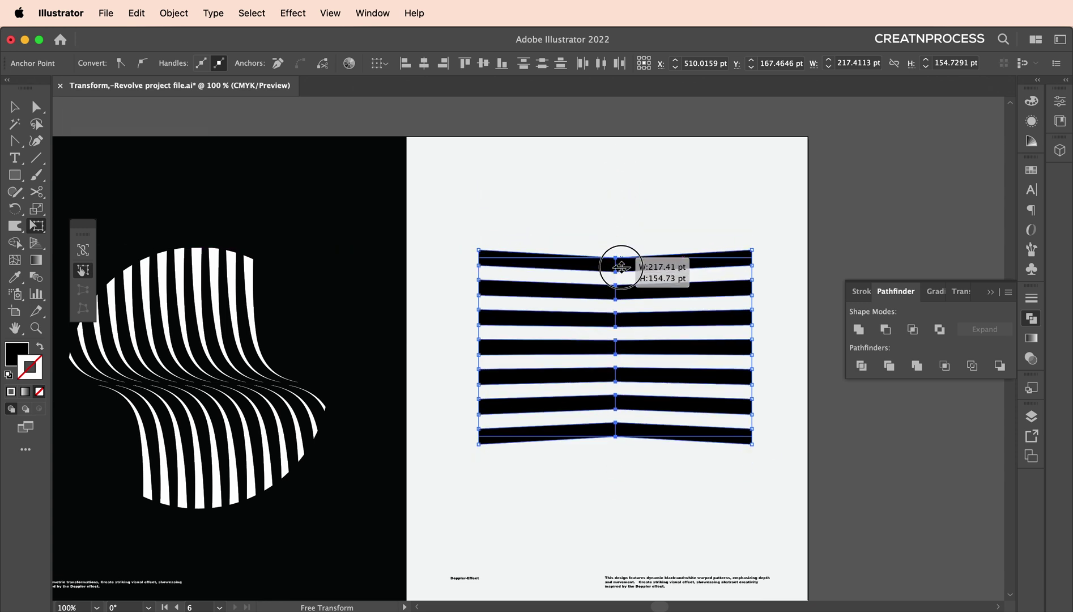
pyautogui.moveTo(620, 229); pyautogui.dragTo(626, 258)
pyautogui.moveTo(624, 193); pyautogui.dragTo(624, 169)
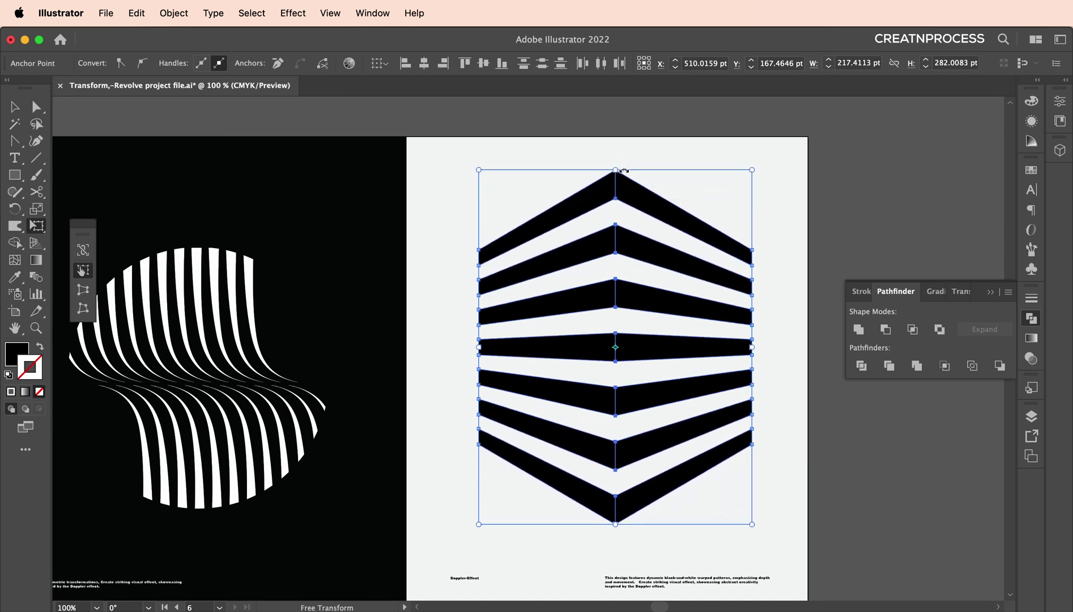
# Step: Rotate the centre anchor points clockwise so the upper peak leans right, about 275 pt tall overall, and deselect the artwork
pyautogui.moveTo(762, 169); pyautogui.dragTo(621, 218)
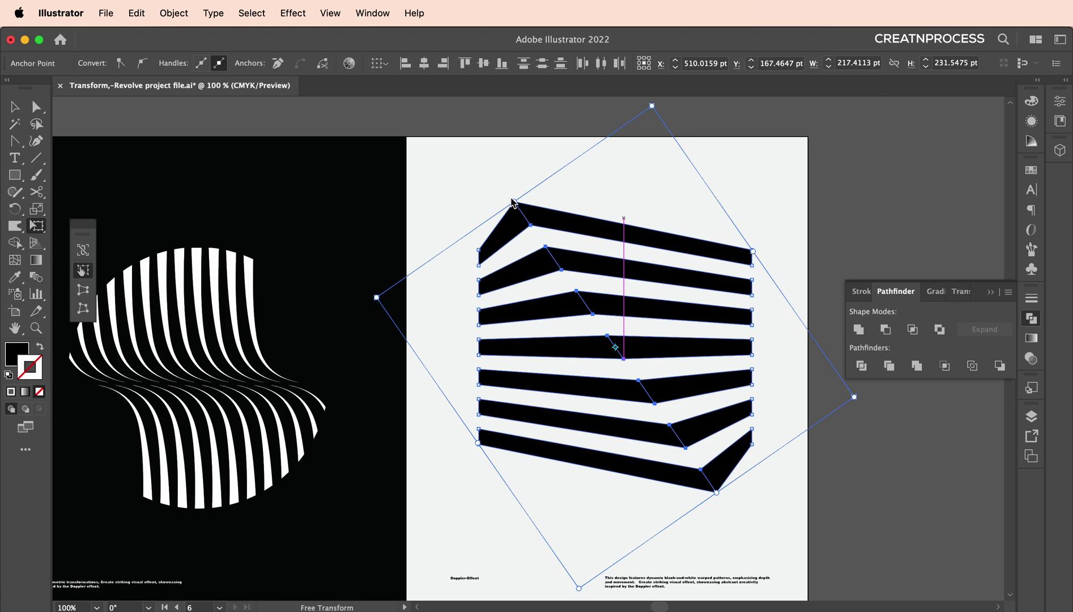
pyautogui.moveTo(511, 202)
pyautogui.mouseDown()
pyautogui.moveTo(498, 180)
pyautogui.moveTo(508, 187)
pyautogui.mouseUp()
pyautogui.moveTo(651, 102); pyautogui.dragTo(849, 247)
pyautogui.scroll(-3, 669, 317)
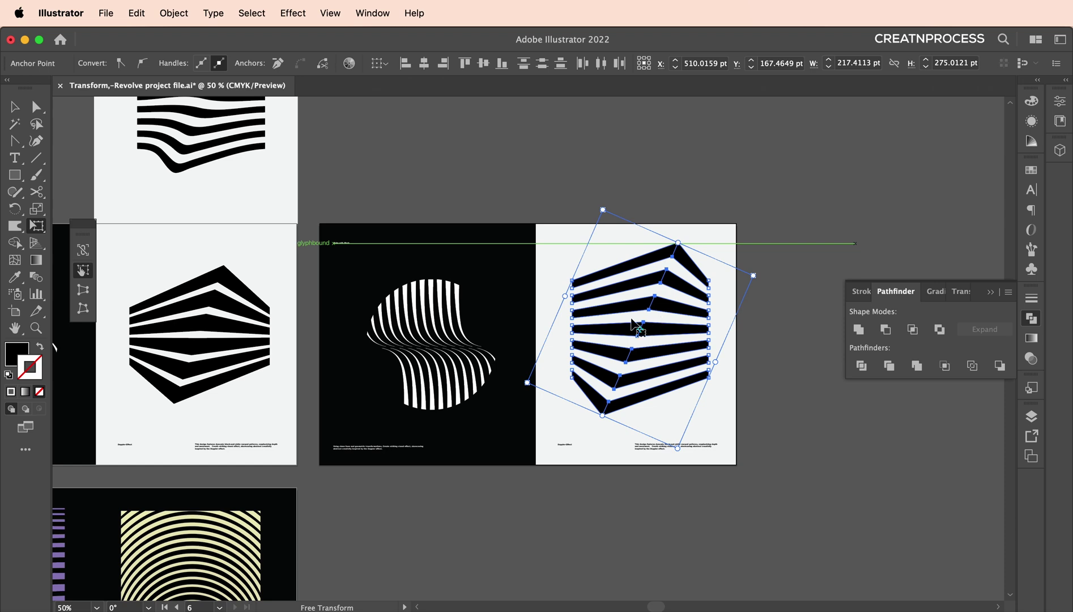
pyautogui.click(15, 106)
pyautogui.click(453, 192)
# Step: Scale the new hexagonal stripe group to about 226 × 246 pt, reposition it in the middle of the light page, and deselect
pyautogui.scroll(-2, 672, 260)
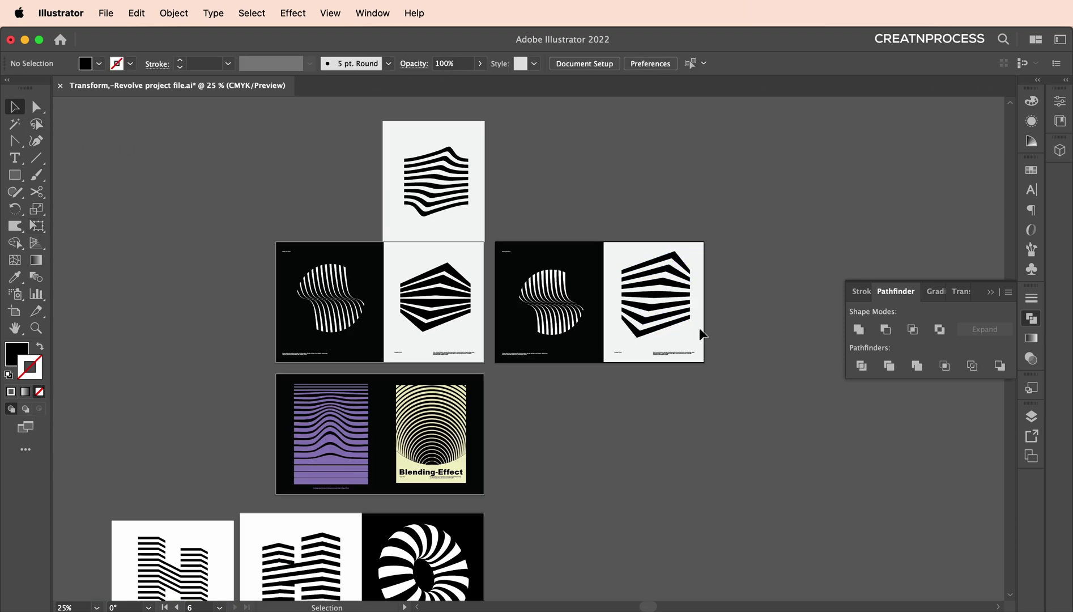
pyautogui.click(677, 315)
pyautogui.scroll(1, 683, 301)
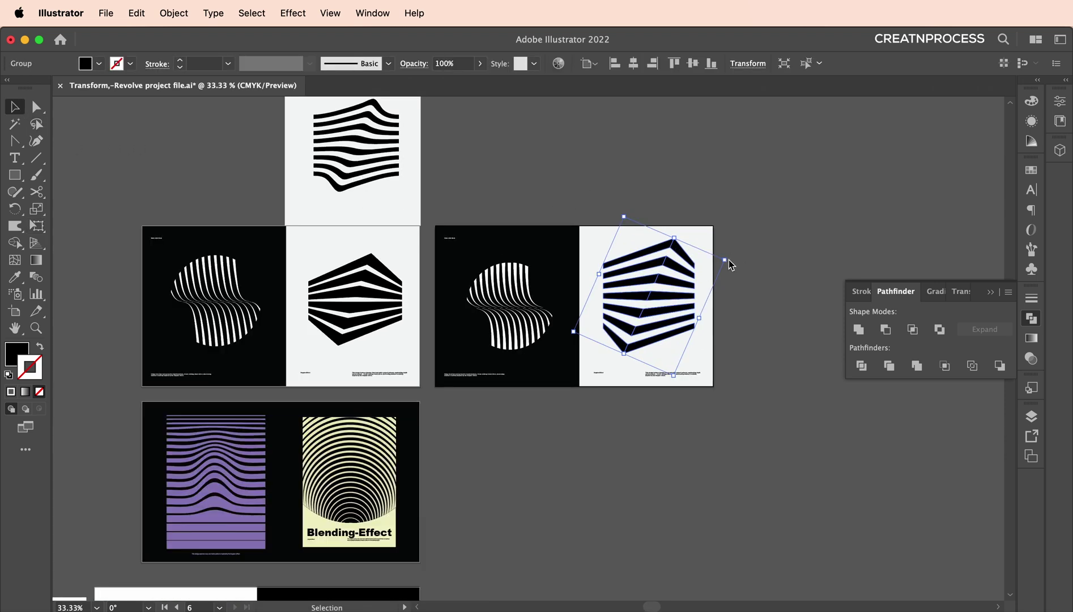
pyautogui.moveTo(730, 261)
pyautogui.mouseDown()
pyautogui.moveTo(715, 270)
pyautogui.moveTo(724, 275)
pyautogui.mouseUp()
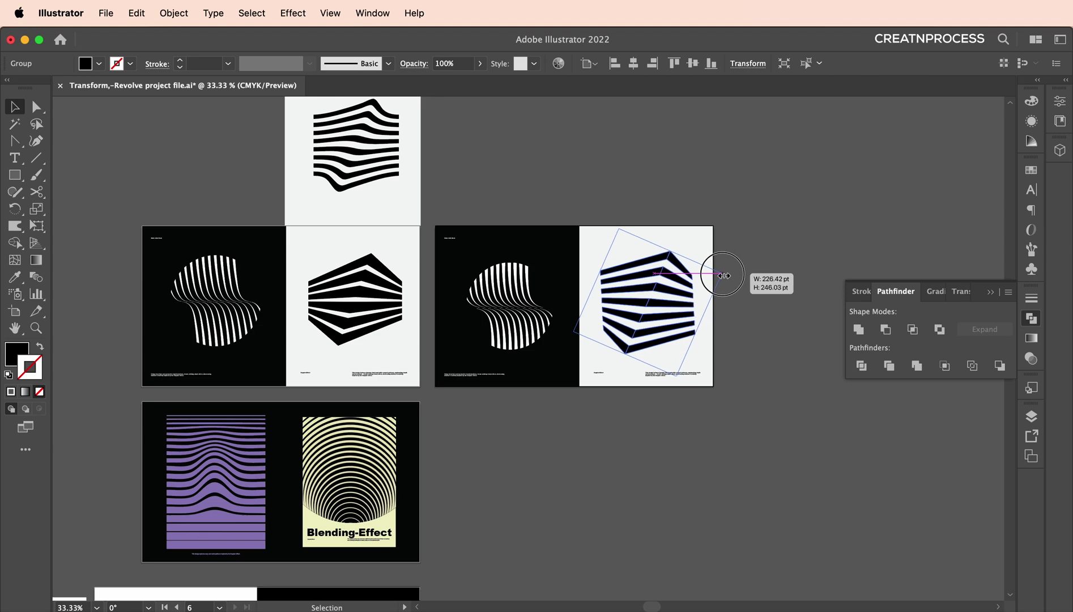
pyautogui.moveTo(650, 298)
pyautogui.mouseDown()
pyautogui.moveTo(665, 294)
pyautogui.moveTo(655, 296)
pyautogui.mouseUp()
pyautogui.click(757, 302)
pyautogui.scroll(1, 690, 300)
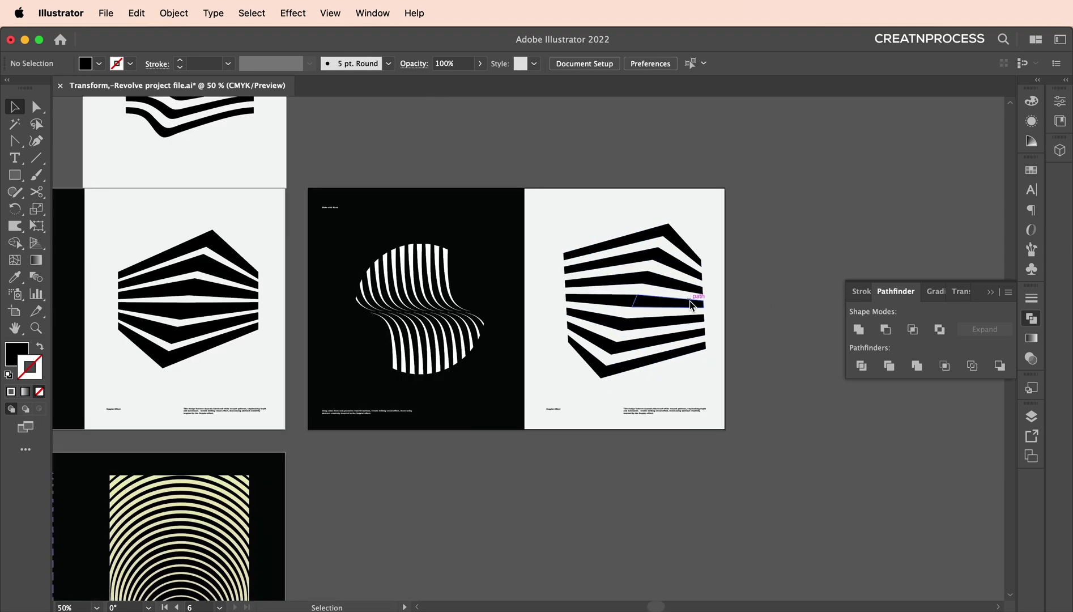
# Step: Examine the wavy black stripe artwork on the artboard above the reference spread
pyautogui.scroll(-1, 691, 305)
pyautogui.hscroll(-5, 691, 304)
pyautogui.scroll(1, 510, 266)
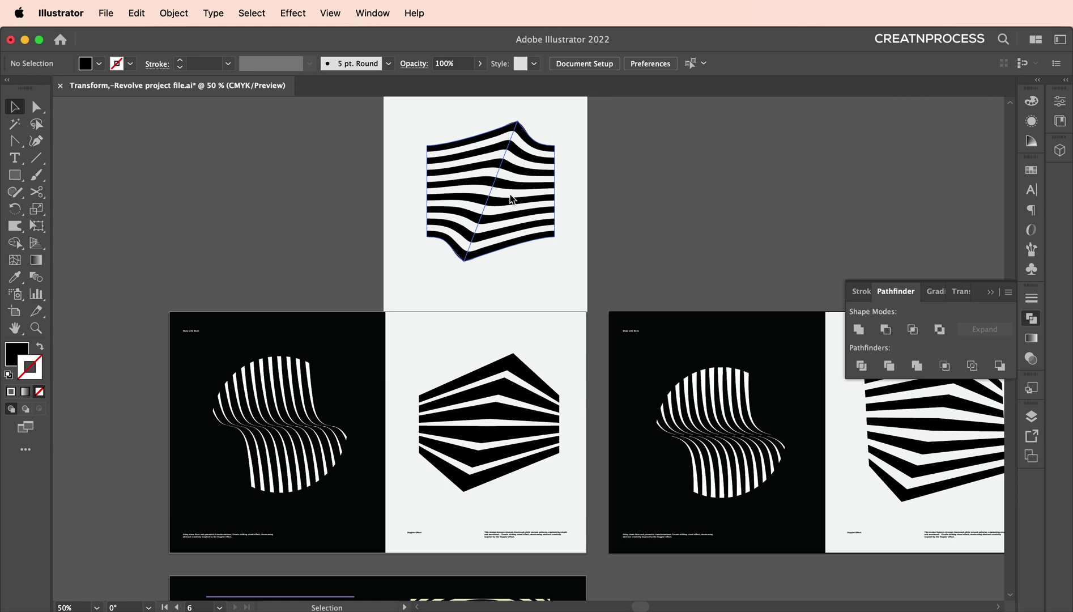
pyautogui.hscroll(5, 515, 228)
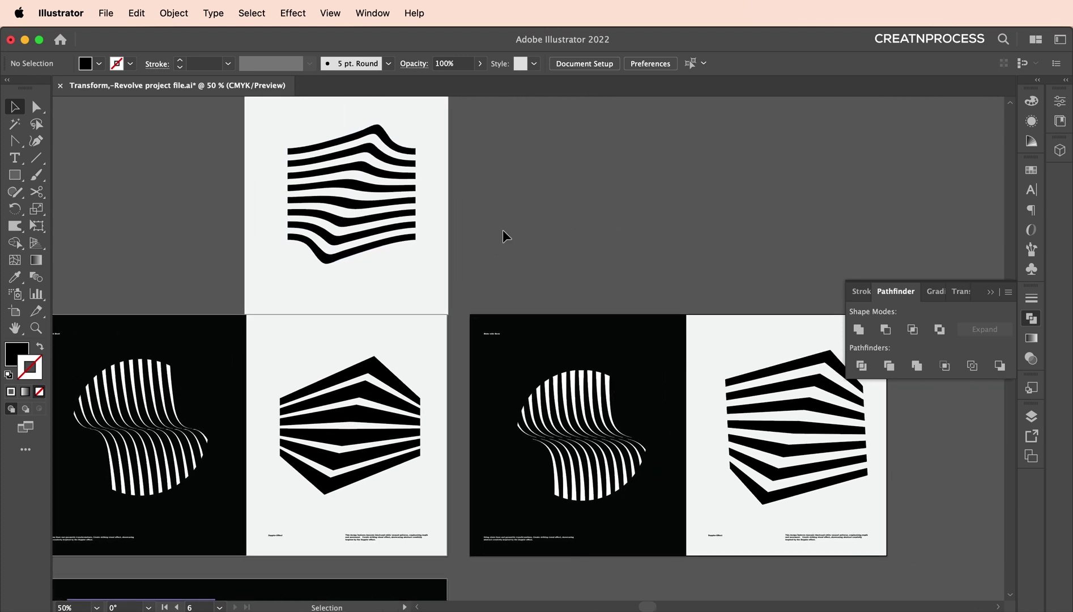
# Step: Duplicate the light page rectangle behind the wavy stripes into the empty space beside it, directly above the second spread
pyautogui.scroll(2, 602, 256)
pyautogui.hscroll(2, 602, 256)
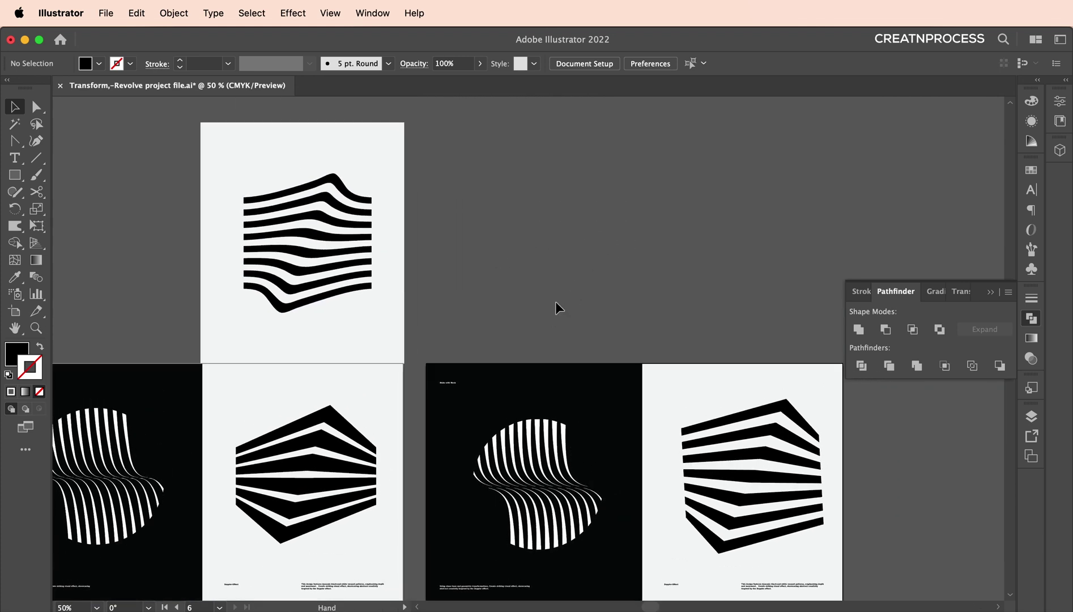
pyautogui.scroll(1, 492, 255)
pyautogui.moveTo(380, 244); pyautogui.dragTo(663, 256)
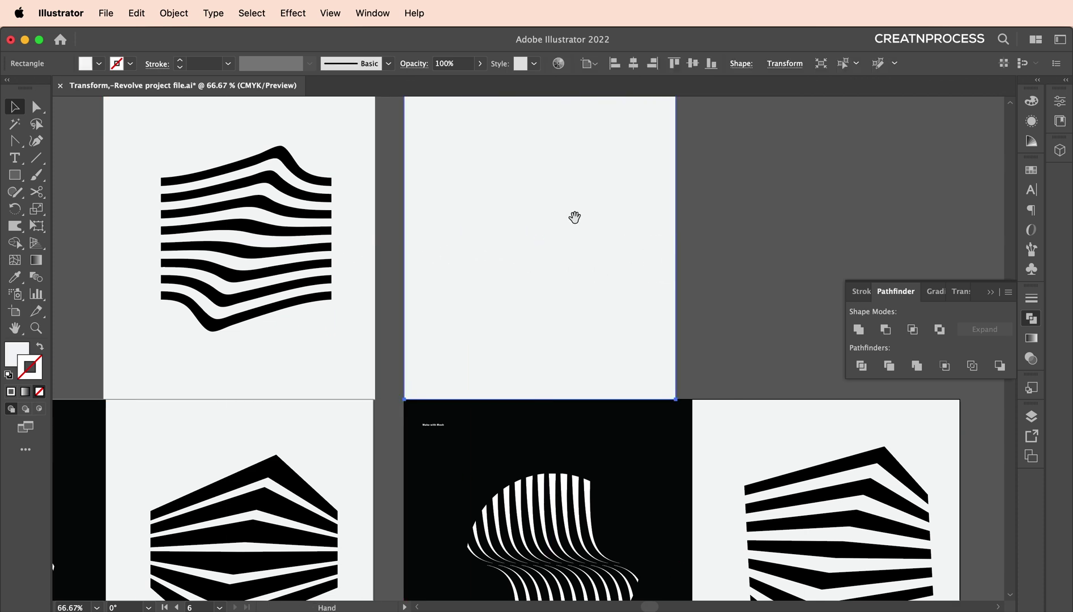
pyautogui.moveTo(575, 216); pyautogui.dragTo(599, 281)
# Step: Draw a horizontal straight line in the upper part of the blank light page and give it a black stroke
pyautogui.moveTo(36, 159); pyautogui.dragTo(97, 165)
pyautogui.moveTo(510, 232); pyautogui.dragTo(656, 231)
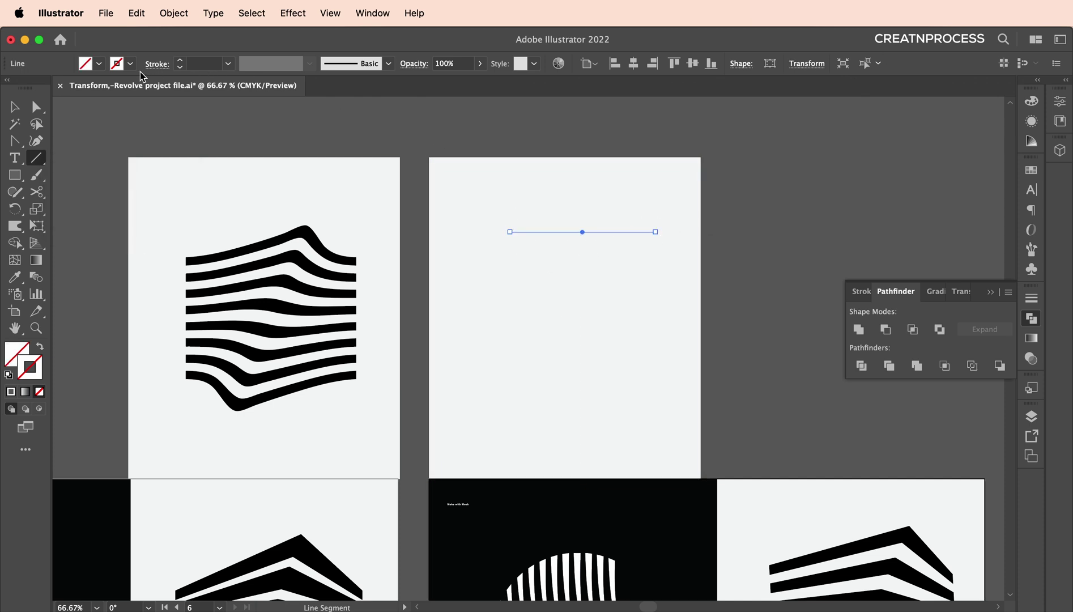
pyautogui.click(116, 65)
pyautogui.click(39, 88)
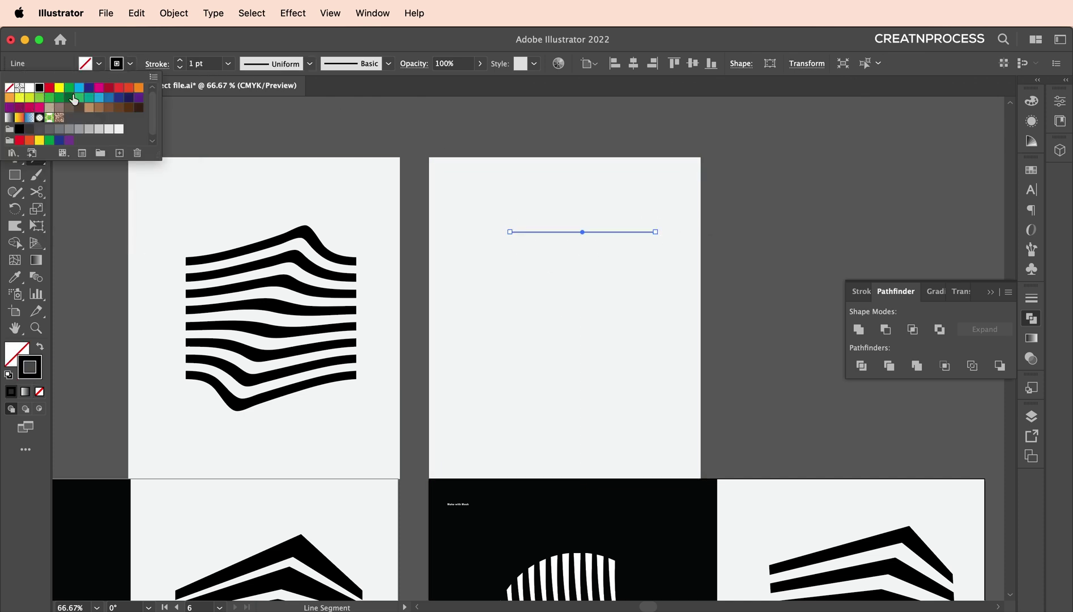
# Step: Set the line's stroke weight to 10 pt and shift the line slightly left on the page
pyautogui.click(201, 63)
pyautogui.write('5')
pyautogui.press('Return')
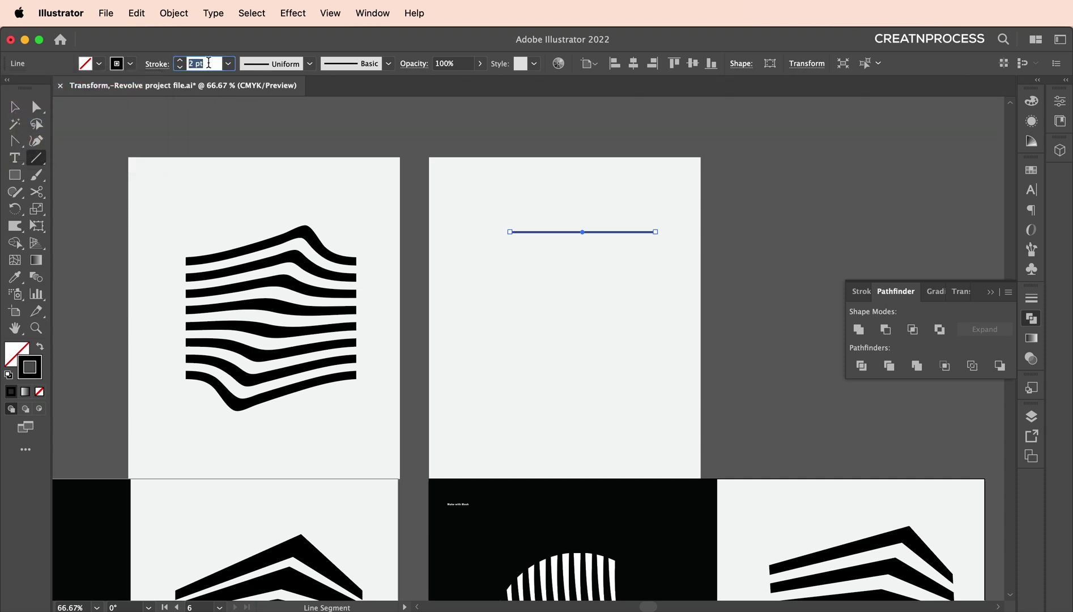
pyautogui.press('Up')
pyautogui.press('Up')
pyautogui.press('Up')
pyautogui.press('Up')
pyautogui.press('Up')
pyautogui.press('Up')
pyautogui.press('Up')
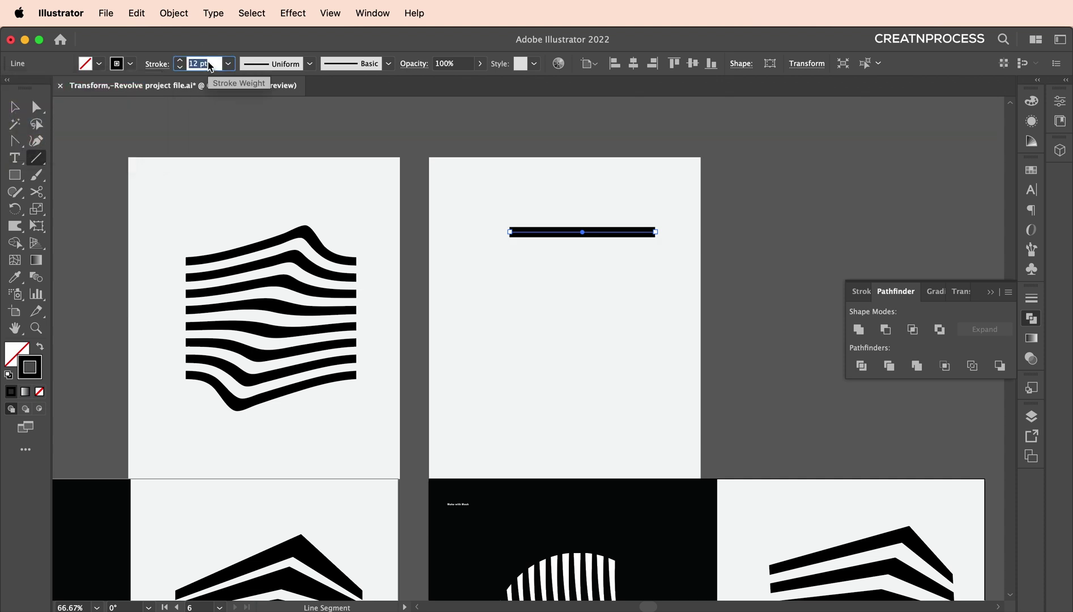
pyautogui.press('Down')
pyautogui.press('Down')
pyautogui.click(15, 107)
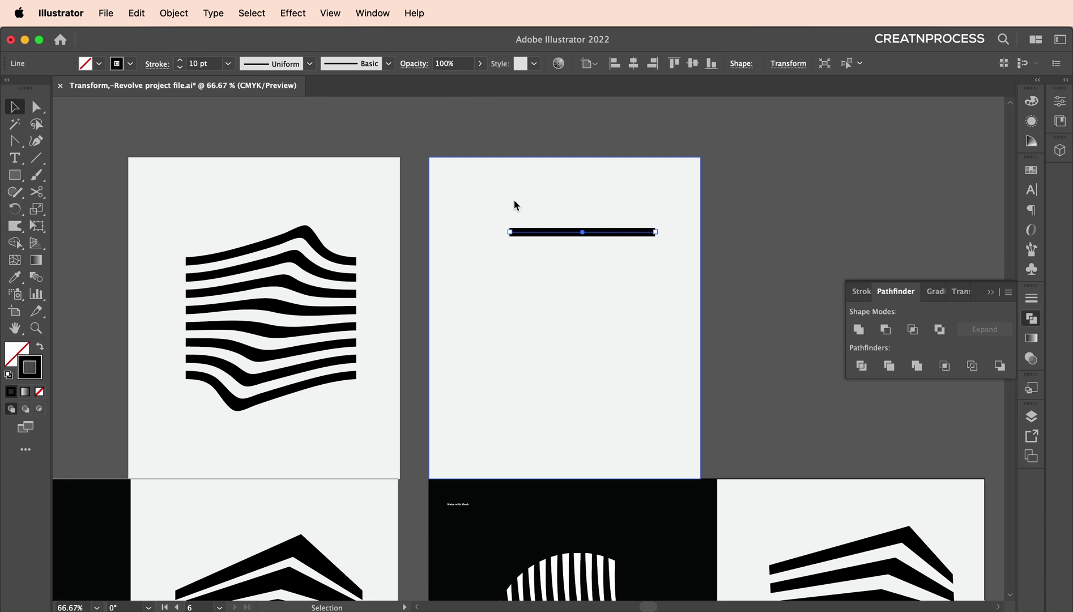
pyautogui.moveTo(565, 237); pyautogui.dragTo(555, 237)
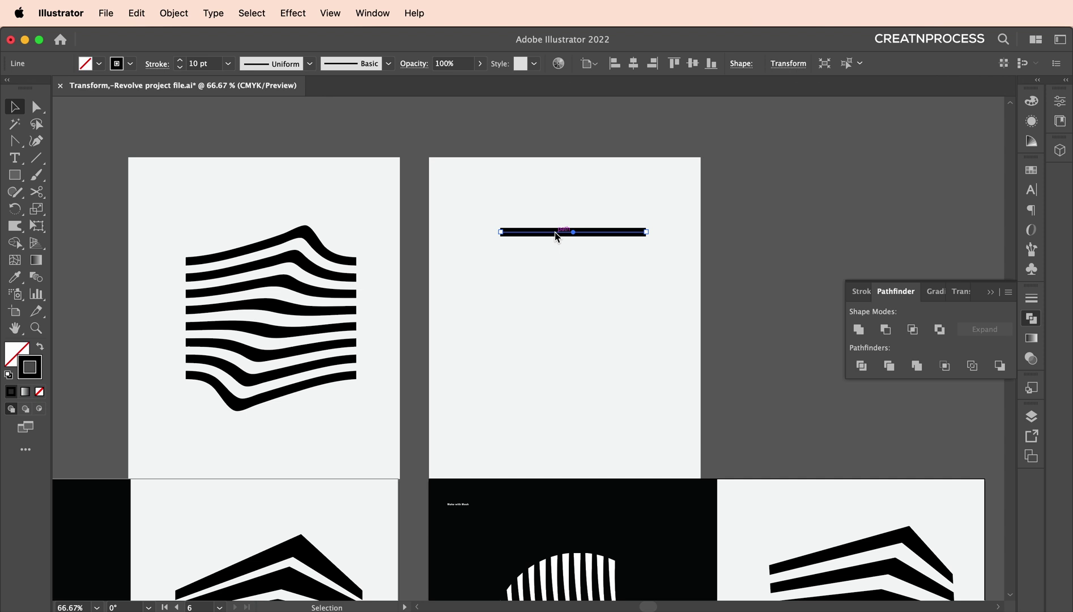
# Step: Apply a Transform effect to the line with 6 copies and a vertical move of 21 pt
pyautogui.click(293, 13)
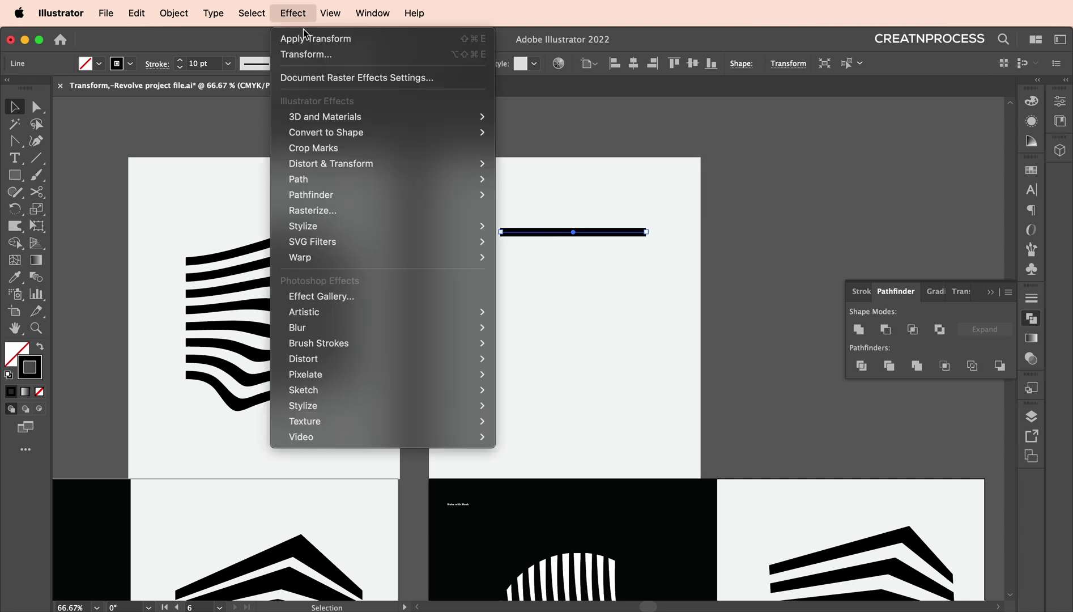
pyautogui.moveTo(389, 164)
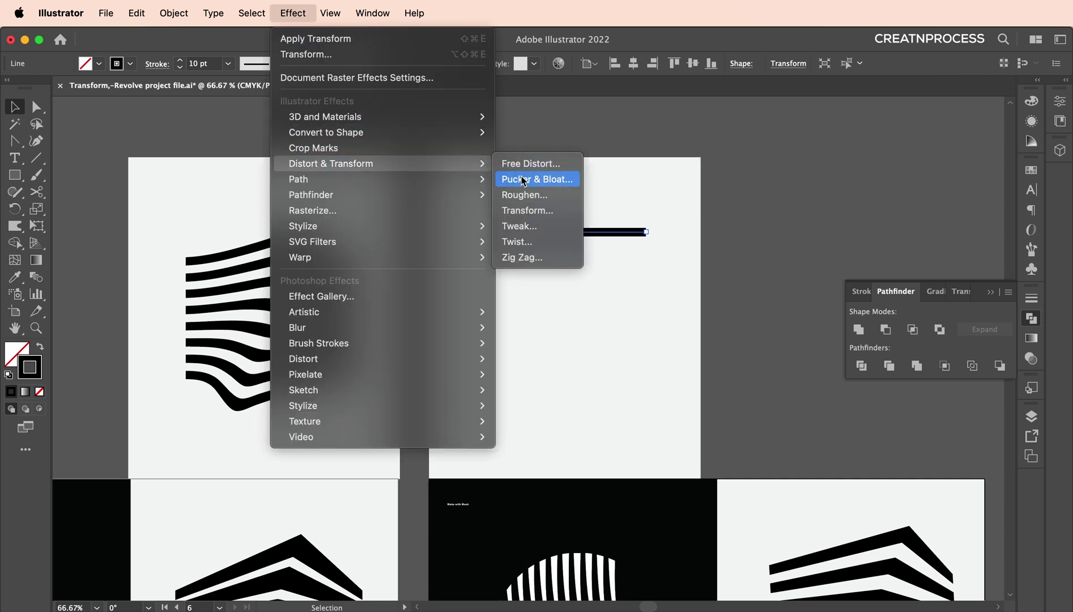
pyautogui.click(532, 211)
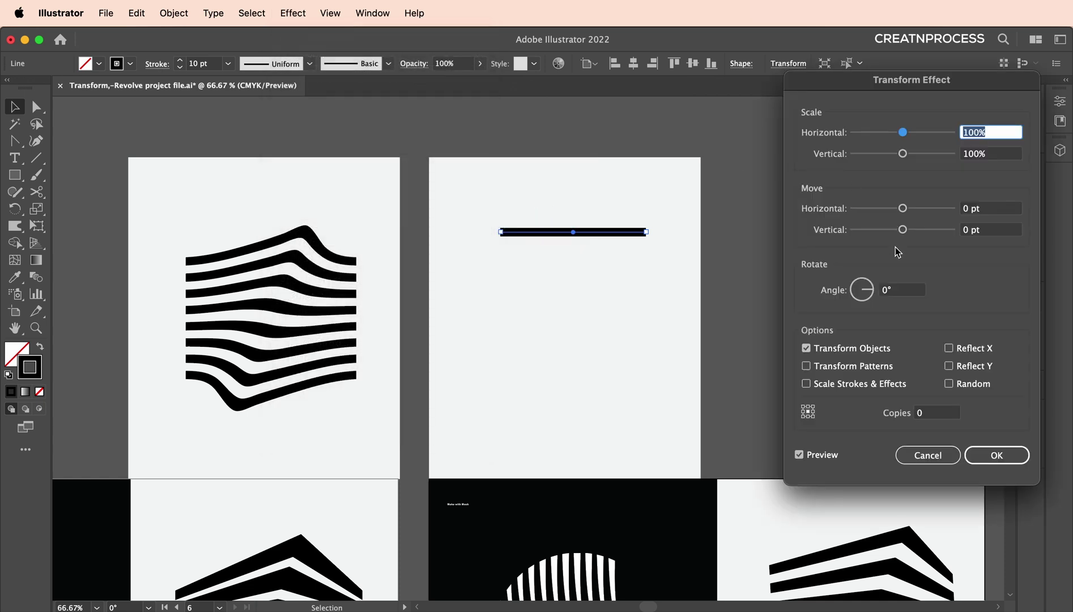
pyautogui.click(930, 413)
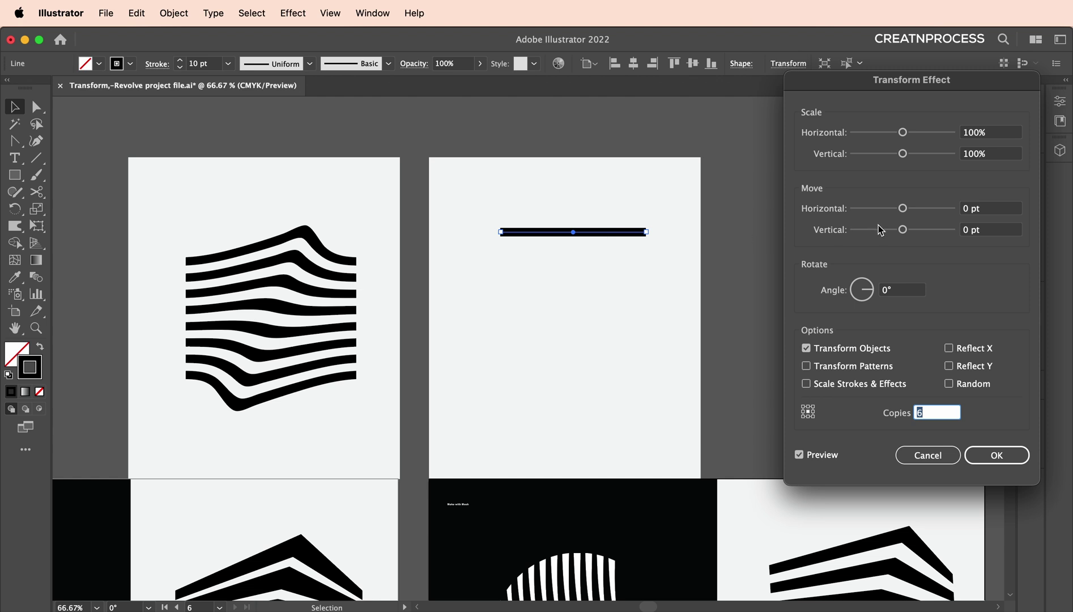
pyautogui.click(972, 231)
pyautogui.scroll(9, 968, 231)
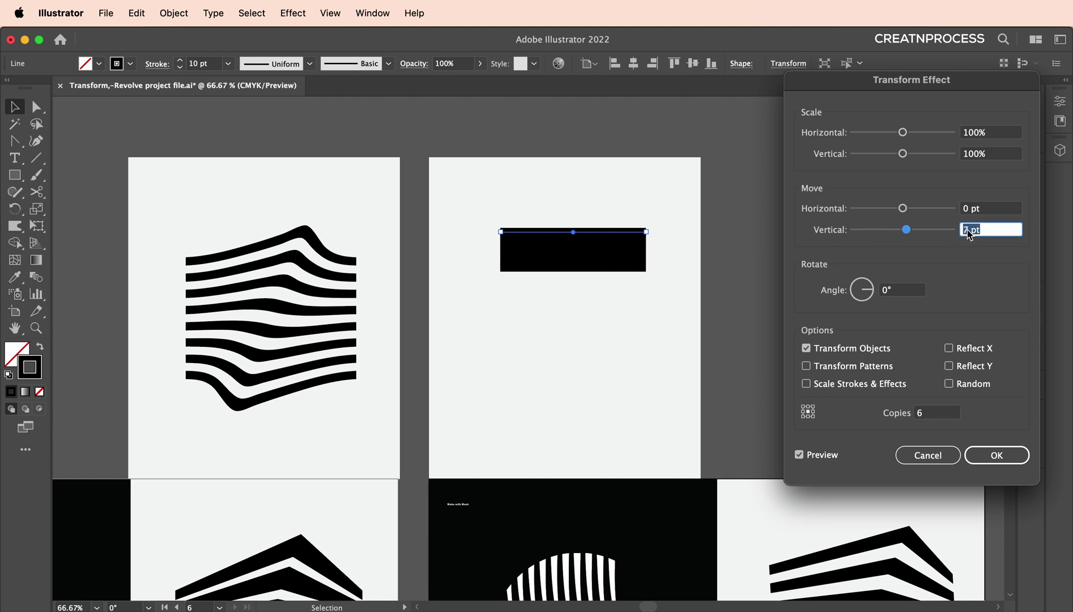
pyautogui.press('Up')
pyautogui.press('Up')
pyautogui.press('Up')
pyautogui.press('Up')
pyautogui.press('Up')
pyautogui.press('Up')
pyautogui.press('Up')
pyautogui.press('Up')
pyautogui.press('Up')
pyautogui.press('Up')
pyautogui.press('Up')
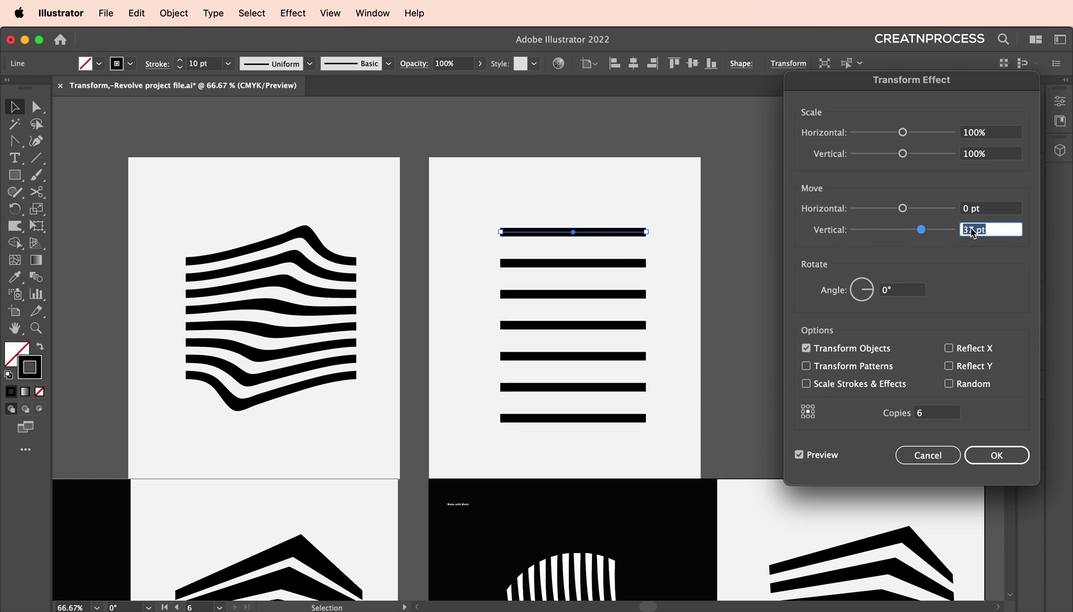
pyautogui.press('Up')
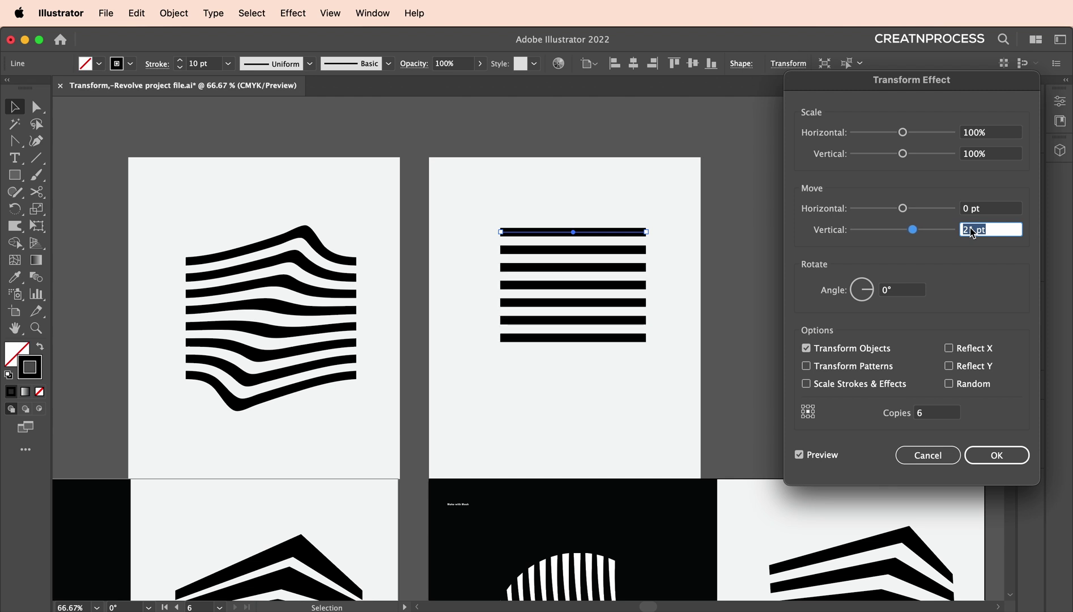
pyautogui.click(997, 455)
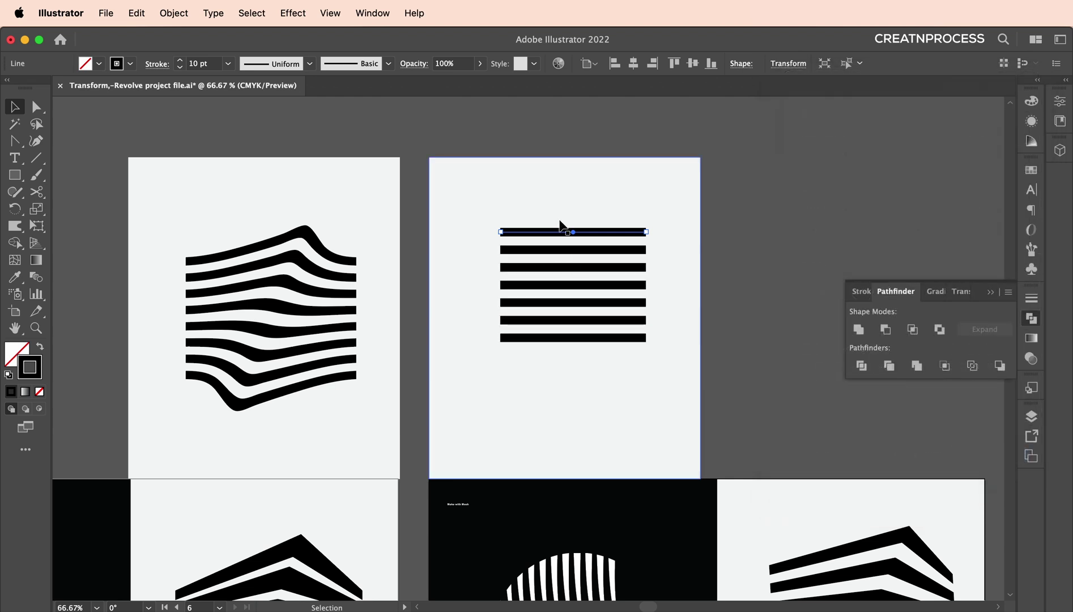
# Step: Move the stripe set slightly down the page and expand its appearance into separate lines
pyautogui.moveTo(561, 227); pyautogui.dragTo(572, 264)
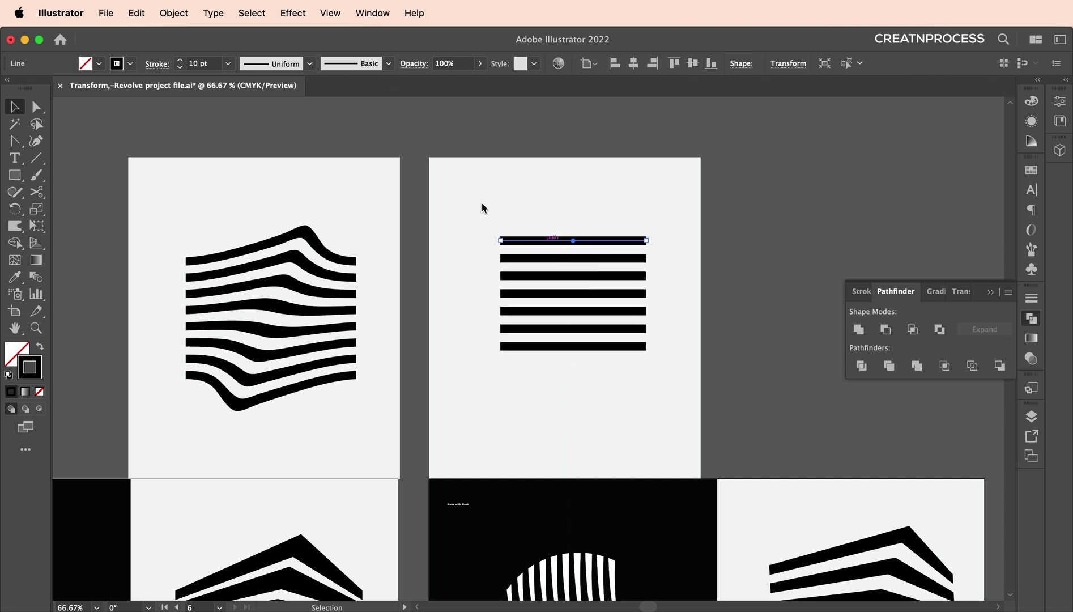
pyautogui.click(173, 13)
pyautogui.click(229, 211)
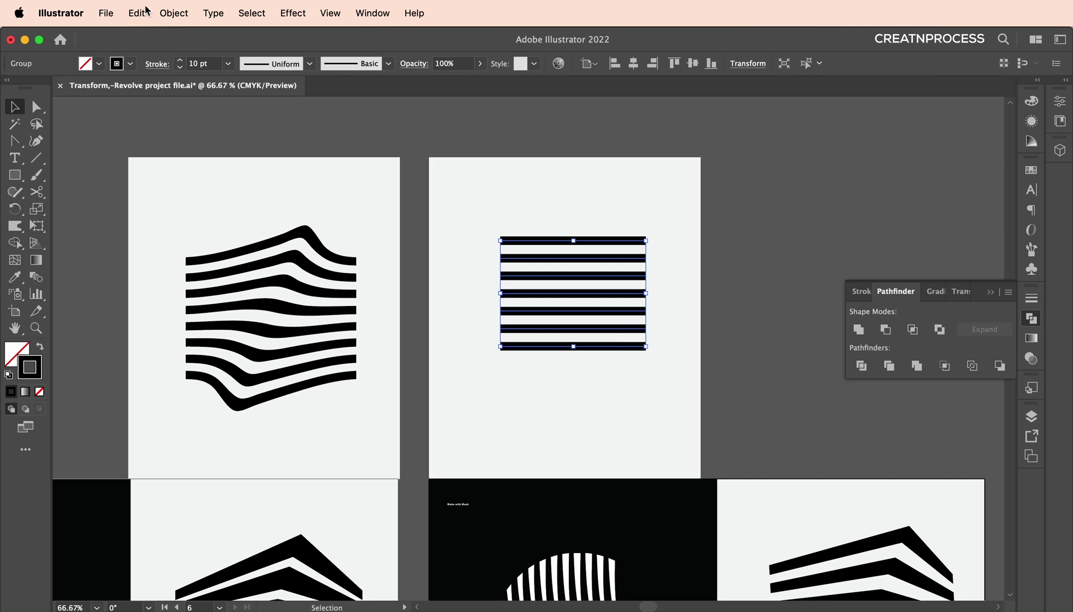
# Step: Apply an envelope distort mesh with 1 row and 2 columns to the expanded stripe group
pyautogui.click(173, 13)
pyautogui.moveTo(269, 466)
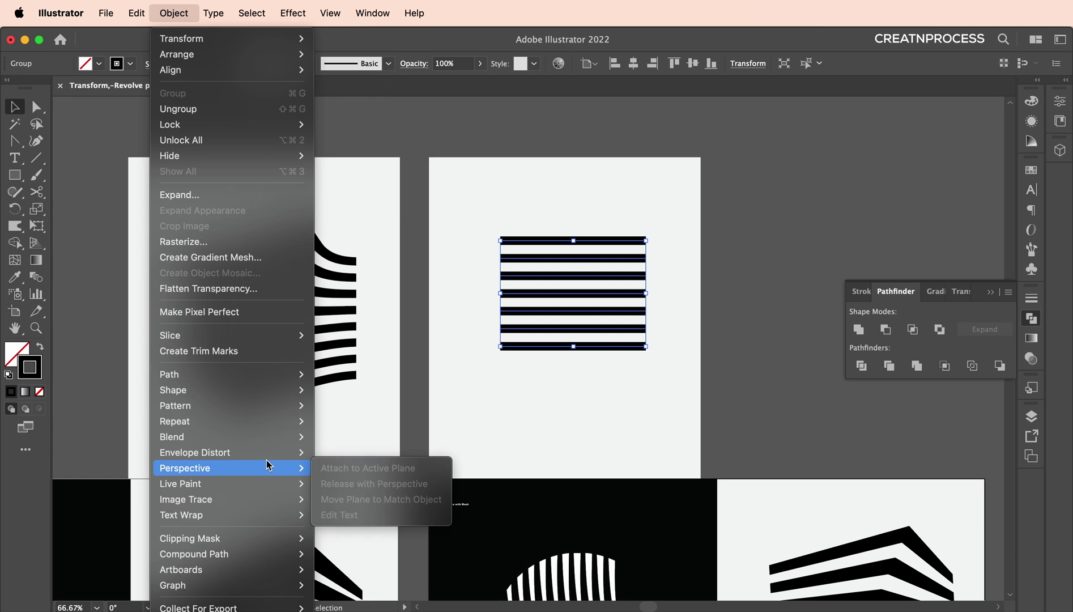
pyautogui.click(362, 470)
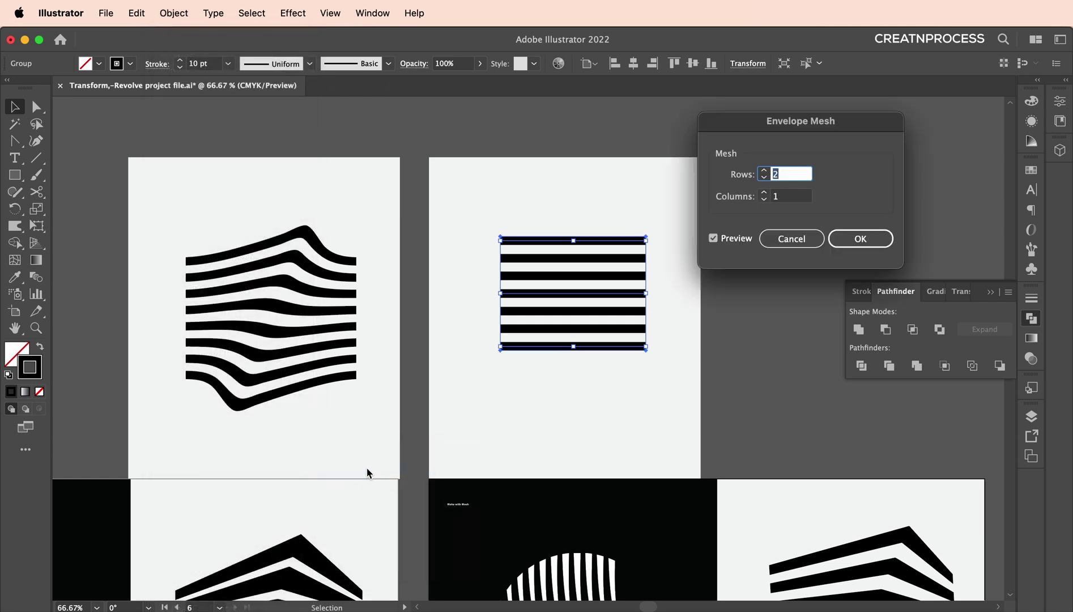
pyautogui.moveTo(743, 120); pyautogui.dragTo(729, 93)
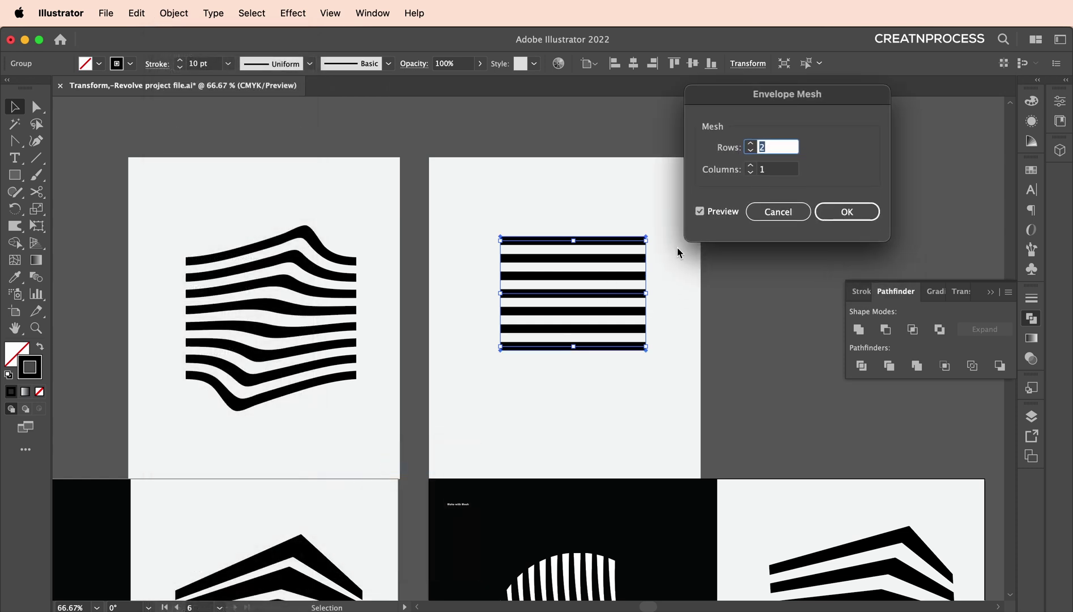
pyautogui.click(751, 151)
pyautogui.press('Tab')
pyautogui.write('2')
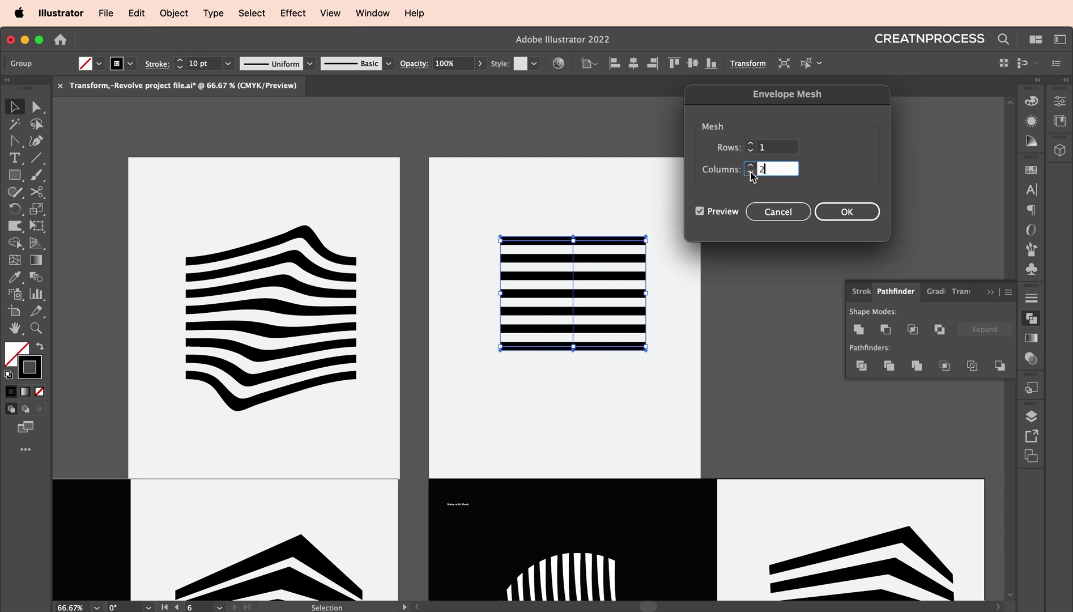
pyautogui.click(752, 150)
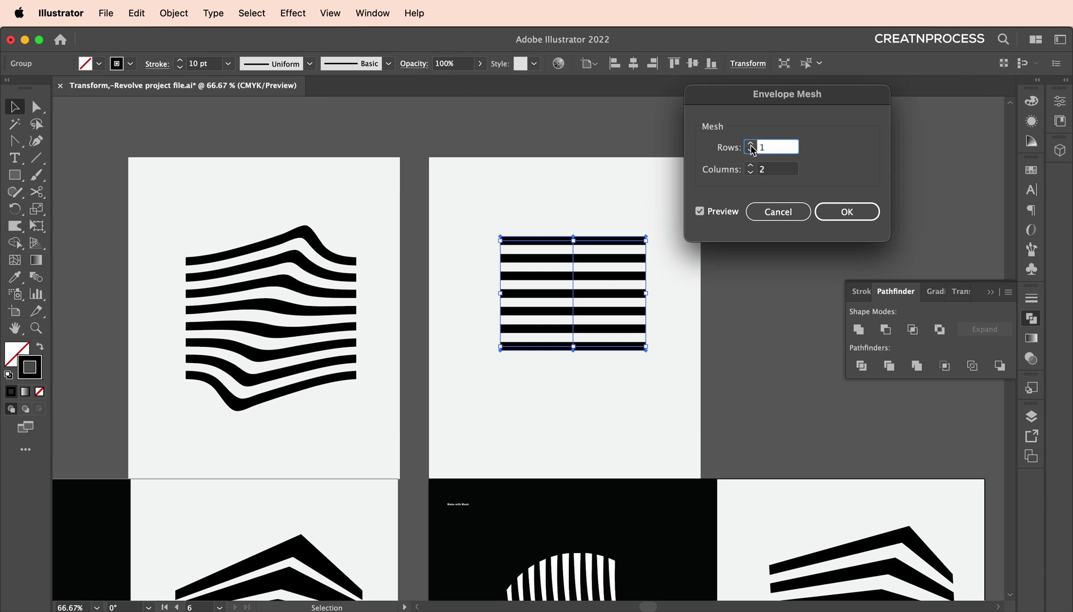
pyautogui.click(845, 212)
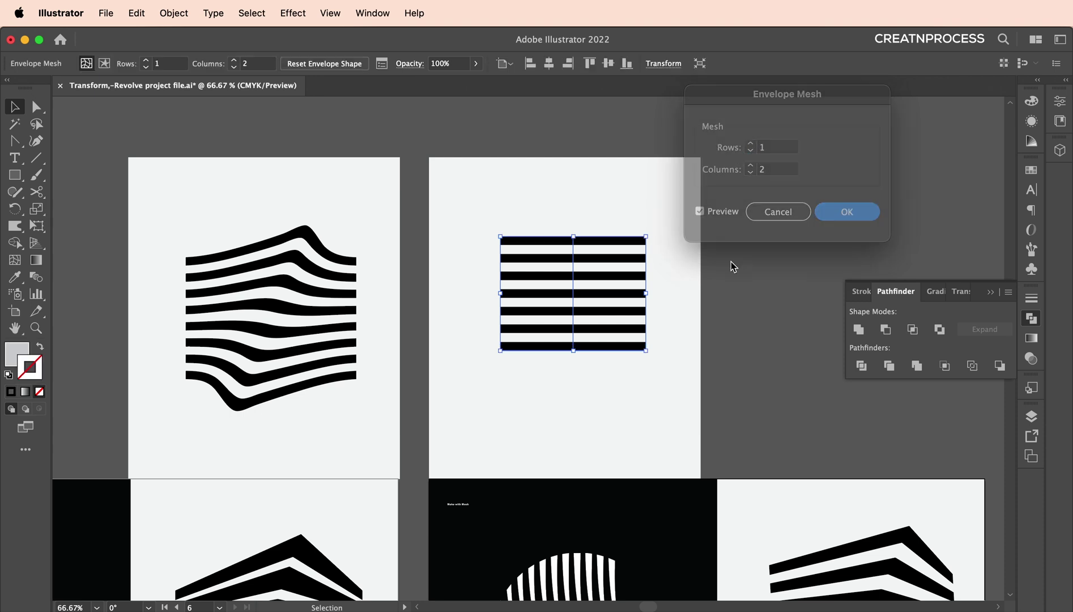
# Step: Select only the top and bottom centre mesh points and stretch them symmetrically with Free Transform to about 389 pt tall
pyautogui.press('a')
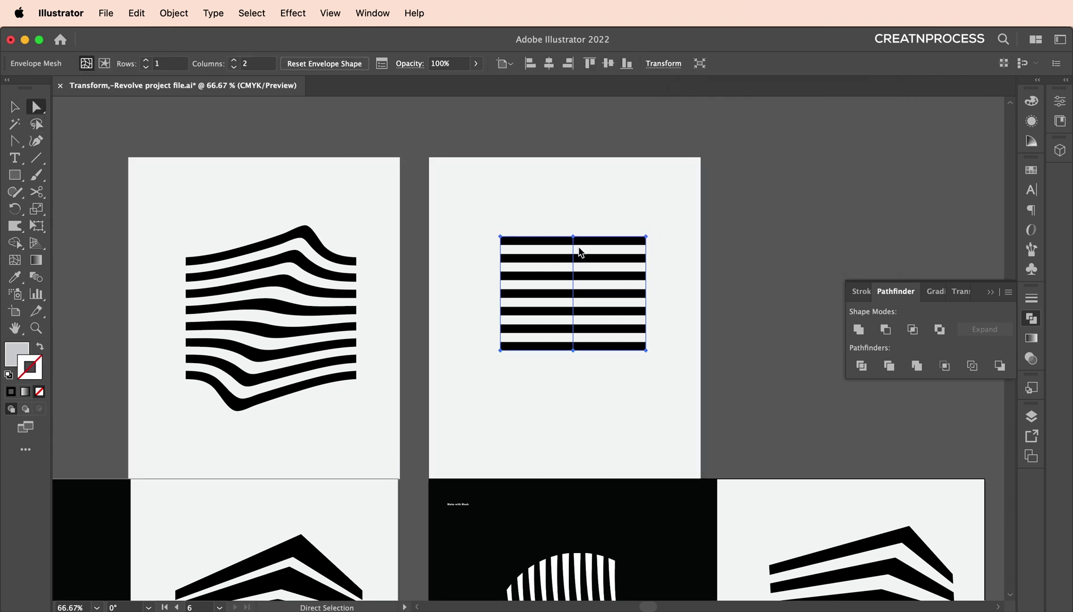
pyautogui.press('shift+super+a')
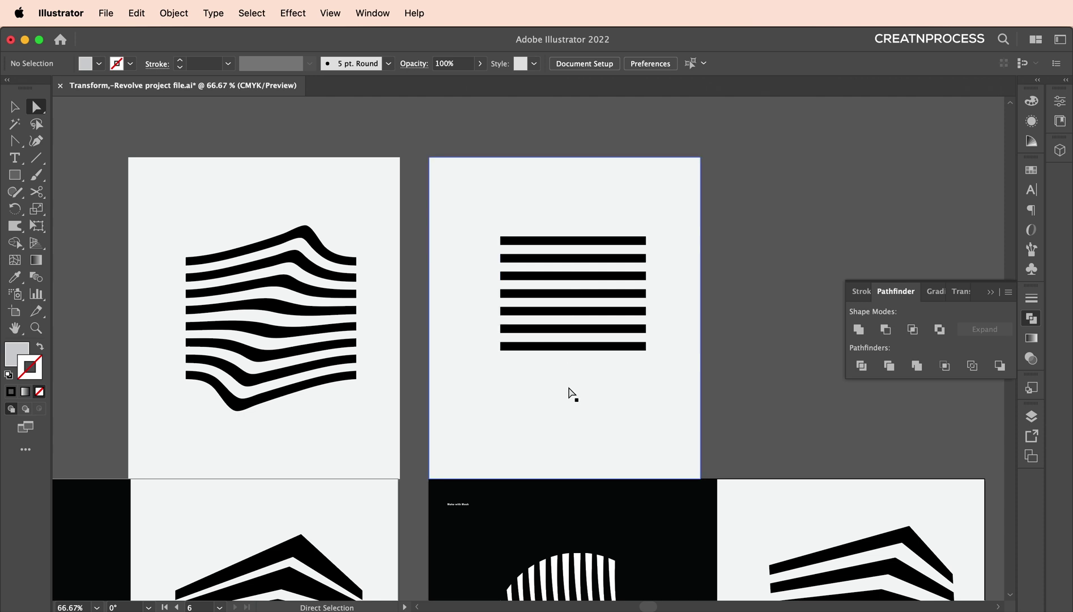
pyautogui.click(573, 351)
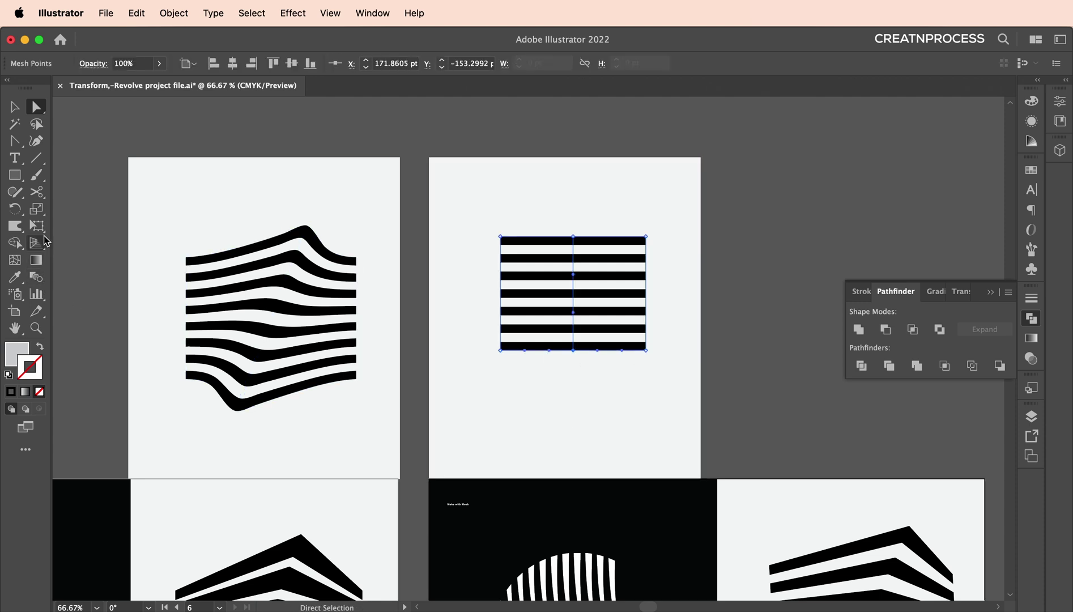
pyautogui.click(36, 225)
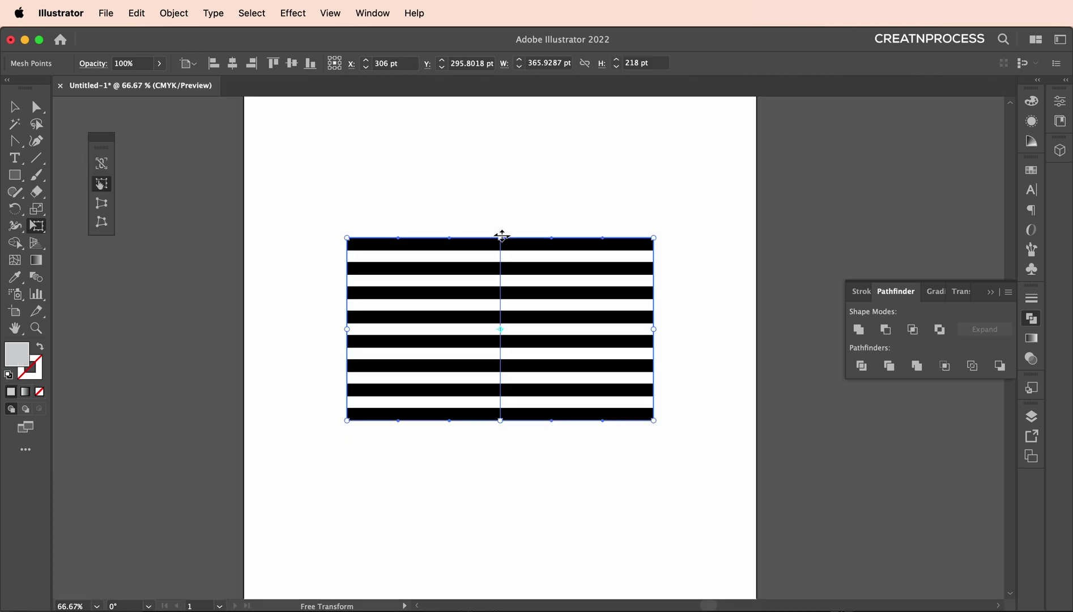
pyautogui.press('alt')
pyautogui.moveTo(501, 237); pyautogui.dragTo(504, 166)
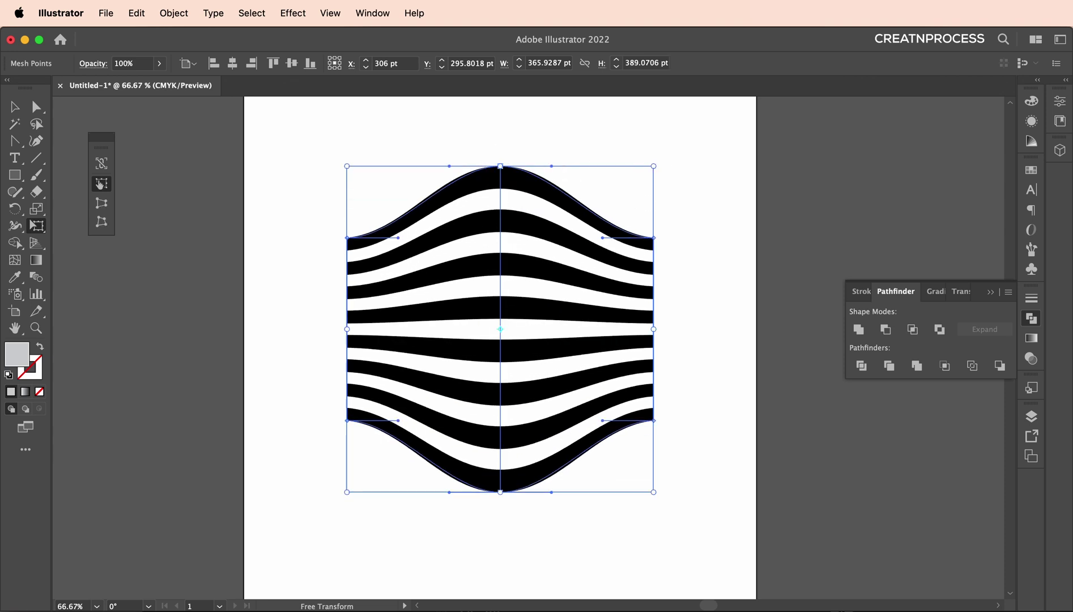
# Step: Rotate the centre mesh points clockwise, stretch the artwork to about 461 pt tall overall, and shift it slightly down
pyautogui.moveTo(666, 187); pyautogui.dragTo(652, 208)
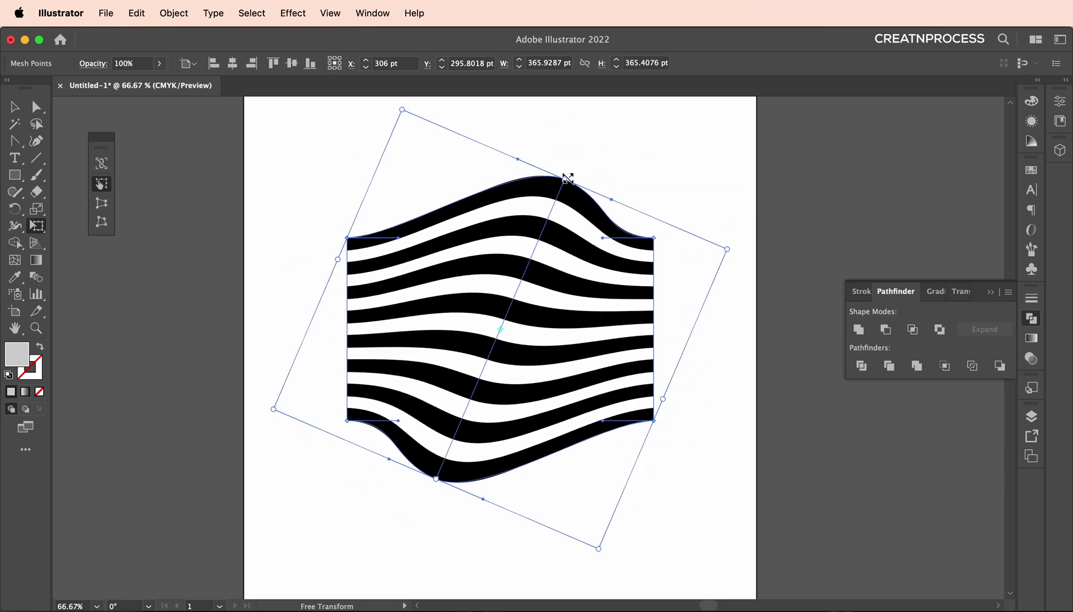
pyautogui.moveTo(568, 178); pyautogui.dragTo(612, 151)
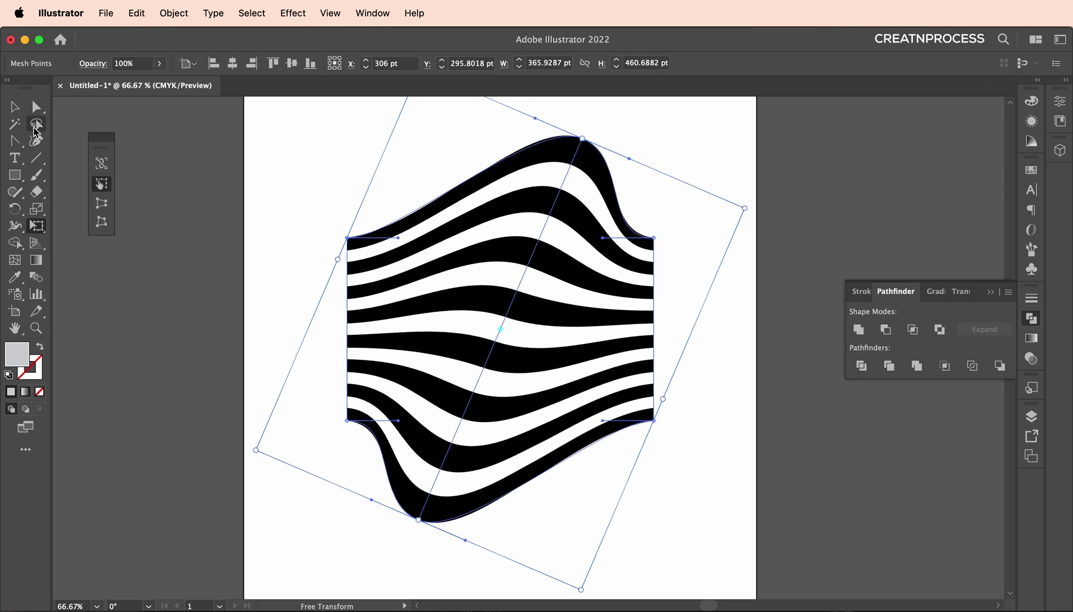
pyautogui.moveTo(625, 240); pyautogui.dragTo(625, 253)
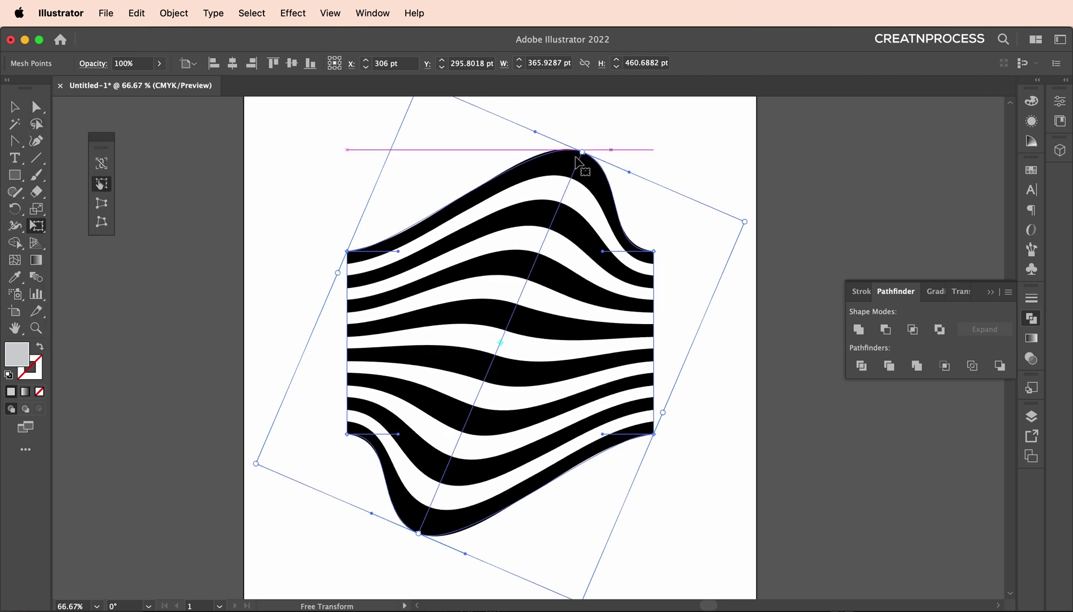
# Step: Tilt the direction handles of the upper centre mesh point clockwise and the lower one counterclockwise to reshape both wave peaks
pyautogui.click(37, 110)
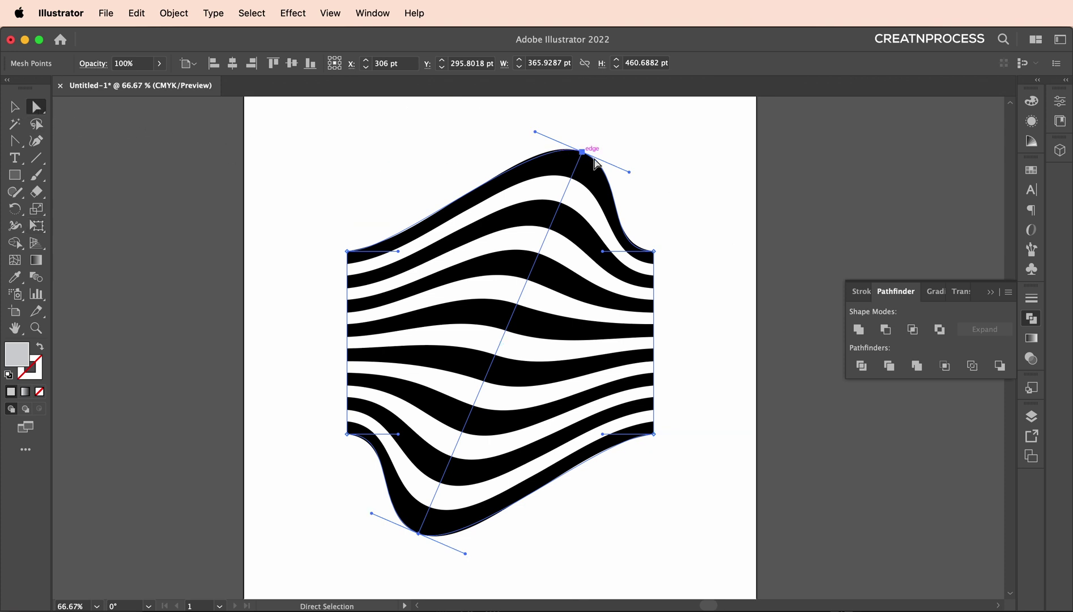
pyautogui.moveTo(629, 172)
pyautogui.mouseDown()
pyautogui.moveTo(582, 209)
pyautogui.moveTo(608, 197)
pyautogui.moveTo(641, 120)
pyautogui.moveTo(619, 180)
pyautogui.mouseUp()
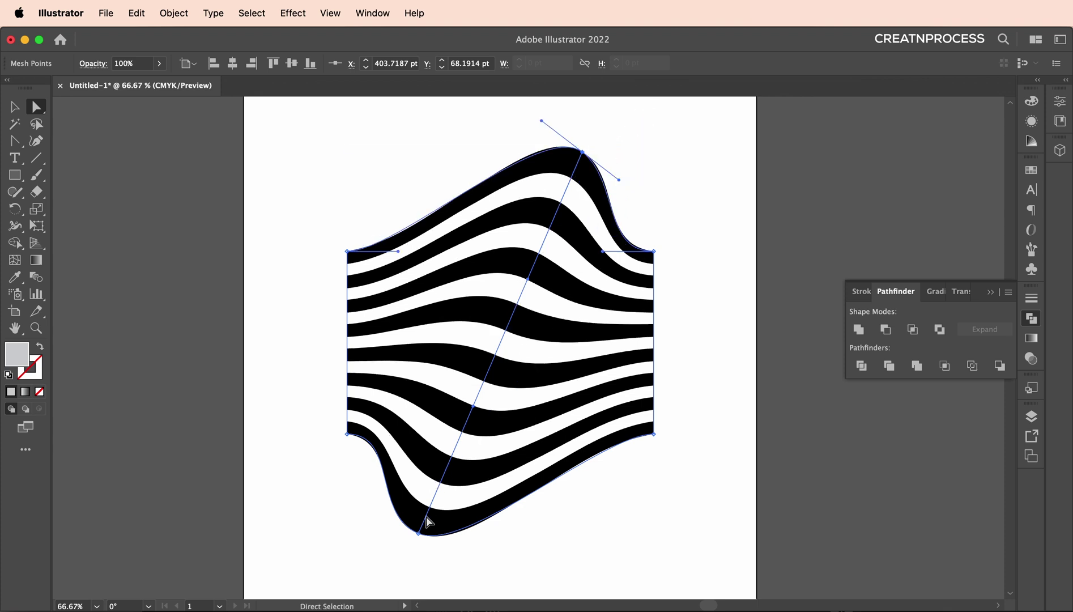
pyautogui.click(420, 533)
pyautogui.moveTo(473, 544); pyautogui.dragTo(499, 518)
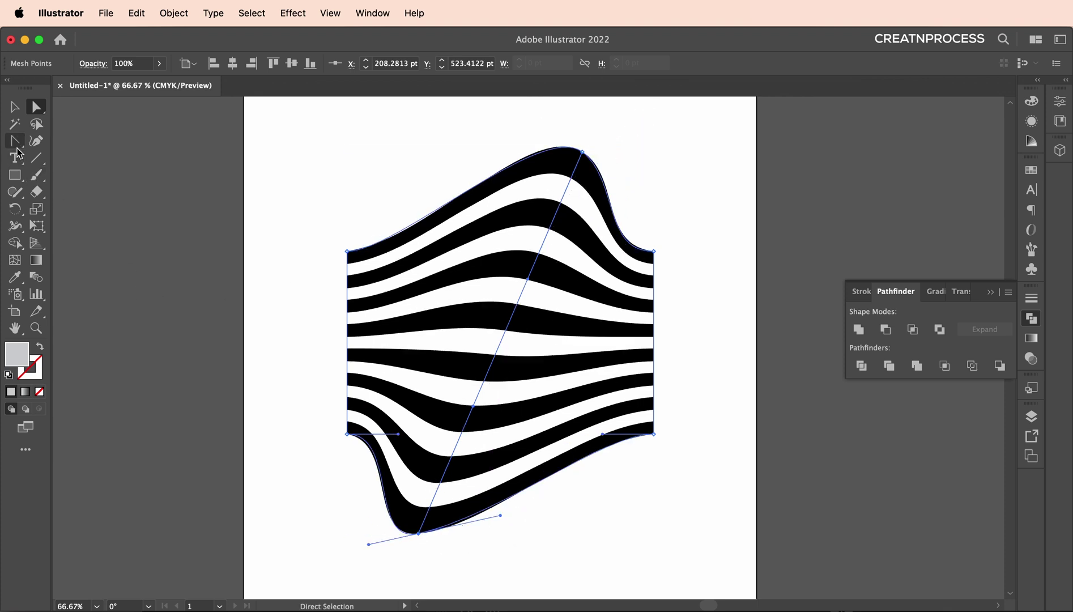
# Step: Break the direction handles of the upper and lower centre mesh points with the Anchor Point tool, angling them inward into sharp wave peaks
pyautogui.moveTo(14, 140); pyautogui.dragTo(98, 200)
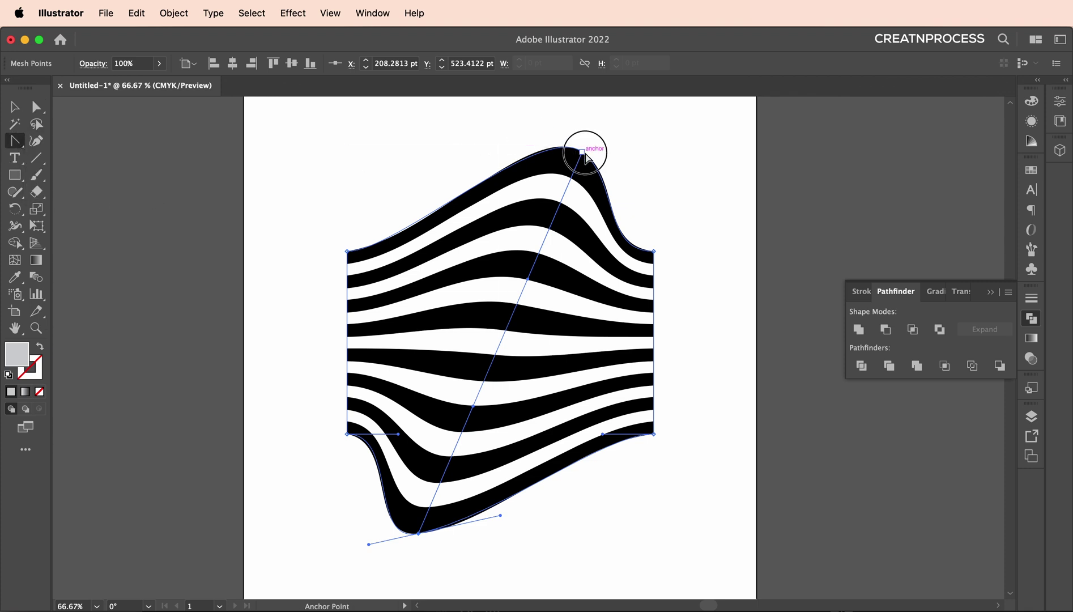
pyautogui.moveTo(584, 153)
pyautogui.mouseDown()
pyautogui.moveTo(603, 140)
pyautogui.moveTo(604, 154)
pyautogui.mouseUp()
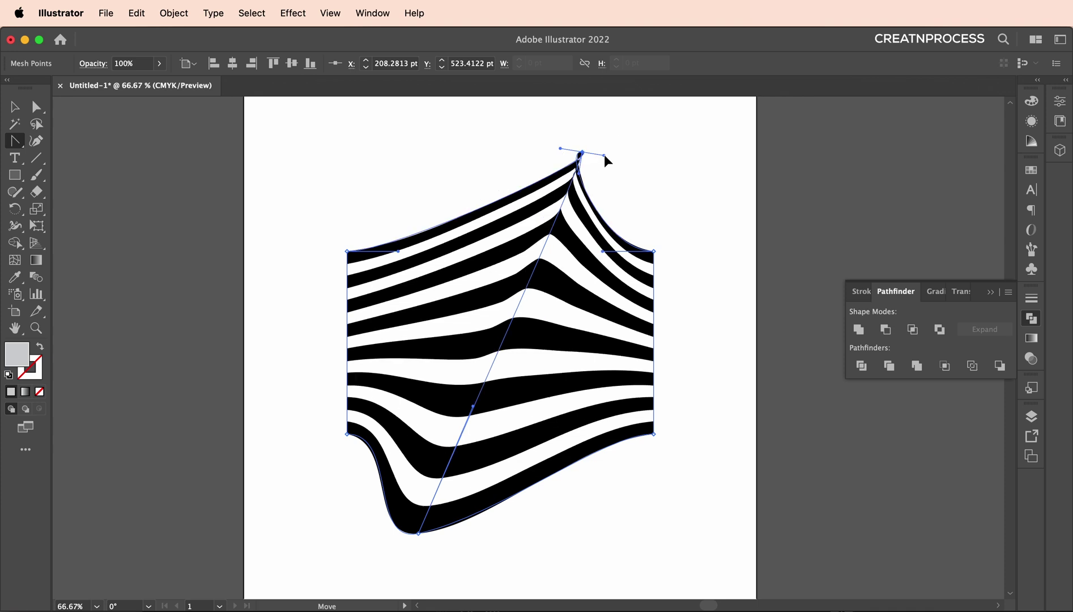
pyautogui.press('super+z')
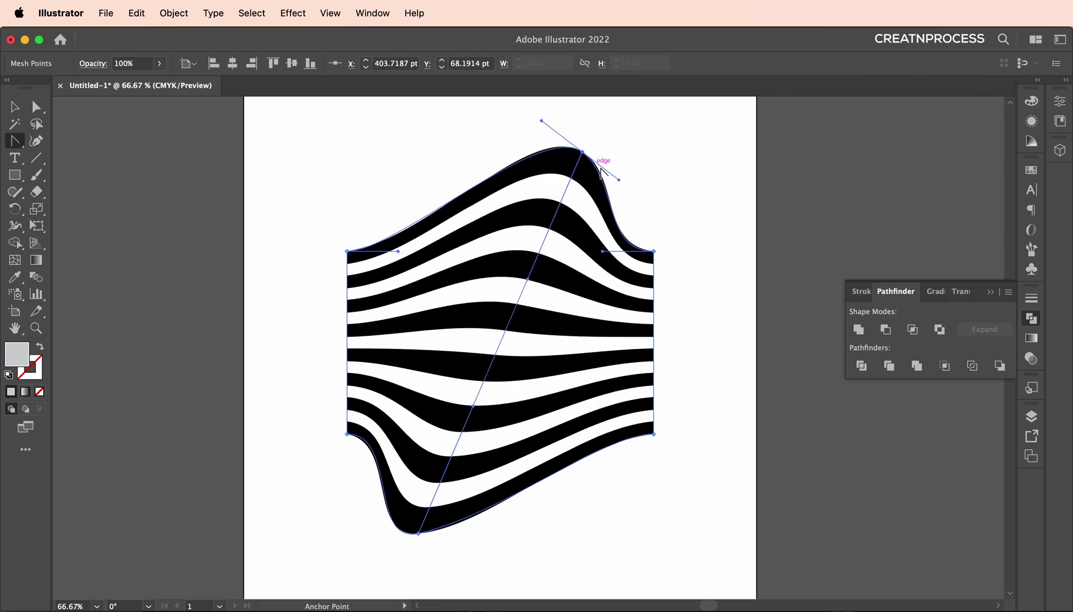
pyautogui.moveTo(619, 180); pyautogui.dragTo(590, 206)
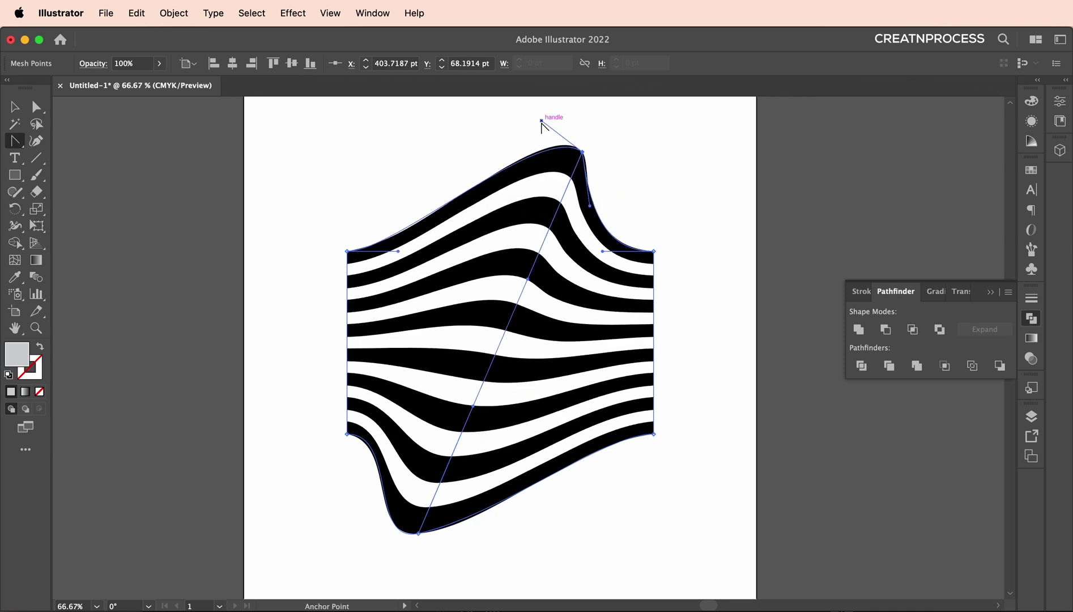
pyautogui.moveTo(541, 120); pyautogui.dragTo(543, 179)
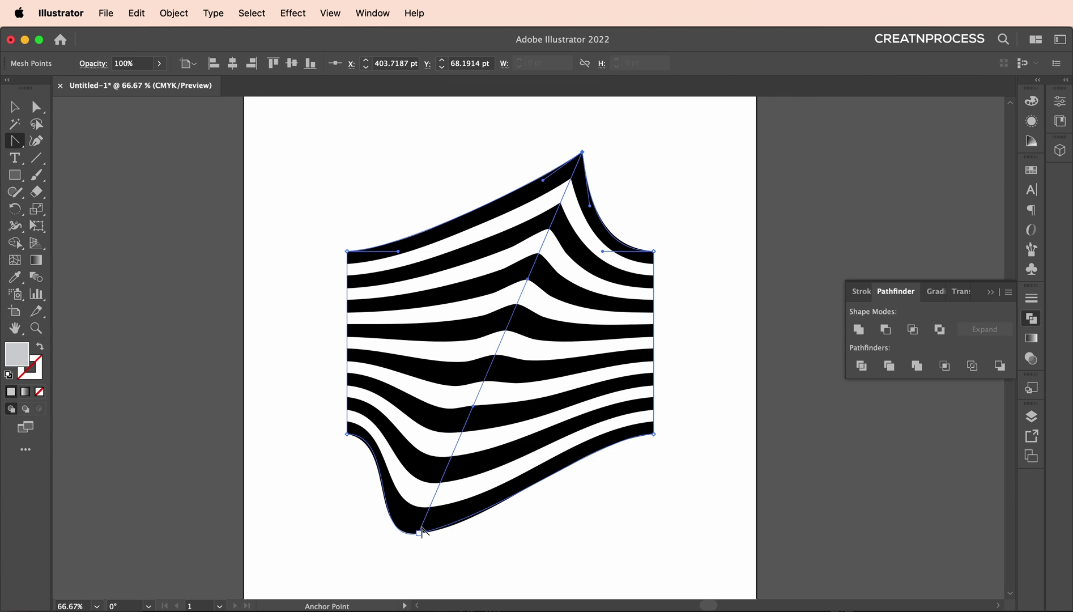
pyautogui.moveTo(419, 532); pyautogui.dragTo(408, 489)
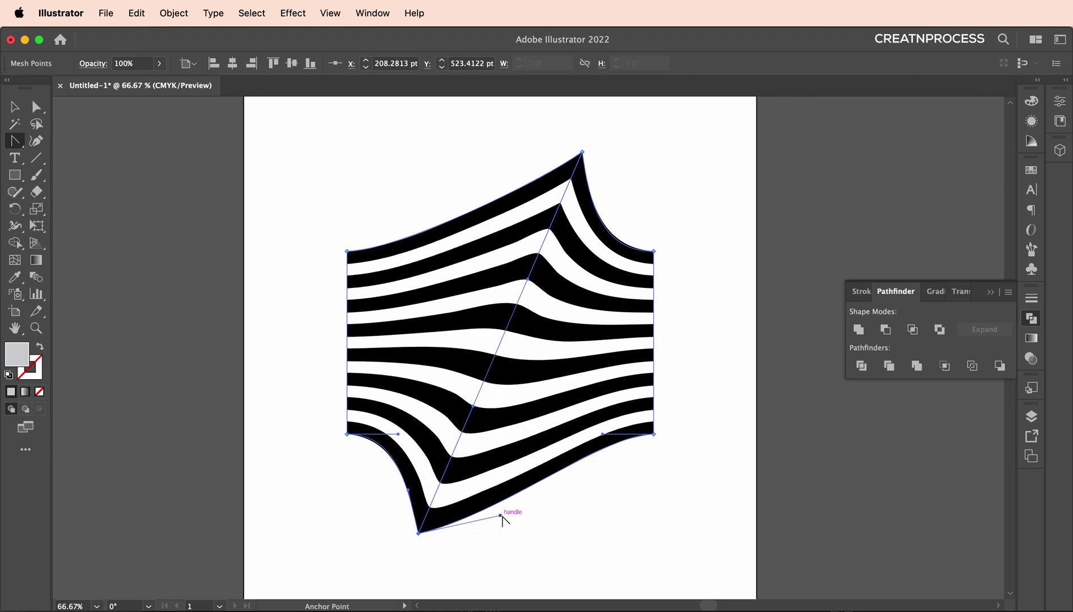
pyautogui.moveTo(501, 516); pyautogui.dragTo(497, 496)
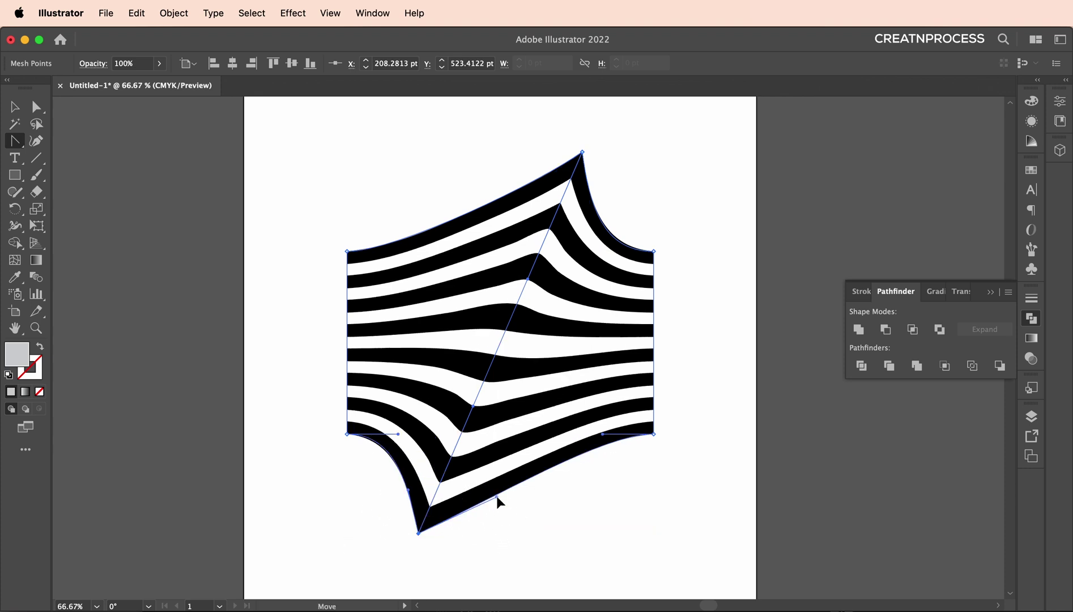
# Step: Deselect the mesh points and examine the reshaped wave artwork on the whole artboard and close up
pyautogui.click(20, 111)
pyautogui.click(276, 175)
pyautogui.press('super+minus')
pyautogui.press('super+minus')
pyautogui.press('super+minus')
pyautogui.press('super+minus')
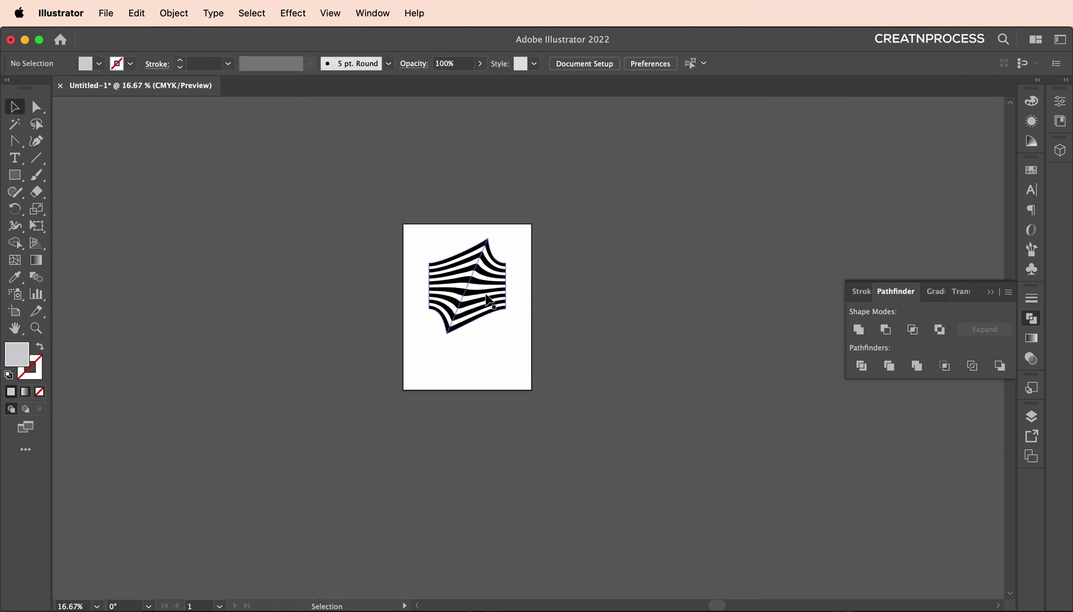
pyautogui.click(498, 297)
pyautogui.press('super+plus')
pyautogui.press('super+plus')
pyautogui.press('super+plus')
pyautogui.press('super+plus')
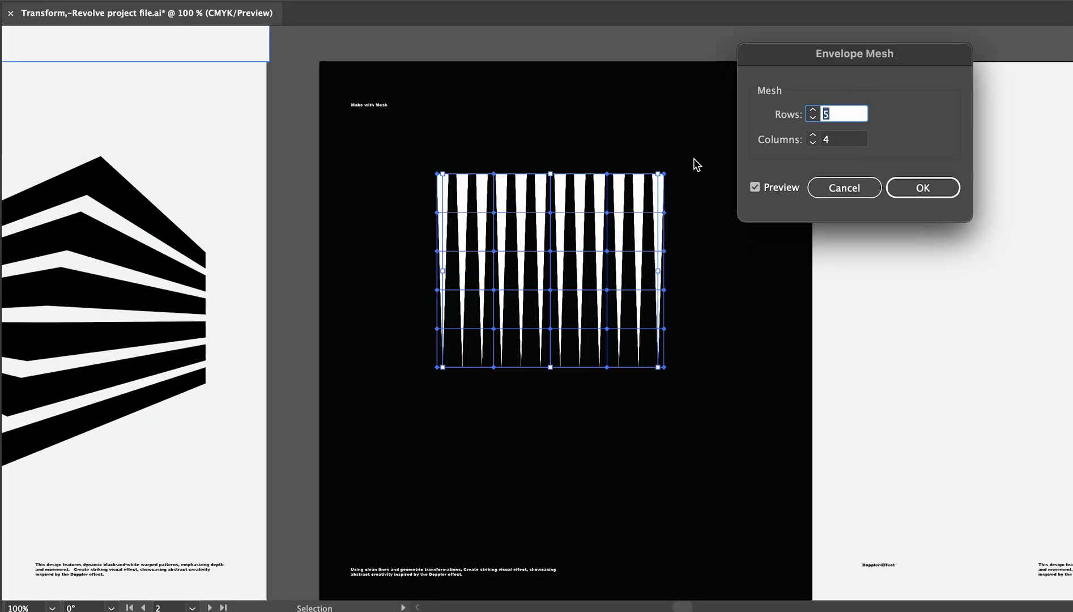
# Step: Reduce the number of rows and columns of the envelope mesh on the tapered white stripes
pyautogui.click(813, 119)
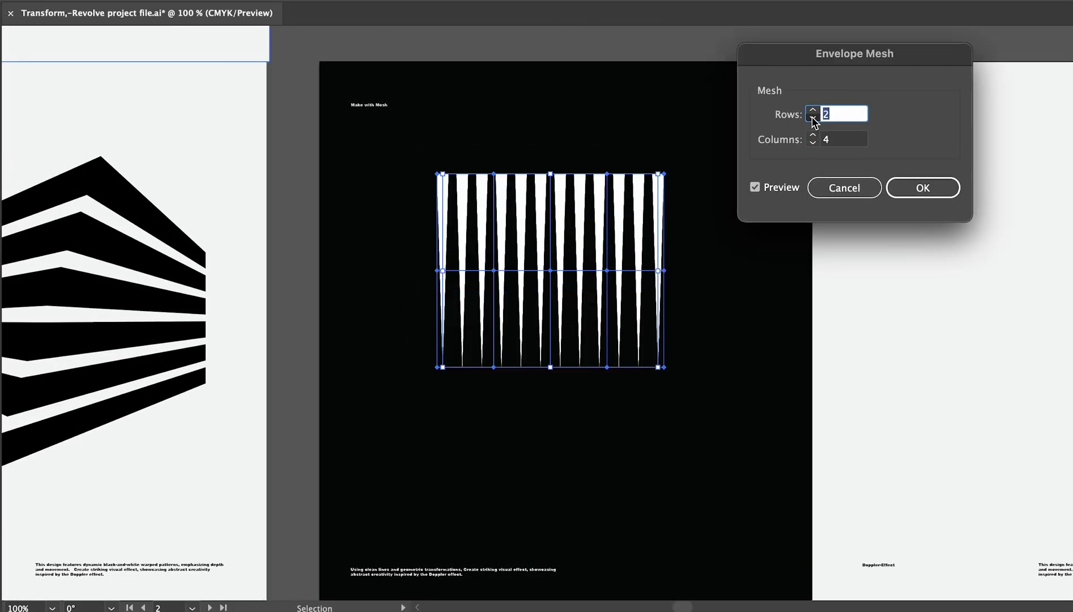
pyautogui.click(812, 135)
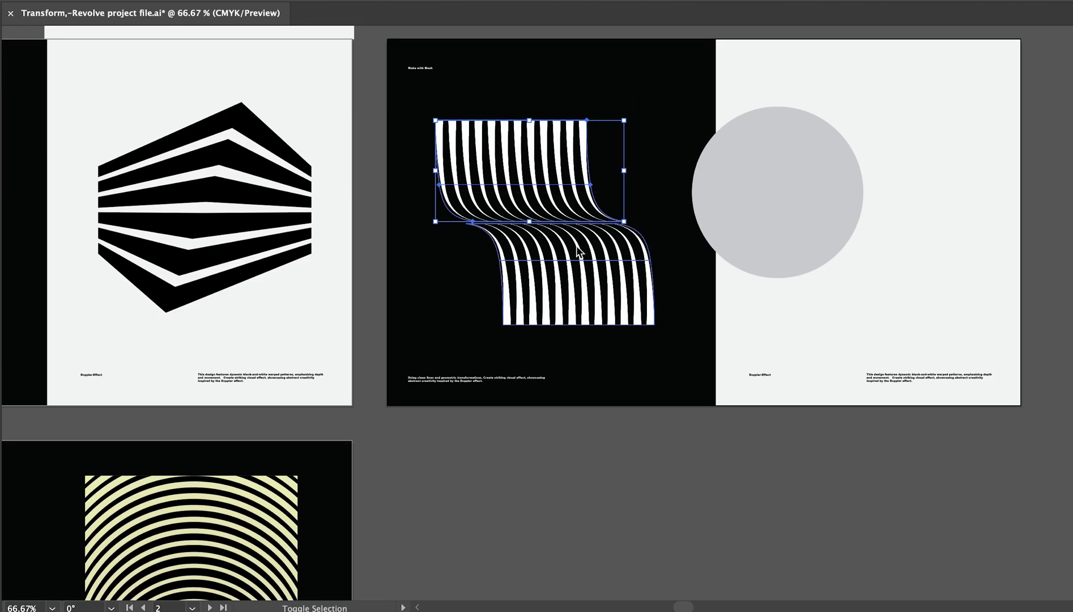
# Step: Place a grey circle over the centre of the warped white stripes and clip the stripes to it
pyautogui.moveTo(693, 192); pyautogui.dragTo(470, 216)
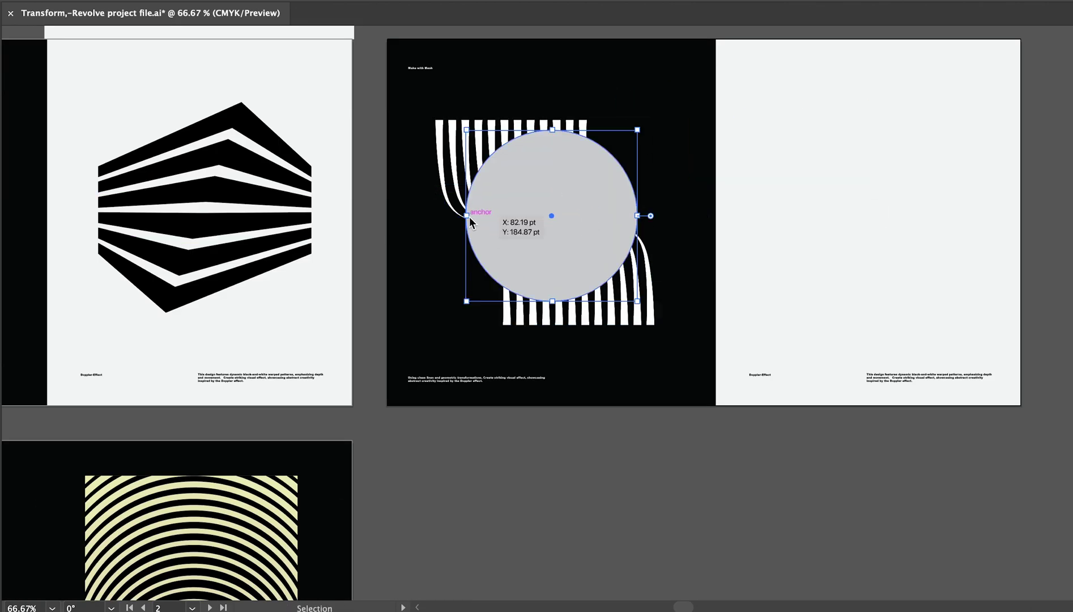
pyautogui.keyDown('shift'); pyautogui.click(582, 126); pyautogui.keyUp('shift')
pyautogui.rightClick(556, 153)
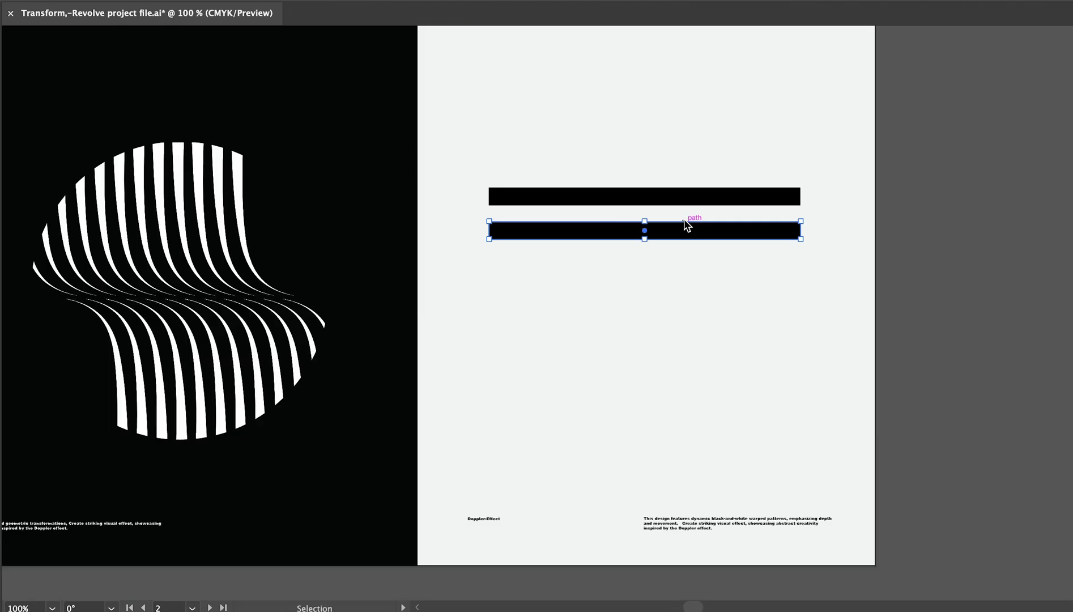
# Step: Repeat the downward duplication of the black bar to build a stack of evenly spaced horizontal stripes
pyautogui.hotkey('ctrl', 'd')
pyautogui.hotkey('ctrl', 'd')
pyautogui.hotkey('ctrl', 'd')
pyautogui.hotkey('ctrl', 'd')
pyautogui.hotkey('ctrl', 'd')
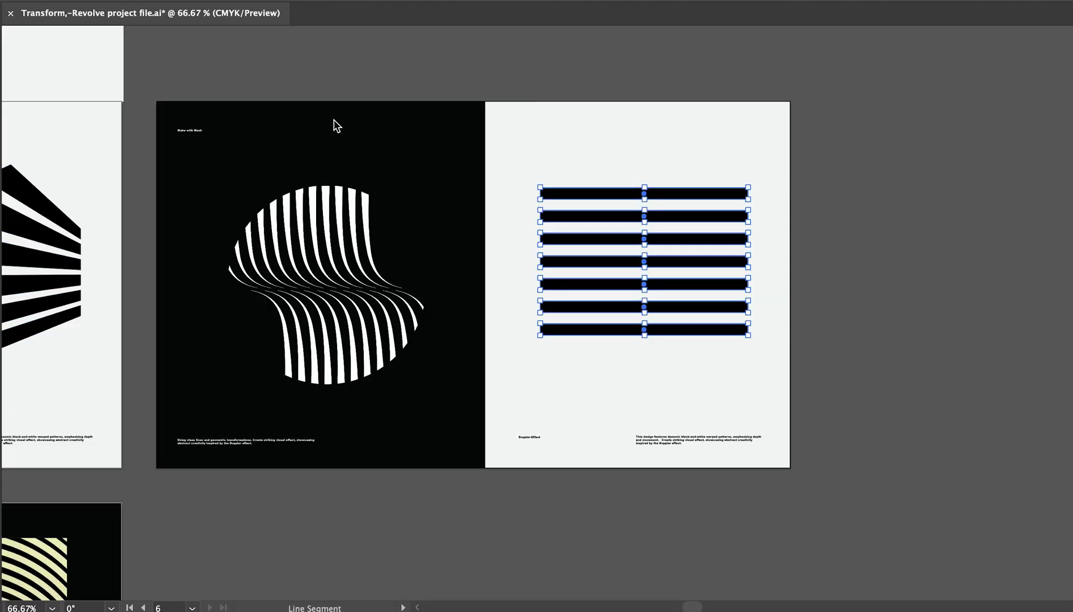
# Step: Select the centre anchor points of the black stripes, stretch them vertically with Free Transform, and rotate them into a skewed hexagonal shape
pyautogui.moveTo(644, 164); pyautogui.dragTo(645, 363)
pyautogui.hotkey('shift', 'ctrl', 'F9')
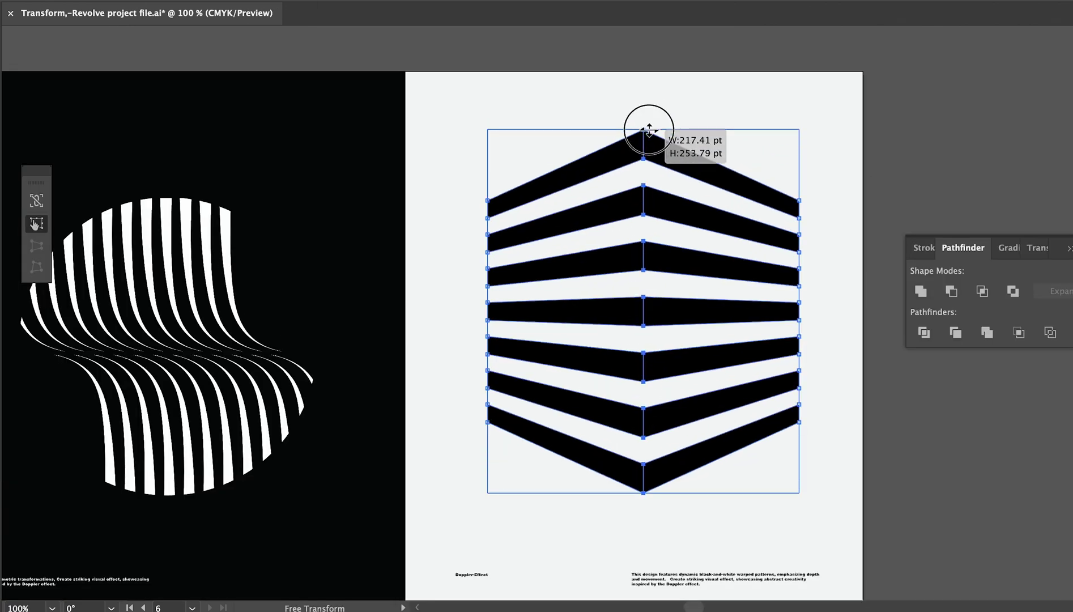
pyautogui.moveTo(649, 129)
pyautogui.mouseDown()
pyautogui.moveTo(654, 150)
pyautogui.moveTo(654, 109)
pyautogui.mouseUp()
pyautogui.moveTo(808, 109); pyautogui.dragTo(651, 164)
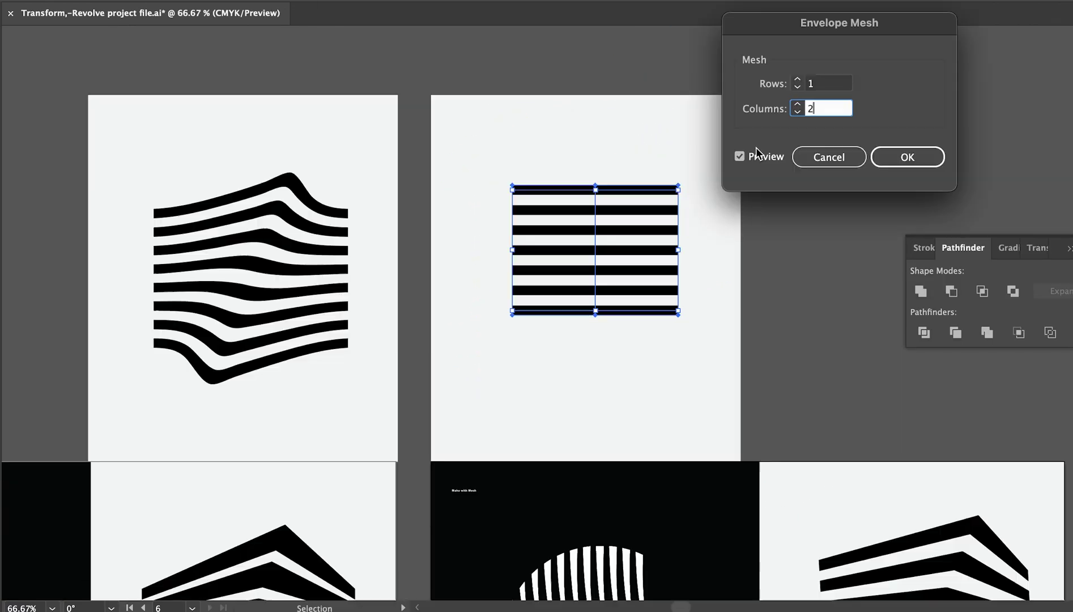
pyautogui.click(799, 85)
pyautogui.press('Return')
# Step: Stretch the centre points of the striped envelope mesh symmetrically with Free Transform, rotate them clockwise, and extend them further vertically
pyautogui.press('e')
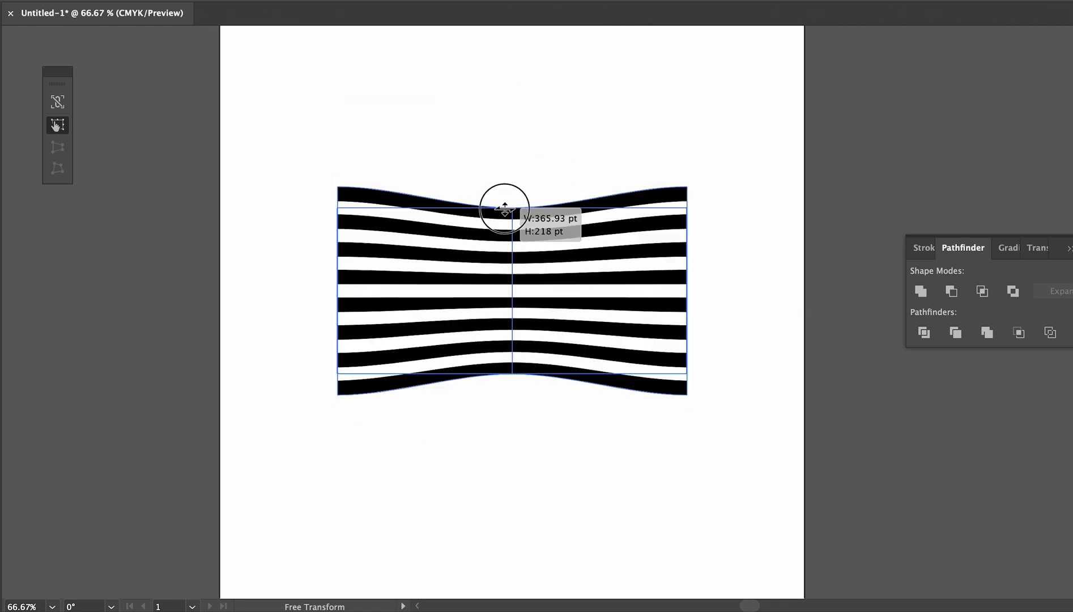
pyautogui.moveTo(503, 211); pyautogui.dragTo(512, 105)
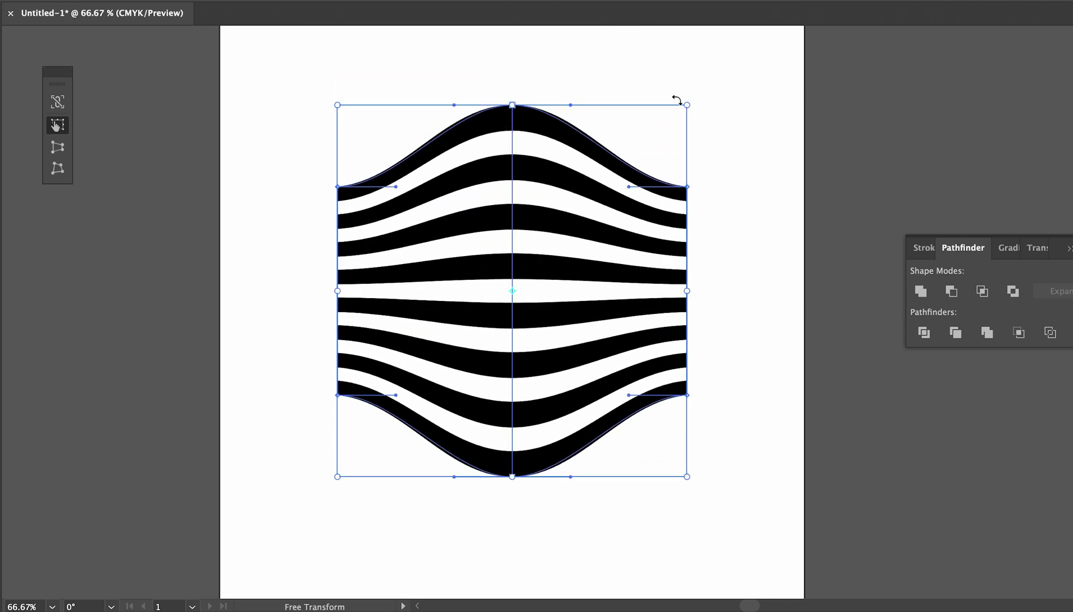
pyautogui.moveTo(677, 101); pyautogui.dragTo(741, 172)
pyautogui.moveTo(589, 117); pyautogui.dragTo(606, 74)
# Step: Tilt the direction handles of the upper centre mesh point counterclockwise to reshape the upper wave peak
pyautogui.press('a')
pyautogui.scroll(1, 512, 290)
pyautogui.moveTo(659, 110); pyautogui.dragTo(671, 53)
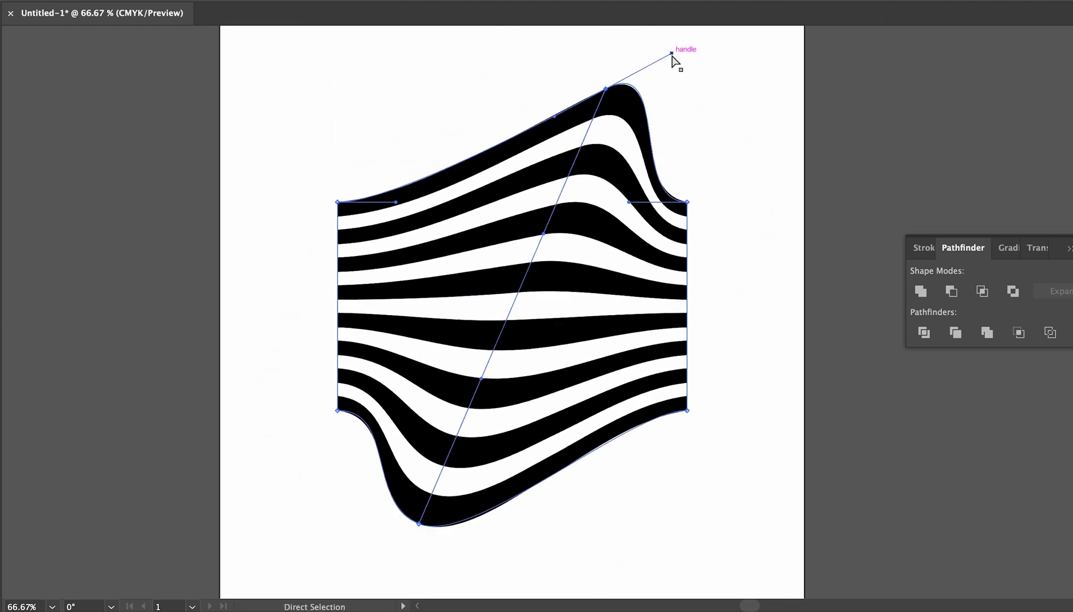